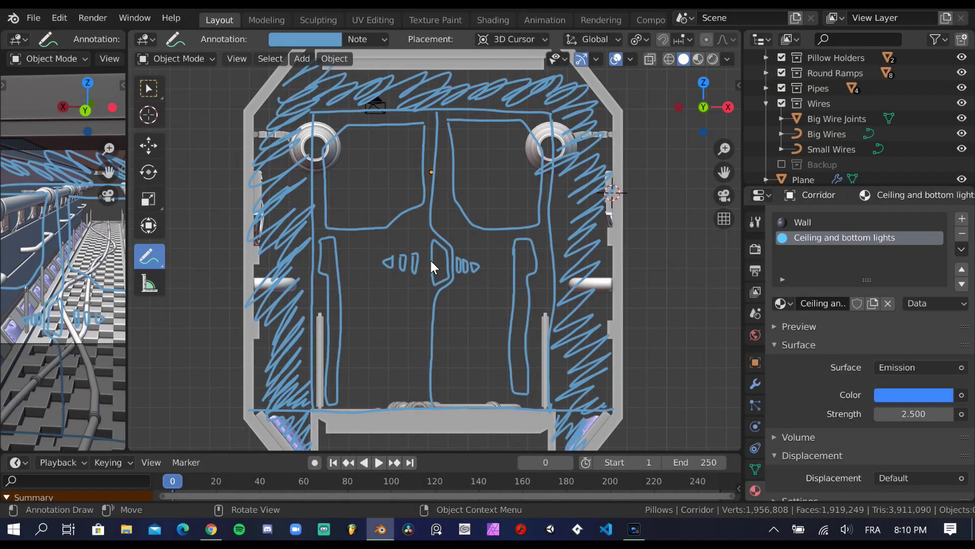
# Sketch the two door panel outlines, window shapes and a detail stroke over the opening.
pyautogui.moveTo(313, 191); pyautogui.dragTo(332, 184)
pyautogui.moveTo(377, 380); pyautogui.dragTo(399, 323)
pyautogui.keyDown('shift'); pyautogui.moveTo(399, 329); pyautogui.dragTo(347, 397, button='middle'); pyautogui.keyUp('shift')
pyautogui.moveTo(511, 289)
pyautogui.mouseDown()
pyautogui.moveTo(447, 326)
pyautogui.moveTo(522, 296)
pyautogui.mouseUp()
pyautogui.moveTo(432, 374); pyautogui.dragTo(508, 351)
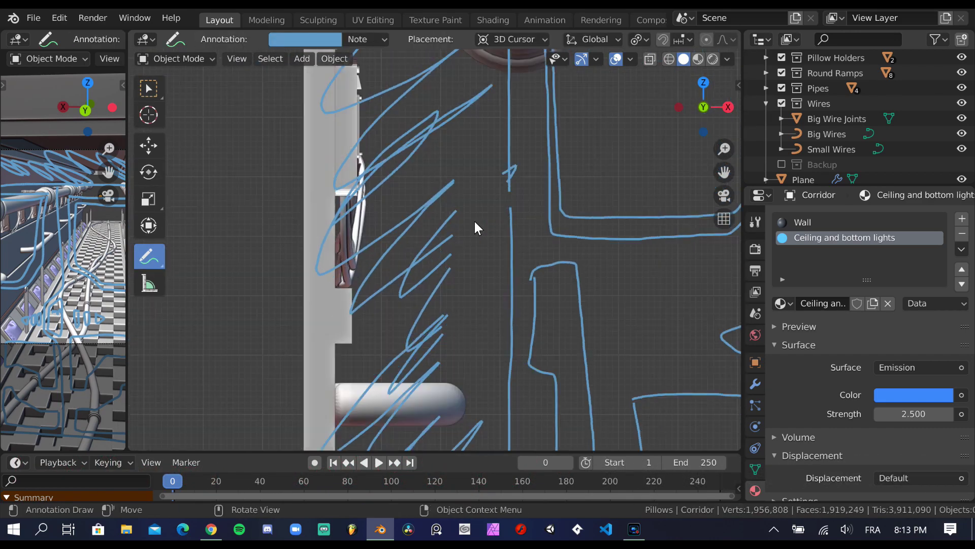
# Erase part of the right hatching, add an elongated oval, then zoom out and orbit the corridor.
pyautogui.keyDown('ctrl'); pyautogui.moveTo(481, 278); pyautogui.dragTo(469, 407); pyautogui.keyUp('ctrl')
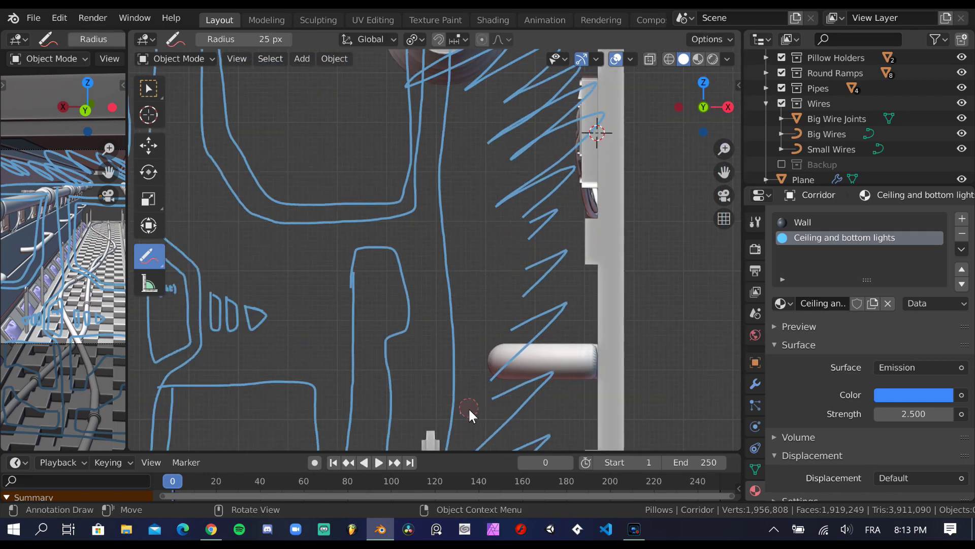
pyautogui.moveTo(478, 239); pyautogui.dragTo(468, 160)
pyautogui.scroll(-4, 457, 155)
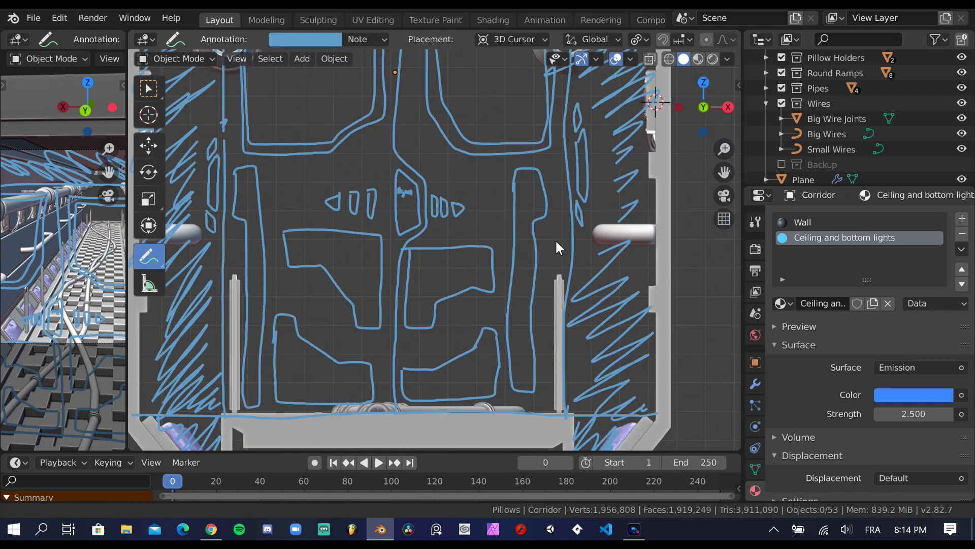
pyautogui.scroll(-2, 556, 246)
pyautogui.moveTo(537, 209)
pyautogui.mouseDown(button='middle')
pyautogui.moveTo(518, 268)
pyautogui.moveTo(536, 264)
pyautogui.mouseUp(button='middle')
pyautogui.scroll(-3, 863, 124)
pyautogui.scroll(5, 392, 194)
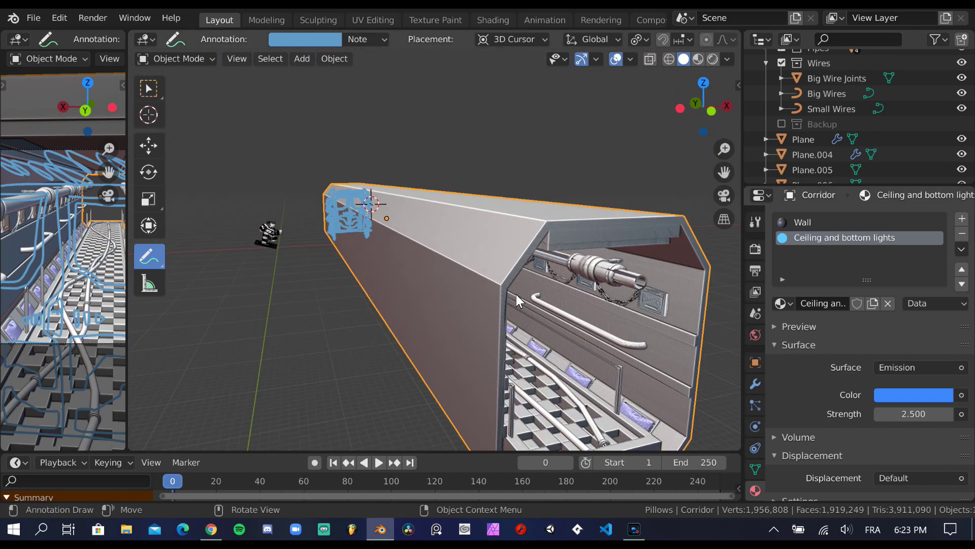
pyautogui.moveTo(516, 294); pyautogui.dragTo(451, 267, button='middle')
# Add a plane, stand it upright and scale it up.
pyautogui.press('w')
pyautogui.hotkey('shift', 'a')
pyautogui.click(447, 226)
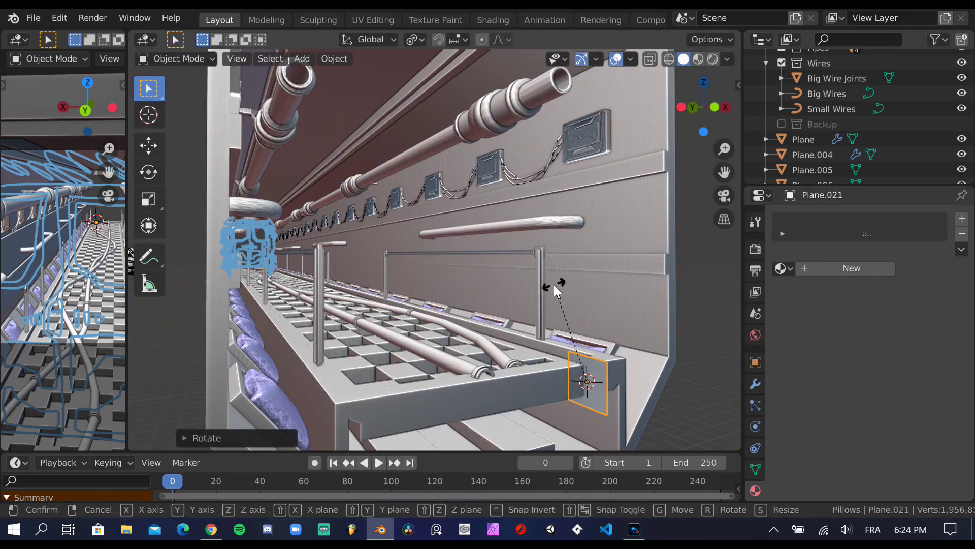
pyautogui.click(555, 285)
pyautogui.moveTo(554, 284); pyautogui.dragTo(517, 274, button='middle')
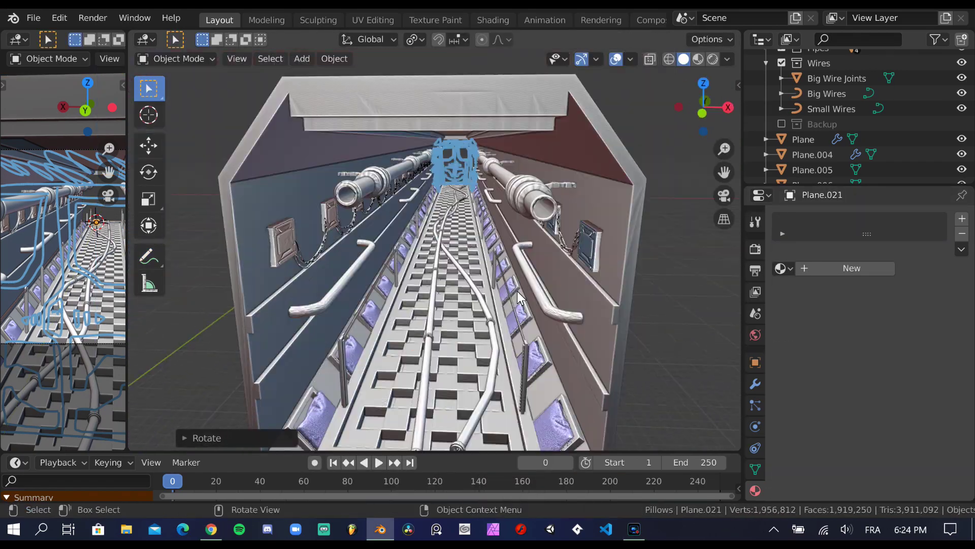
pyautogui.press('s')
pyautogui.click(227, 124)
# Raise the plane along Z and resize it in front orthographic view.
pyautogui.press('g')
pyautogui.press('z')
pyautogui.click(526, 336)
pyautogui.click(702, 111)
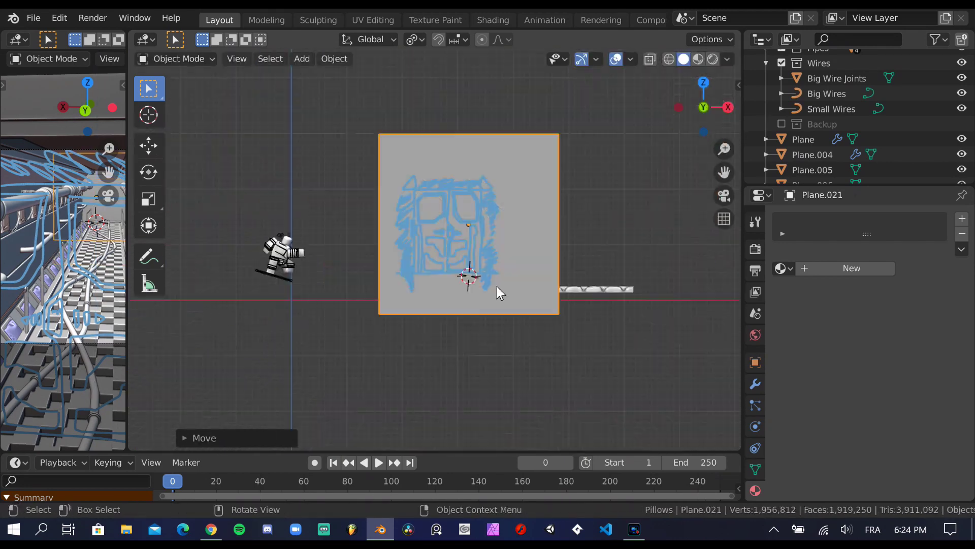
pyautogui.scroll(2, 535, 358)
pyautogui.press('s')
pyautogui.click(579, 352)
# Move the plane vertically until it sits over the corridor's end opening.
pyautogui.press('g')
pyautogui.press('z')
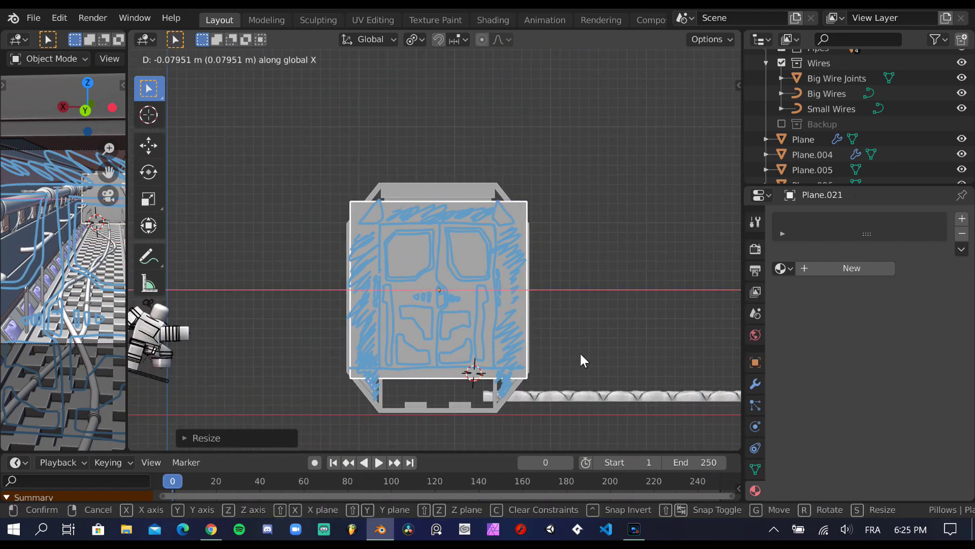
pyautogui.click(623, 347)
pyautogui.press('g')
pyautogui.press('z')
pyautogui.click(516, 253)
# Turn on X-ray and stretch the plane along Z to cover the door sketch.
pyautogui.hotkey('alt', 'z')
pyautogui.scroll(1, 516, 253)
pyautogui.scroll(1, 493, 129)
pyautogui.scroll(-1, 533, 267)
pyautogui.press('s')
pyautogui.press('z')
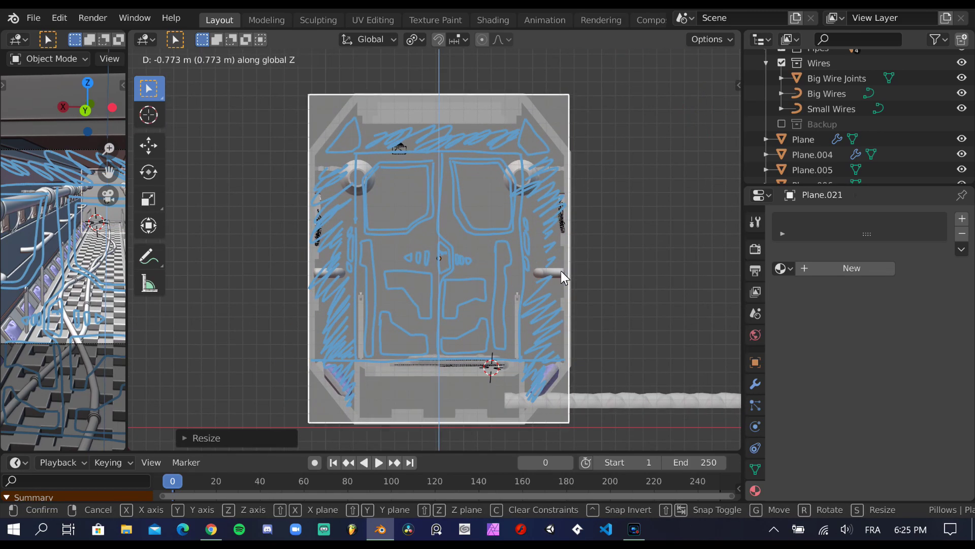
pyautogui.click(561, 270)
# In Edit Mode, select all the plane's vertices and begin a vertex bevel.
pyautogui.press('Tab')
pyautogui.press('g')
pyautogui.rightClick(602, 220)
pyautogui.press('a')
pyautogui.hotkey('ctrl', 'shift', 'b')
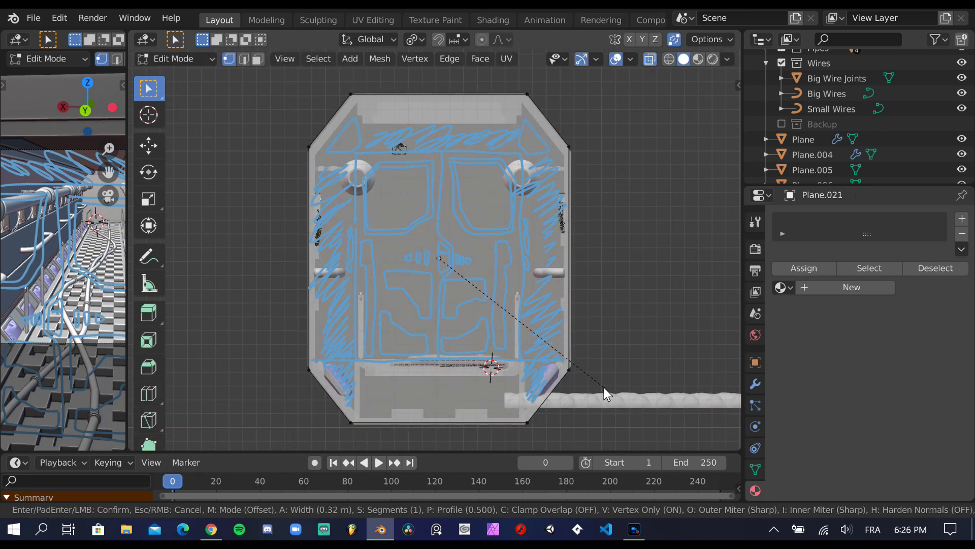
# Confirm the bevelled corners to make an octagon and save the file.
pyautogui.click(560, 311)
pyautogui.hotkey('ctrl', 's')
pyautogui.scroll(1, 512, 239)
pyautogui.scroll(-1, 512, 240)
# Inset the octagonal face to create the frame border.
pyautogui.press('a')
pyautogui.press('i')
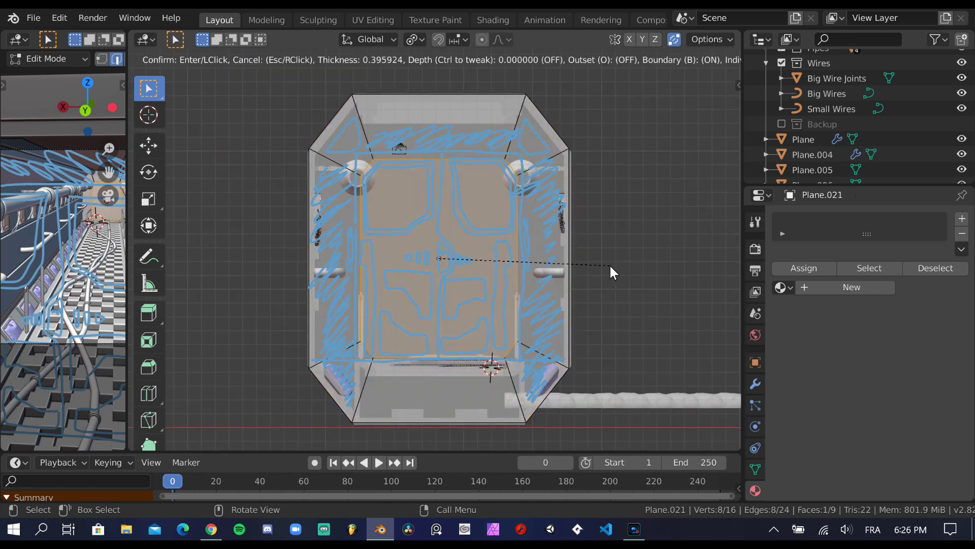
pyautogui.click(618, 272)
pyautogui.scroll(2, 458, 247)
pyautogui.press('KP_Divide')
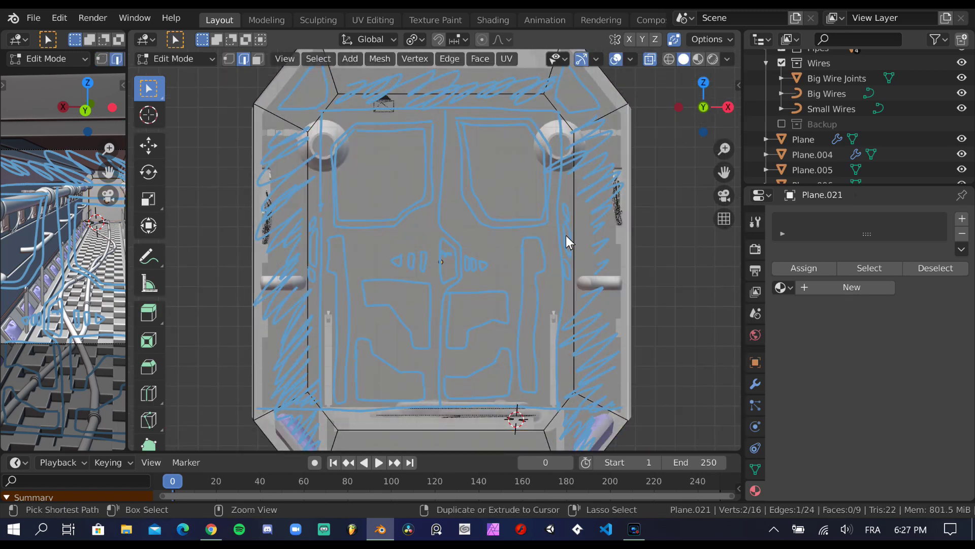
pyautogui.click(616, 141)
pyautogui.press('KP_Divide')
pyautogui.scroll(4, 457, 257)
# Delete the inner face to open the doorway.
pyautogui.press('3')
pyautogui.click(467, 260)
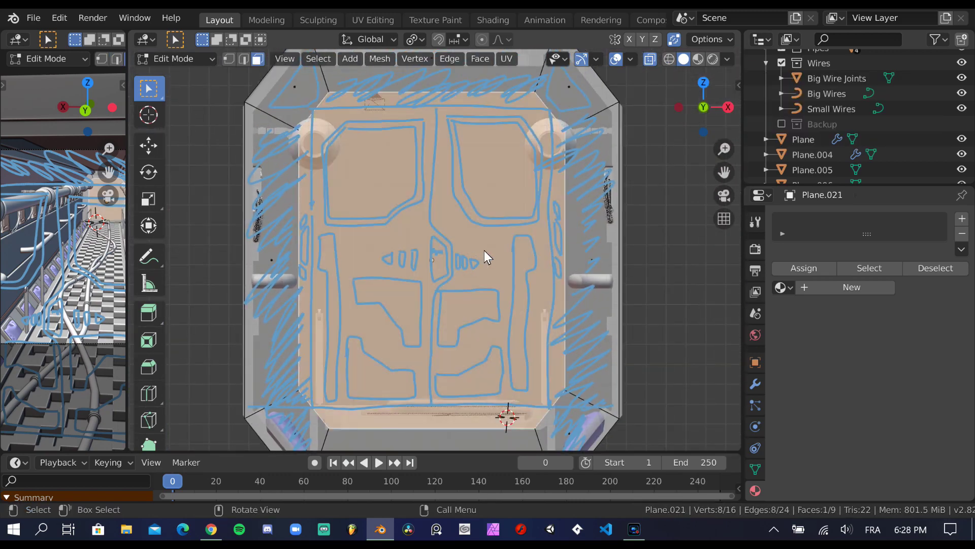
pyautogui.press('x')
pyautogui.click(484, 251)
pyautogui.scroll(-2, 528, 156)
pyautogui.moveTo(515, 194)
pyautogui.mouseDown(button='middle')
pyautogui.moveTo(477, 270)
pyautogui.moveTo(420, 273)
pyautogui.moveTo(529, 295)
pyautogui.moveTo(570, 287)
pyautogui.moveTo(475, 267)
pyautogui.moveTo(455, 250)
pyautogui.moveTo(473, 287)
pyautogui.mouseUp(button='middle')
# Add a Solidify modifier with 0.55 m thickness to the frame.
pyautogui.press('a')
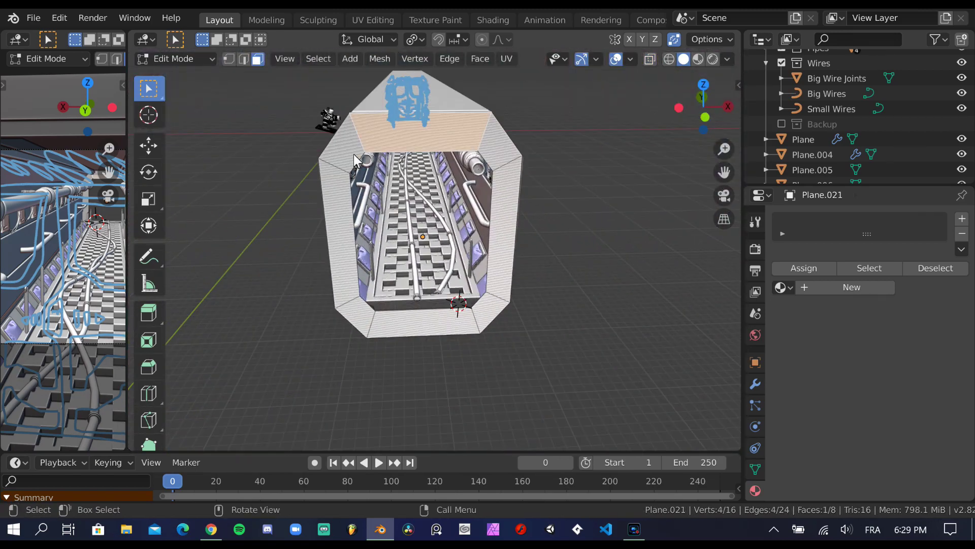
pyautogui.click(755, 384)
pyautogui.click(869, 219)
pyautogui.click(631, 458)
pyautogui.moveTo(817, 303); pyautogui.dragTo(843, 303)
pyautogui.moveTo(584, 292)
pyautogui.mouseDown(button='middle')
pyautogui.moveTo(688, 290)
pyautogui.moveTo(479, 293)
pyautogui.moveTo(633, 272)
pyautogui.mouseUp(button='middle')
# Apply the Solidify modifier, move the frame away from the corridor and save.
pyautogui.press('Tab')
pyautogui.hotkey('ctrl', 'a')
pyautogui.press('g')
pyautogui.click(465, 295)
pyautogui.moveTo(464, 295)
pyautogui.mouseDown(button='middle')
pyautogui.moveTo(491, 296)
pyautogui.moveTo(467, 327)
pyautogui.moveTo(603, 289)
pyautogui.mouseUp(button='middle')
pyautogui.moveTo(733, 90)
pyautogui.mouseDown(button='middle')
pyautogui.moveTo(529, 262)
pyautogui.moveTo(384, 342)
pyautogui.mouseUp(button='middle')
pyautogui.press('KP_Decimal')
pyautogui.hotkey('ctrl', 's')
pyautogui.scroll(2, 547, 230)
# Add a new plane at the 3D cursor, rotated 90° on X.
pyautogui.hotkey('shift', 'a')
pyautogui.press('Escape')
pyautogui.keyDown('shift'); pyautogui.rightClick(295, 213); pyautogui.keyUp('shift')
pyautogui.hotkey('shift', 'a')
pyautogui.click(417, 237)
pyautogui.write('rx90')
pyautogui.press('Return')
# Resize the new plane and move it along Y, then return to front view.
pyautogui.press('s')
pyautogui.click(484, 320)
pyautogui.press('g')
pyautogui.press('y')
pyautogui.click(558, 220)
pyautogui.press('KP_Decimal')
pyautogui.moveTo(470, 219); pyautogui.dragTo(636, 134, button='middle')
pyautogui.scroll(-5, 677, 298)
pyautogui.press('KP_1')
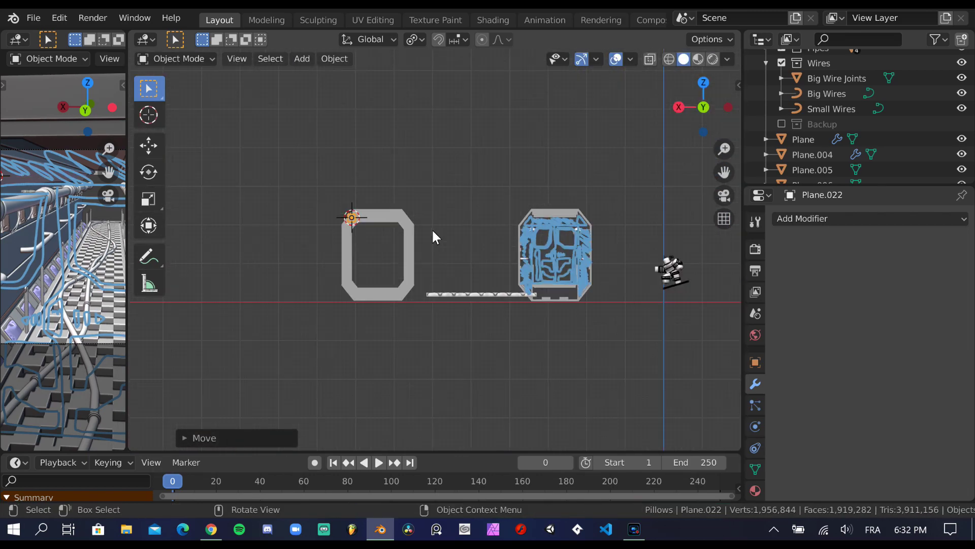
# Save Neon.blend and rotate the duplicate plane twice to position it.
pyautogui.scroll(10, 480, 254)
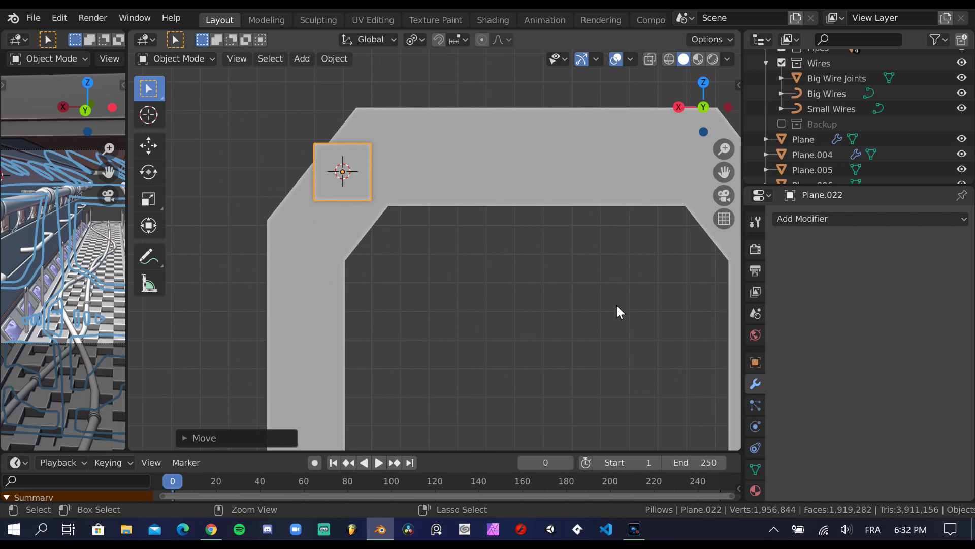
pyautogui.hotkey('ctrl', 's')
pyautogui.scroll(-1, 496, 259)
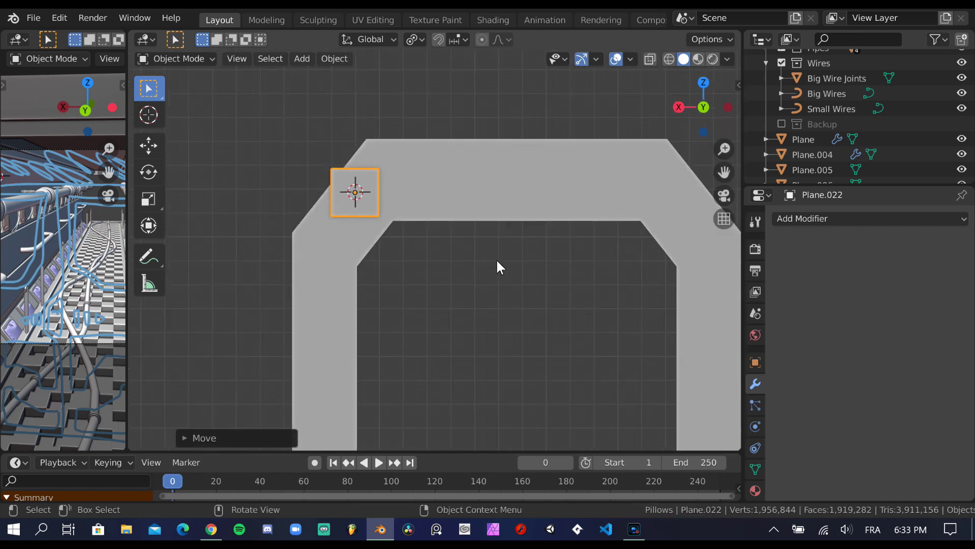
pyautogui.scroll(5, 559, 284)
pyautogui.press('r')
pyautogui.click(447, 242)
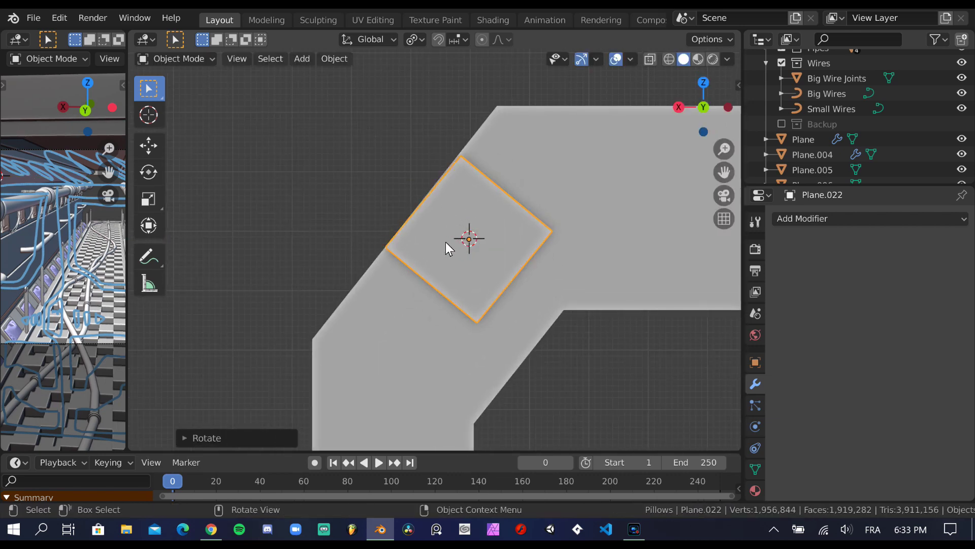
pyautogui.press('r')
pyautogui.click(457, 272)
# Turn on X-ray see-through view and clear the plane's rotation with Alt+R.
pyautogui.scroll(5, 457, 272)
pyautogui.scroll(-4, 456, 272)
pyautogui.click(650, 59)
pyautogui.press('Tab')
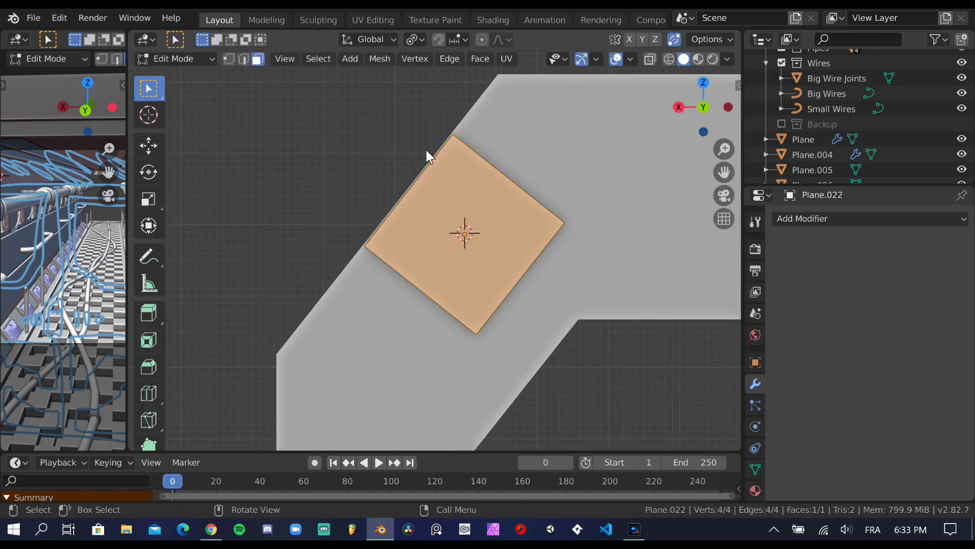
pyautogui.press('Tab')
pyautogui.scroll(-3, 428, 152)
pyautogui.scroll(3, 538, 208)
pyautogui.hotkey('alt', 'r')
pyautogui.scroll(-5, 494, 223)
# Stretch the plane vertically into a rectangle and bevel its corners into an octagon.
pyautogui.press('g')
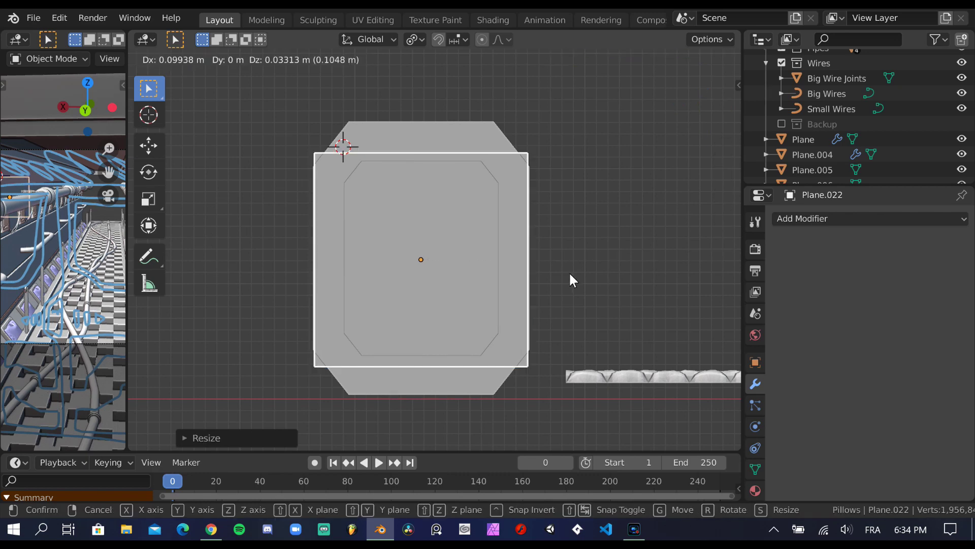
pyautogui.press('s')
pyautogui.press('z')
pyautogui.click(570, 209)
pyautogui.press('Tab')
pyautogui.hotkey('ctrl', 'shift', 'b')
pyautogui.click(589, 281)
pyautogui.press('Tab')
# Shrink the octagonal plane to sit just inside the door frame.
pyautogui.hotkey('alt', 'z')
pyautogui.press('s')
pyautogui.press('Return')
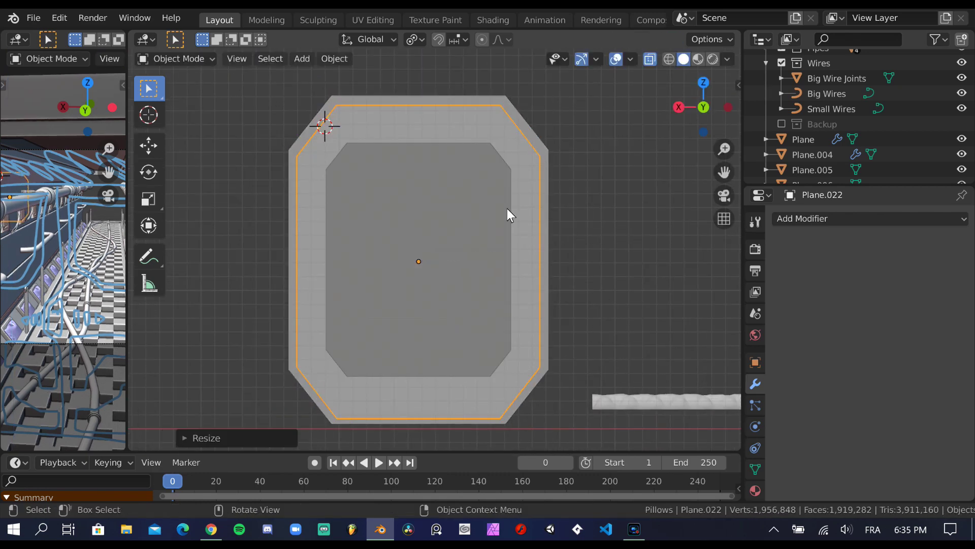
pyautogui.press('i')
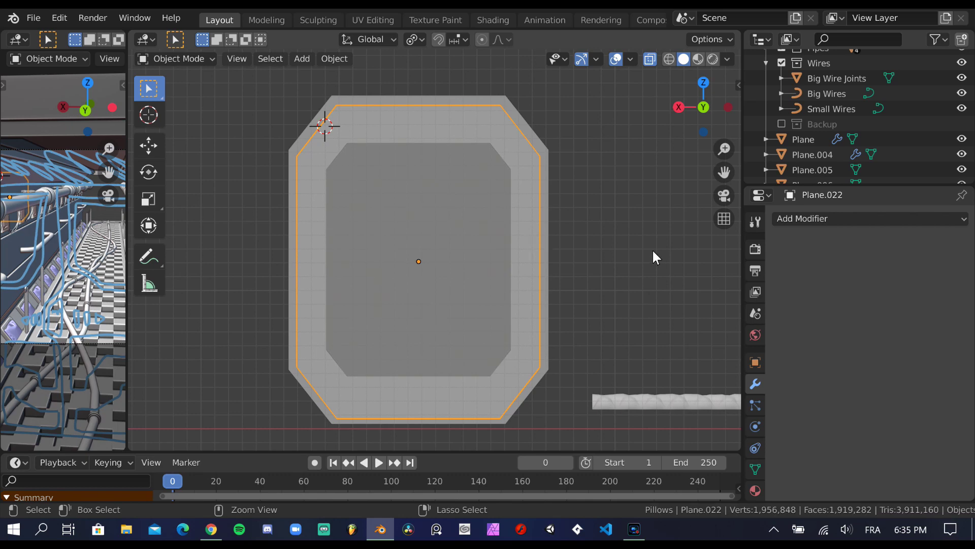
pyautogui.hotkey('ctrl', 'z')
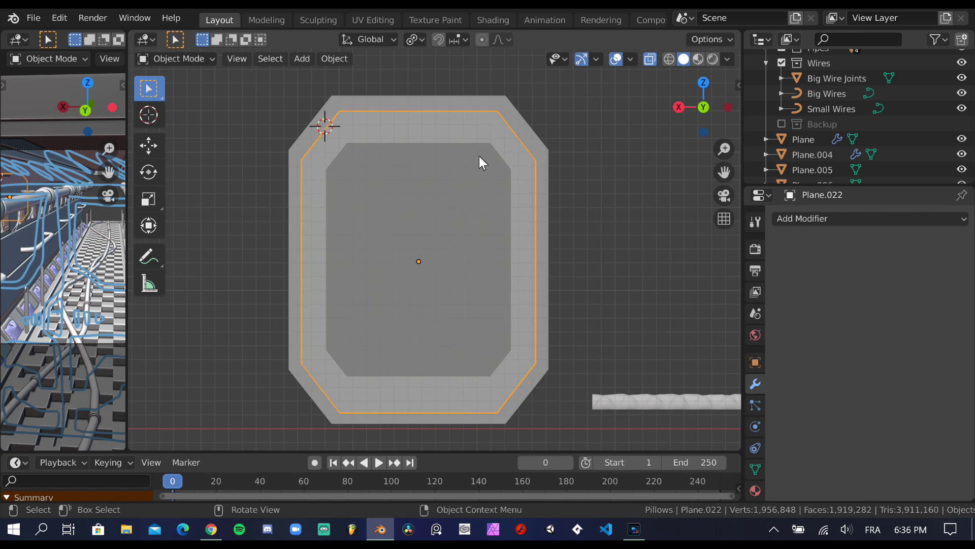
# Inset the face and delete its centre to leave a thin ring, then save.
pyautogui.press('Tab')
pyautogui.press('i')
pyautogui.click(564, 325)
pyautogui.press('x')
pyautogui.hotkey('ctrl', 's')
pyautogui.press('Tab')
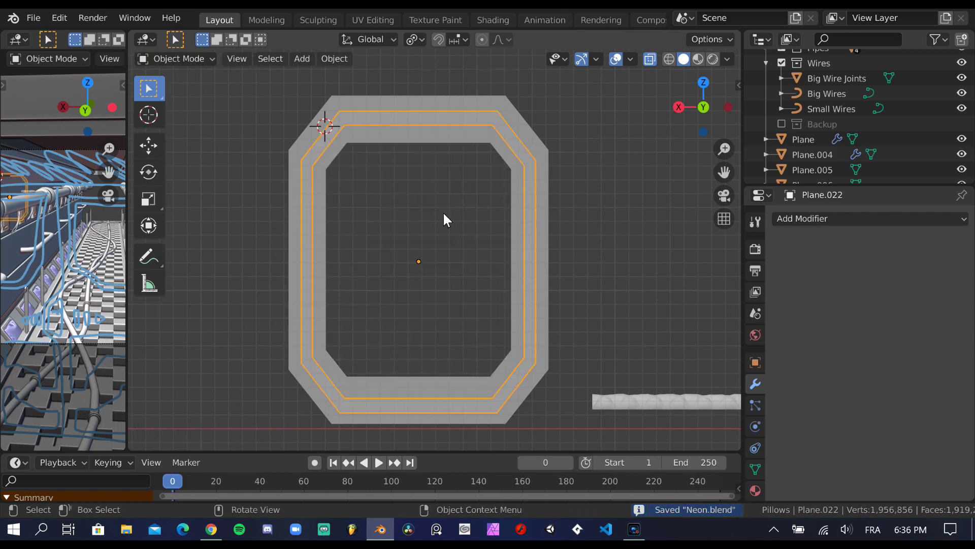
# Browse the sci-fi door image search and open the Q4 door reference.
pyautogui.hotkey('alt', 'Tab')
pyautogui.hotkey('ctrl', 'Tab')
pyautogui.scroll(-5, 689, 354)
pyautogui.scroll(-3, 689, 357)
pyautogui.scroll(-5, 689, 360)
pyautogui.scroll(-5, 689, 360)
pyautogui.scroll(-5, 547, 365)
pyautogui.scroll(-5, 548, 365)
pyautogui.scroll(-5, 544, 359)
pyautogui.click(777, 356)
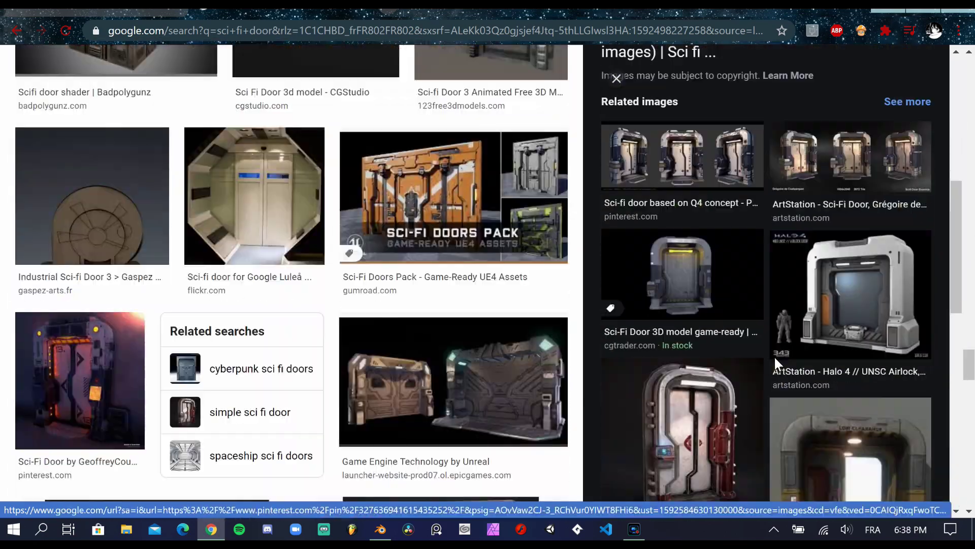
pyautogui.hotkey('alt', 'Tab')
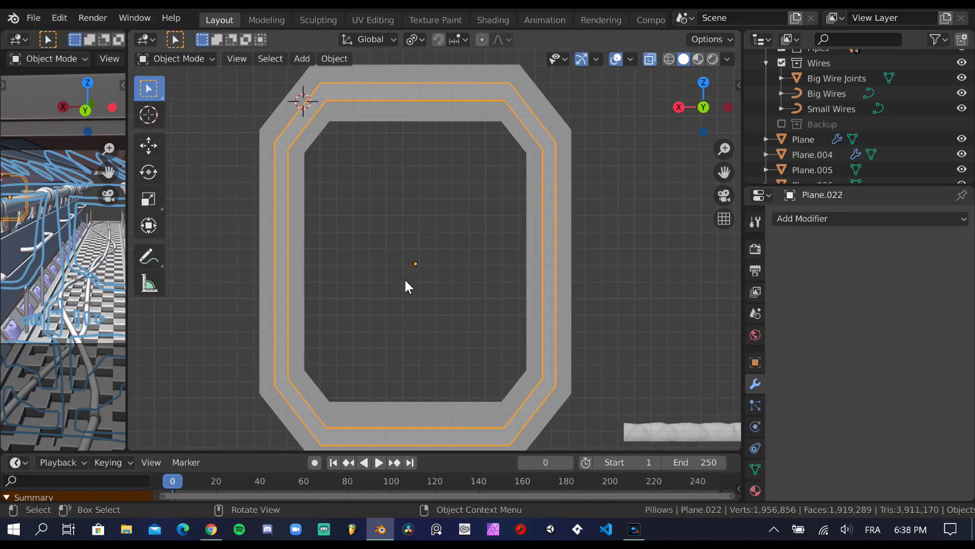
# In Edit Mode, move the selected trim edge vertically and resize it along X.
pyautogui.scroll(5, 405, 279)
pyautogui.press('Tab')
pyautogui.moveTo(479, 317); pyautogui.dragTo(390, 298, button='middle')
pyautogui.press('g')
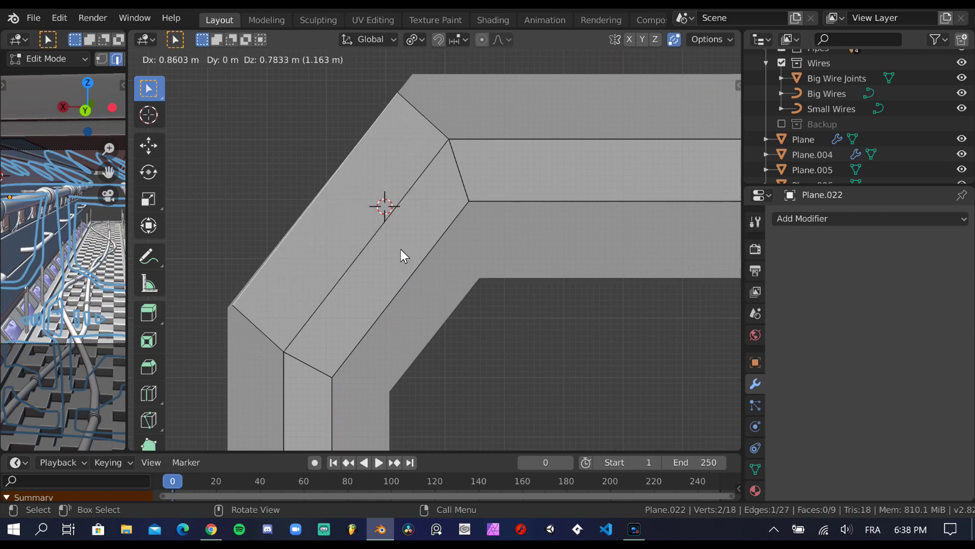
pyautogui.rightClick(437, 265)
pyautogui.press('g')
pyautogui.press('z')
pyautogui.press('s')
pyautogui.press('x')
pyautogui.click(459, 242)
# Extrude the edge into a new strip, position it sideways and vertically, and save.
pyautogui.press('ctrl+KP_1')
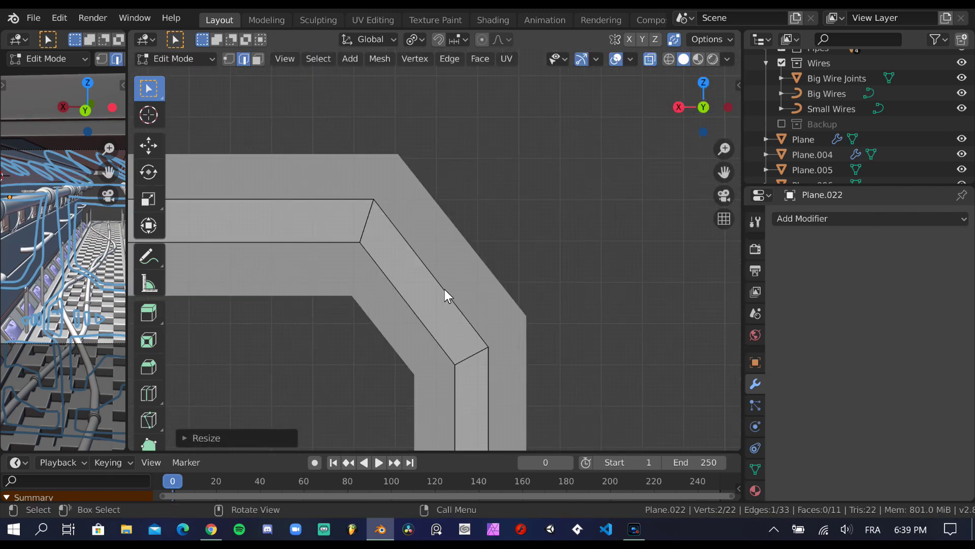
pyautogui.press('e')
pyautogui.press('x')
pyautogui.click(525, 313)
pyautogui.press('g')
pyautogui.press('z')
pyautogui.click(569, 336)
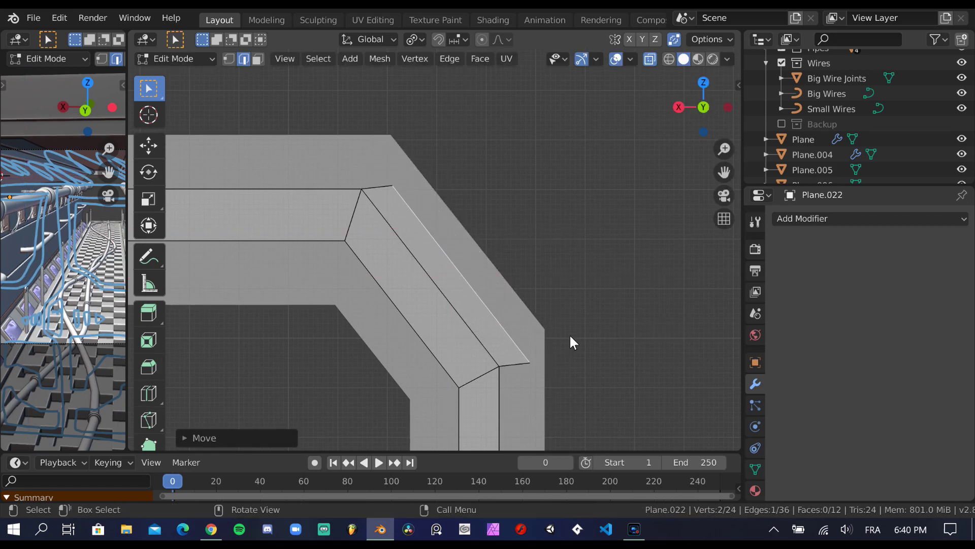
pyautogui.scroll(-5, 543, 321)
pyautogui.scroll(5, 515, 355)
pyautogui.hotkey('ctrl', 's')
# Extrude and scale further strips at the trim ring's other corners.
pyautogui.press('e')
pyautogui.click(571, 383)
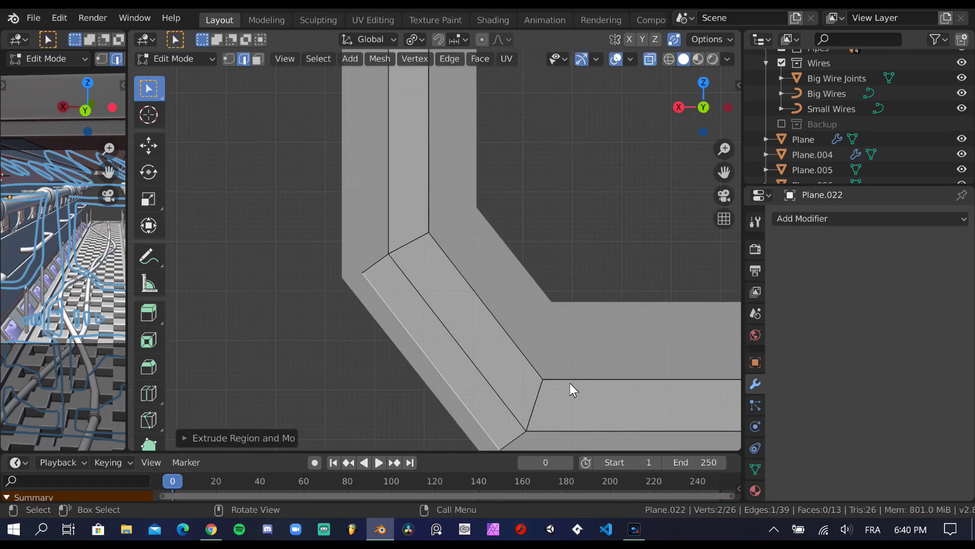
pyautogui.keyDown('shift'); pyautogui.moveTo(571, 384); pyautogui.dragTo(421, 326, button='middle'); pyautogui.keyUp('shift')
pyautogui.press('e')
pyautogui.click(623, 394)
pyautogui.press('s')
pyautogui.click(595, 345)
pyautogui.hotkey('ctrl', 's')
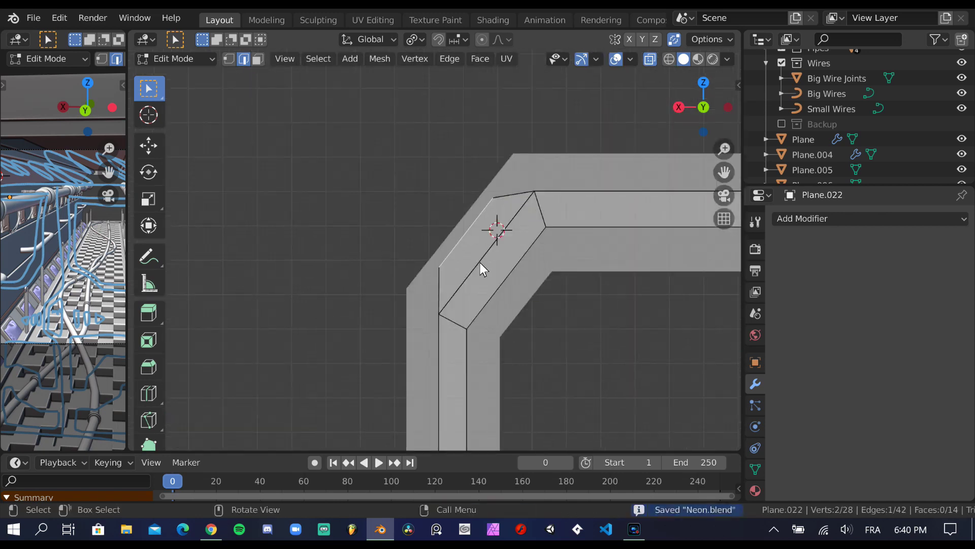
# Inset the corner face in face-select mode to form a recessed groove, and save.
pyautogui.press('3')
pyautogui.click(480, 264)
pyautogui.press('i')
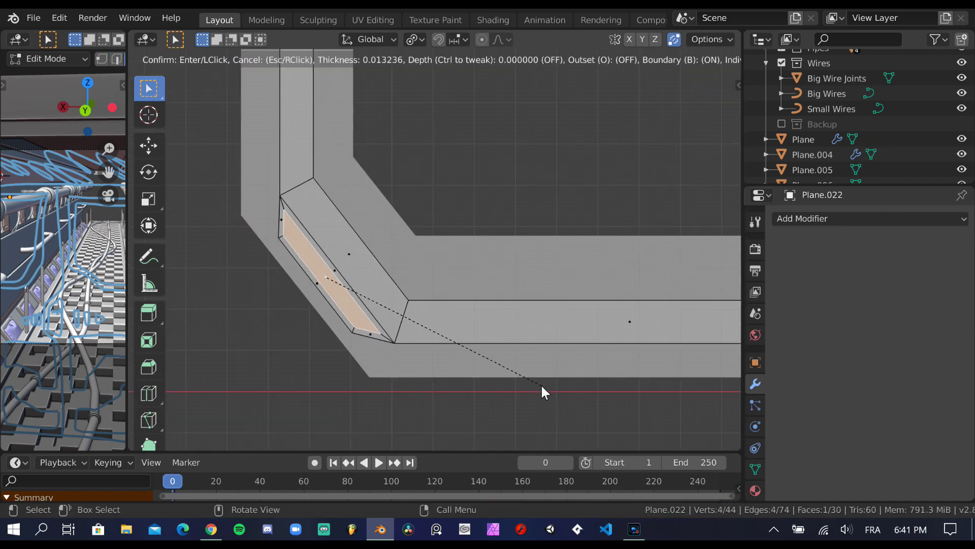
pyautogui.click(541, 384)
pyautogui.scroll(-5, 541, 384)
pyautogui.hotkey('ctrl', 's')
pyautogui.scroll(5, 586, 347)
# Add loop cuts running along the trim strip.
pyautogui.hotkey('ctrl', 'r')
pyautogui.scroll(3, 481, 278)
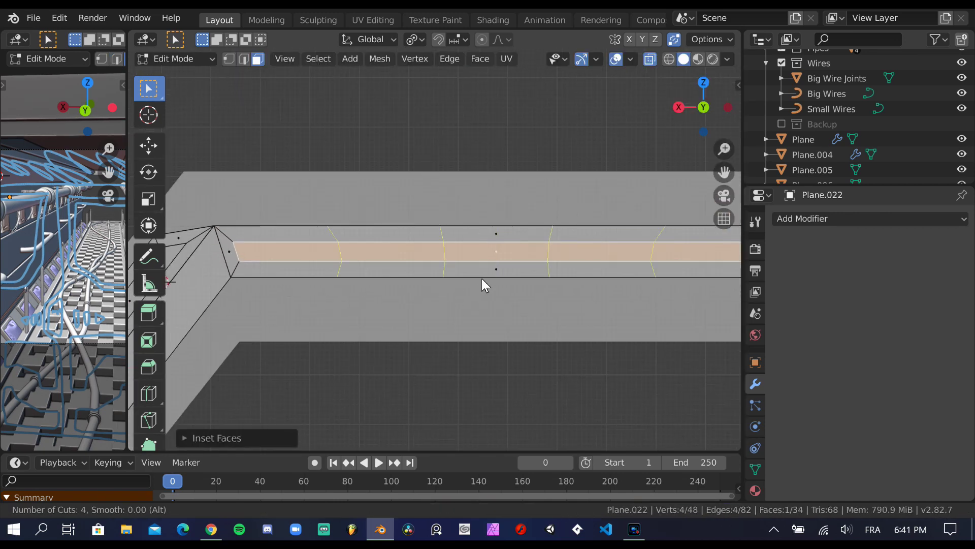
pyautogui.scroll(-1, 482, 278)
pyautogui.click(476, 273)
pyautogui.scroll(-4, 505, 321)
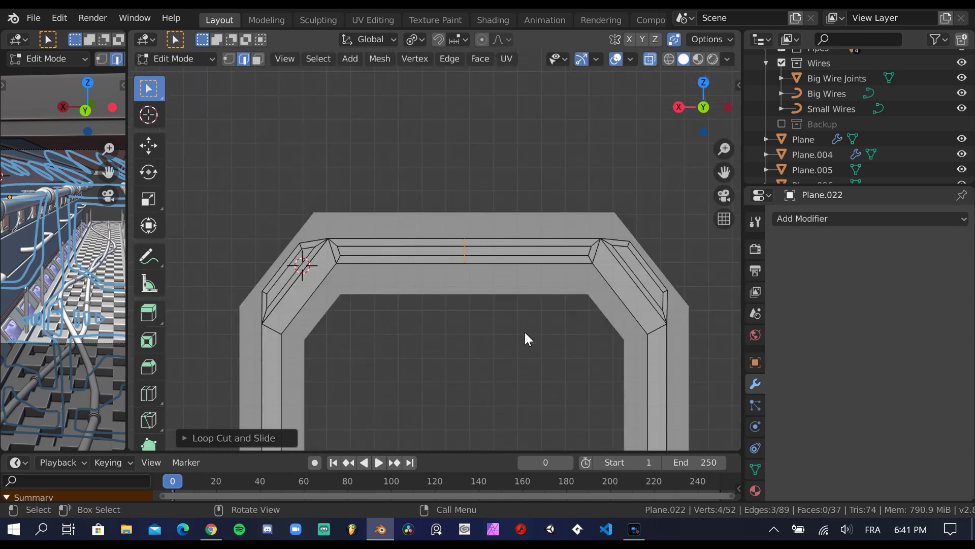
pyautogui.scroll(-2, 453, 370)
pyautogui.scroll(6, 487, 307)
pyautogui.scroll(-4, 488, 309)
# Save, return to Object Mode, and add a new plane via Shift+A.
pyautogui.hotkey('ctrl', 's')
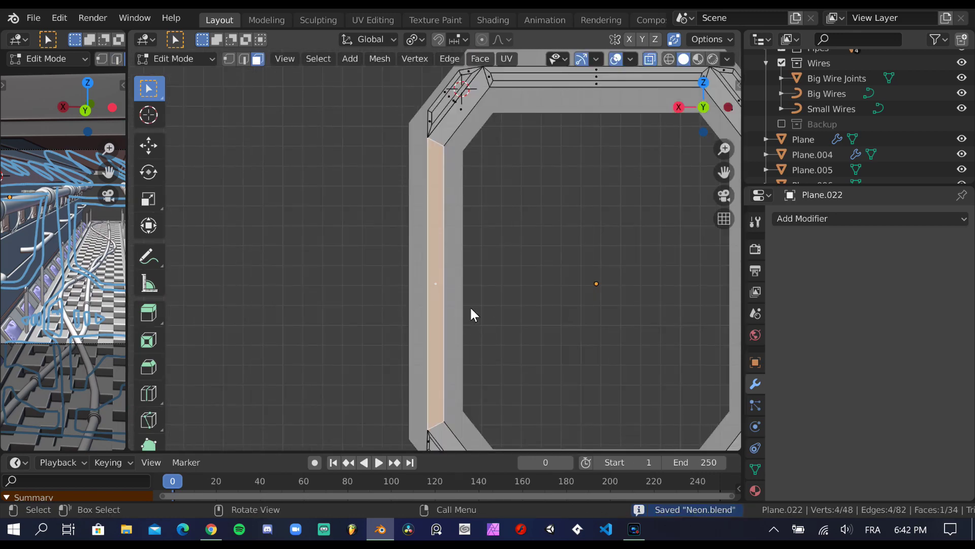
pyautogui.scroll(4, 457, 265)
pyautogui.scroll(-3, 559, 305)
pyautogui.scroll(-2, 558, 310)
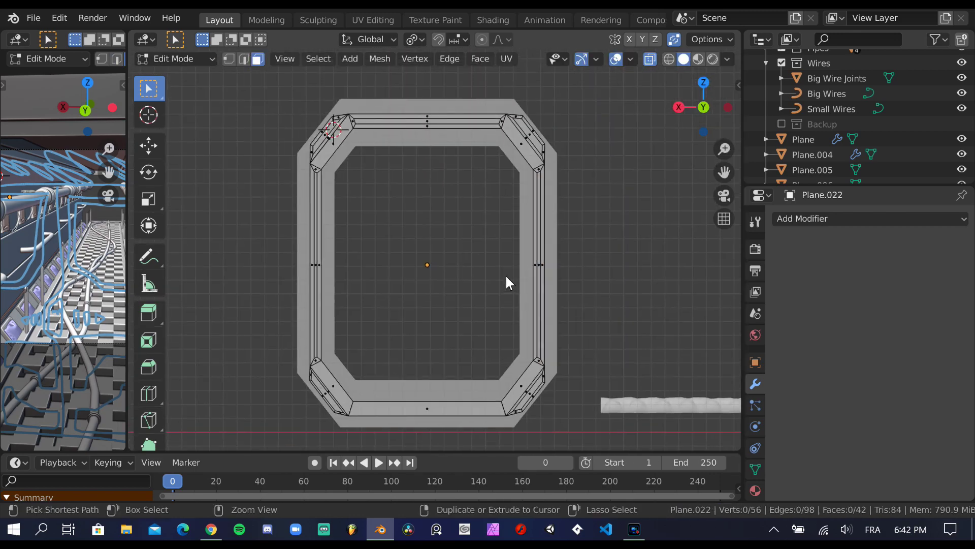
pyautogui.hotkey('ctrl', 's')
pyautogui.scroll(7, 457, 269)
pyautogui.scroll(-9, 468, 305)
pyautogui.press('Tab')
pyautogui.press('Tab')
pyautogui.scroll(3, 426, 258)
pyautogui.press('Tab')
pyautogui.hotkey('ctrl', 's')
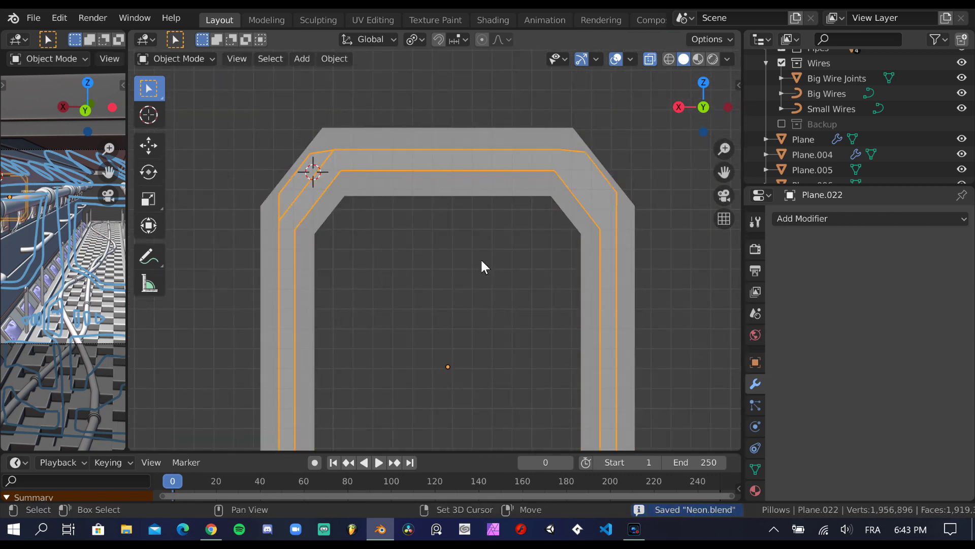
pyautogui.scroll(2, 481, 259)
pyautogui.hotkey('shift', 'a')
# Flatten the upright plane into a thin bar and raise it into position.
pyautogui.press('r')
pyautogui.hotkey('ctrl', 's')
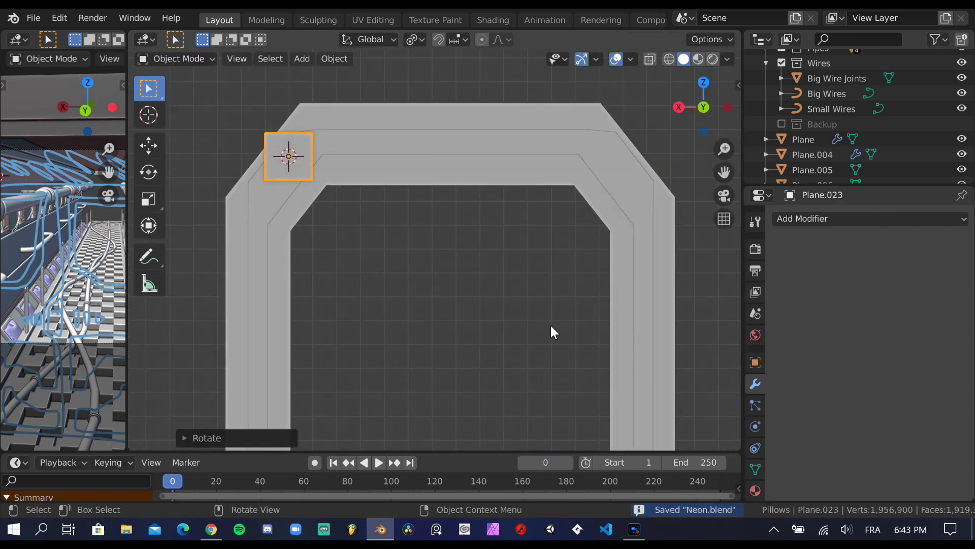
pyautogui.press('g')
pyautogui.press('KP_1')
pyautogui.press('s')
pyautogui.press('z')
pyautogui.click(528, 320)
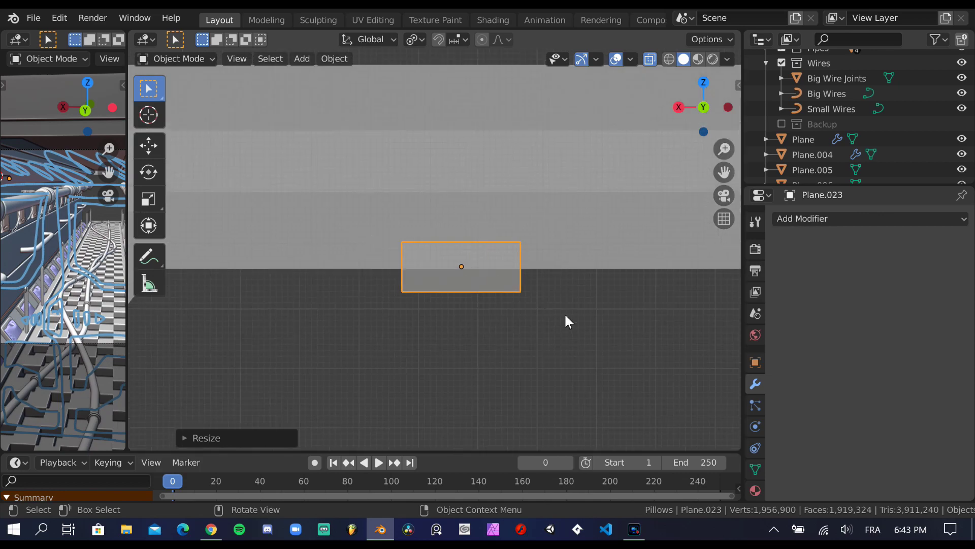
pyautogui.press('s')
pyautogui.press('z')
pyautogui.click(493, 271)
pyautogui.press('g')
pyautogui.press('z')
pyautogui.click(553, 319)
# Duplicate the bar as a narrower copy placed below the original.
pyautogui.hotkey('shift', 'd')
pyautogui.rightClick(525, 348)
pyautogui.press('s')
pyautogui.press('x')
pyautogui.click(487, 272)
pyautogui.press('g')
pyautogui.press('z')
pyautogui.click(470, 305)
# Add a new plane and stand it upright with a 90° X rotation.
pyautogui.hotkey('shift', 'a')
pyautogui.click(523, 304)
pyautogui.press('r')
pyautogui.press('x')
pyautogui.press('9')
pyautogui.press('0')
pyautogui.press('Return')
pyautogui.press('g')
pyautogui.click(435, 316)
# Merge one corner vertex of the new plane to turn it into a triangle.
pyautogui.press('Tab')
pyautogui.scroll(2, 458, 293)
pyautogui.press('1')
pyautogui.press('g')
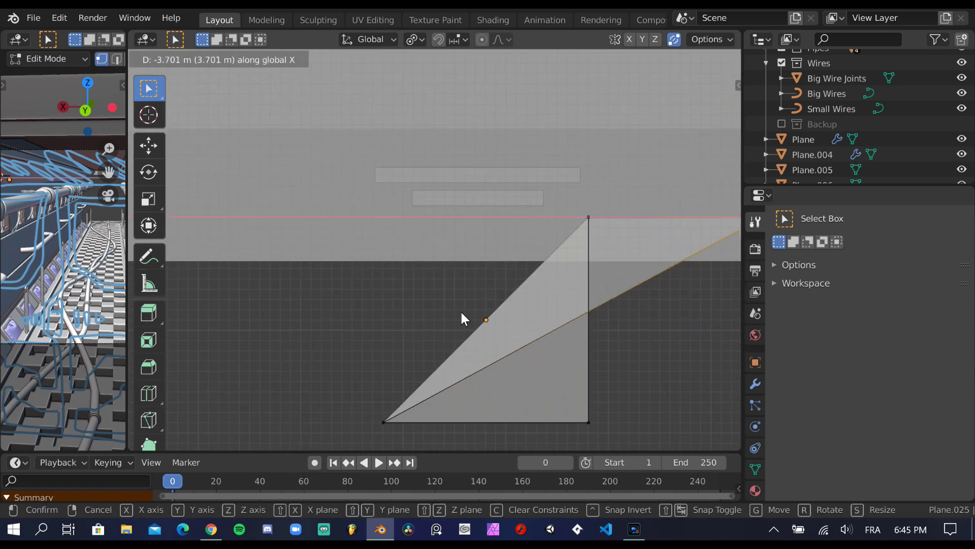
pyautogui.rightClick(602, 299)
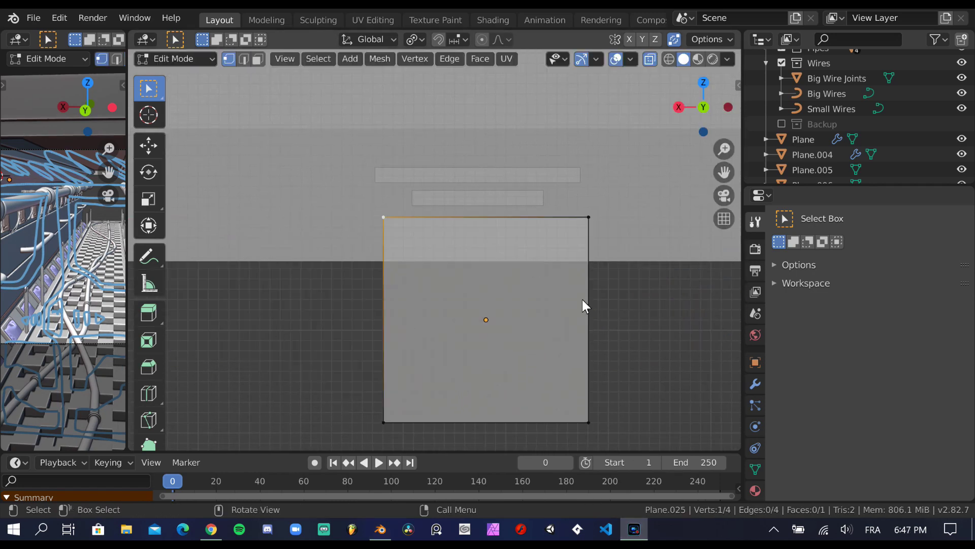
pyautogui.press('g')
pyautogui.click(519, 291)
pyautogui.scroll(2, 502, 280)
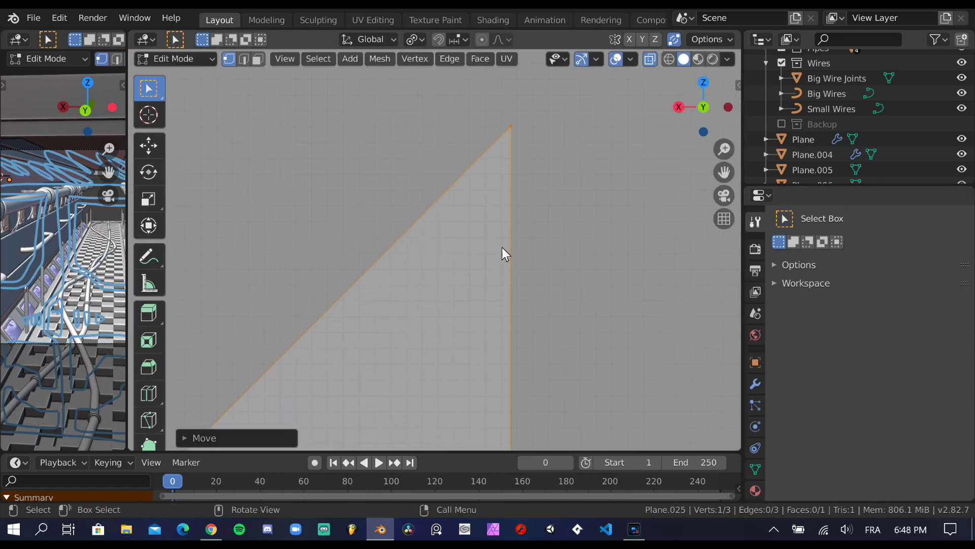
pyautogui.scroll(-1, 501, 248)
pyautogui.scroll(-2, 536, 228)
pyautogui.hotkey('ctrl', 's')
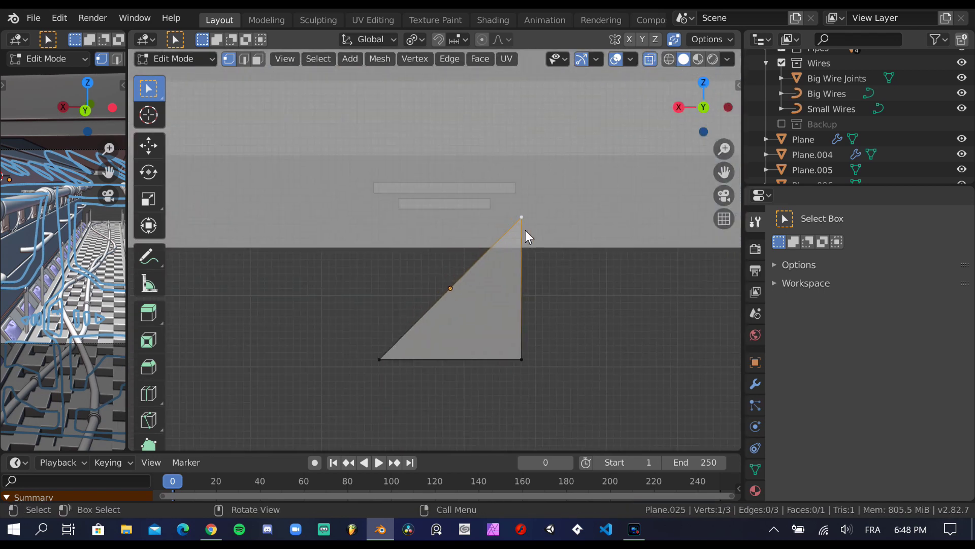
pyautogui.scroll(1, 525, 230)
pyautogui.rightClick(515, 262)
pyautogui.press('Escape')
pyautogui.press('Tab')
# Rotate the triangle 90° about Y and 90° about X so it points downward.
pyautogui.press('r')
pyautogui.press('y')
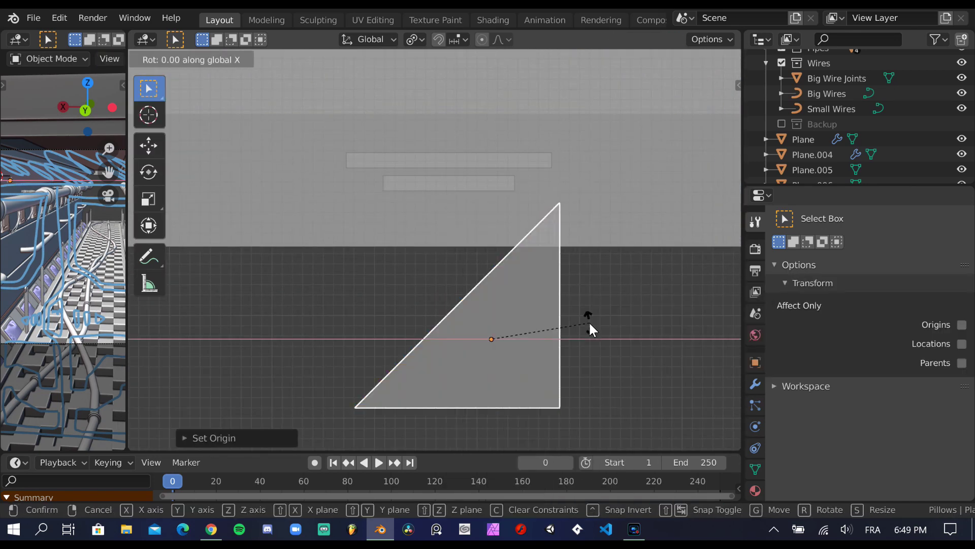
pyautogui.press('9')
pyautogui.press('0')
pyautogui.press('Return')
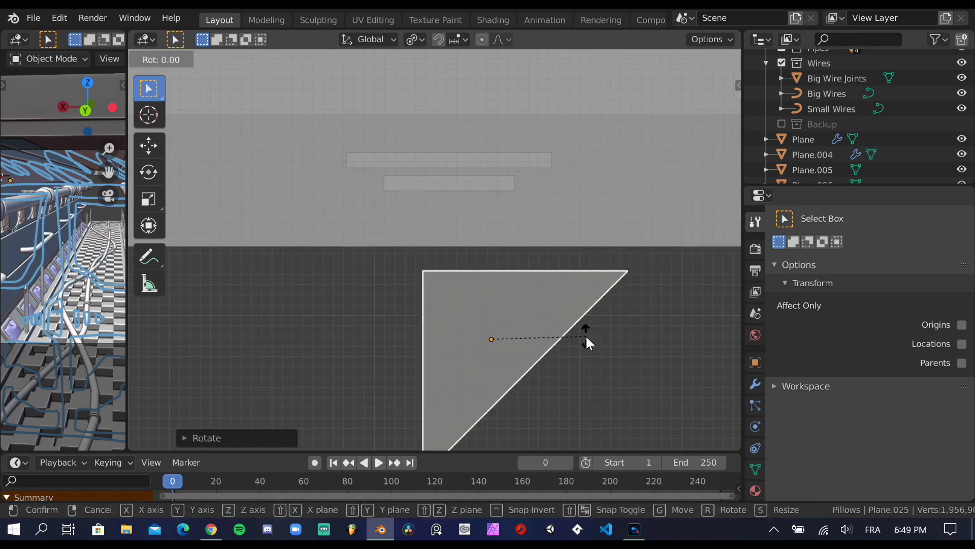
pyautogui.press('r')
pyautogui.press('x')
pyautogui.press('9')
pyautogui.press('0')
pyautogui.press('Return')
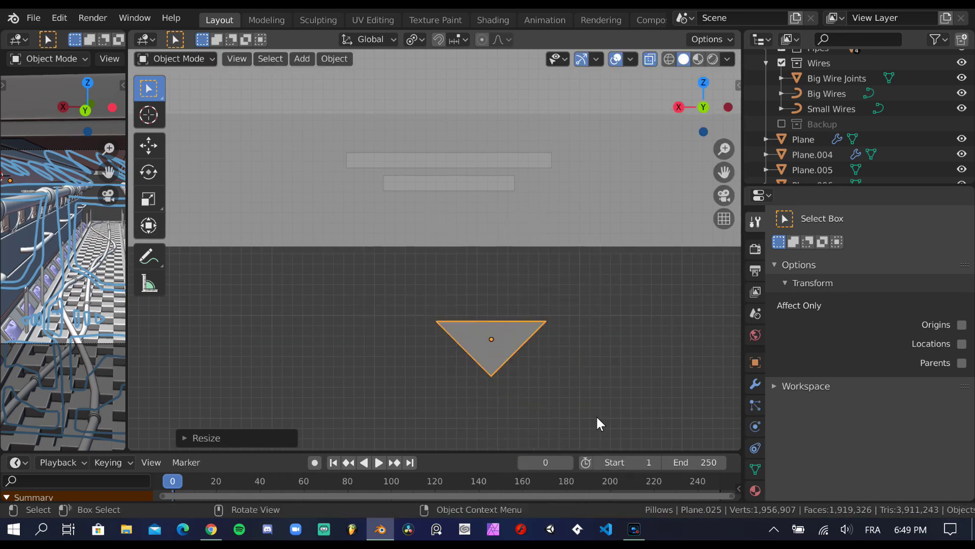
# Move the triangle up under the bars and duplicate all three emblem pieces.
pyautogui.press('g')
pyautogui.press('z')
pyautogui.click(565, 300)
pyautogui.press('s')
pyautogui.press('Escape')
pyautogui.hotkey('shift', 'd')
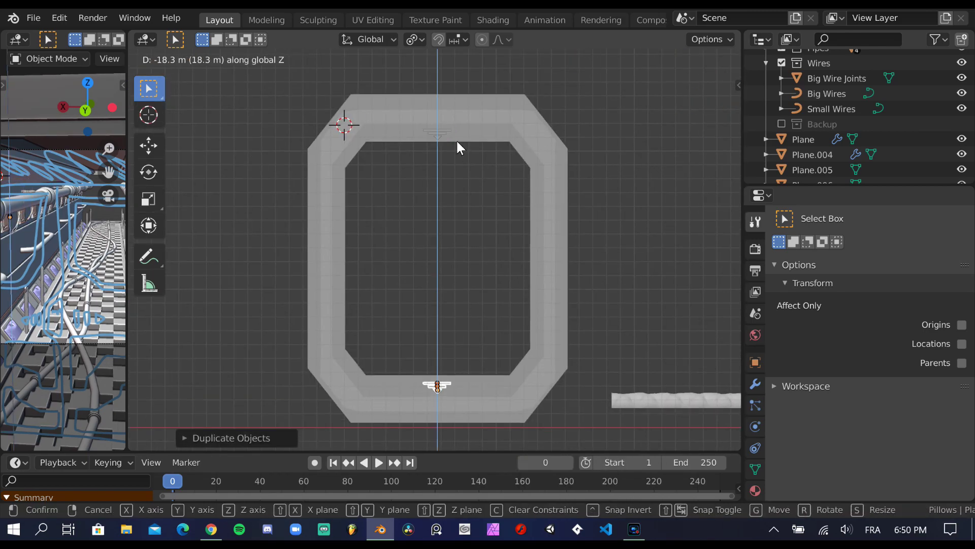
# Drop the emblem copy at the ring's bottom and turn it 180° about Y.
pyautogui.click(485, 231)
pyautogui.press('r')
pyautogui.press('y')
pyautogui.press('1')
pyautogui.press('8')
pyautogui.press('0')
pyautogui.press('Return')
# Reset the copied emblem's origin and reapply the 180° Y flip.
pyautogui.scroll(-5, 475, 272)
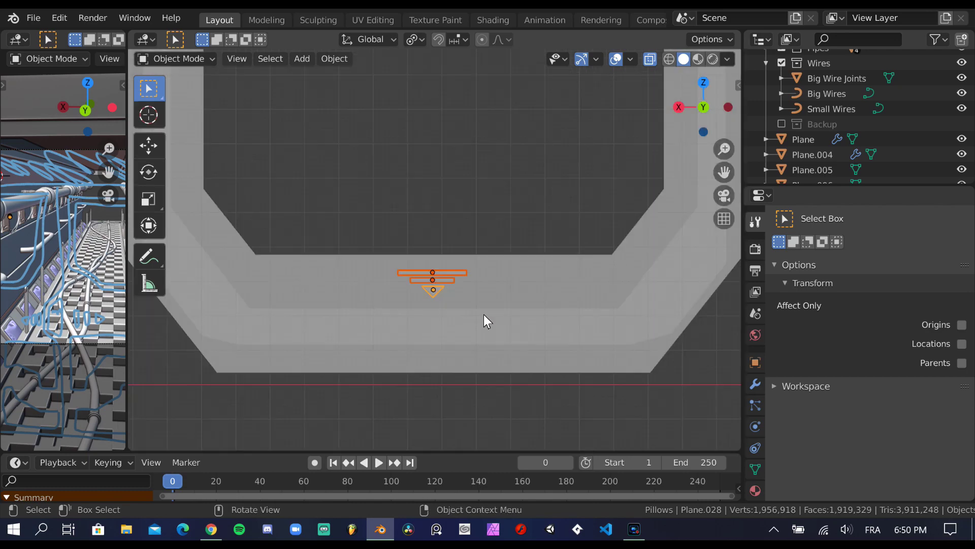
pyautogui.moveTo(483, 315); pyautogui.dragTo(457, 378, button='middle')
pyautogui.rightClick(440, 337)
pyautogui.click(440, 337)
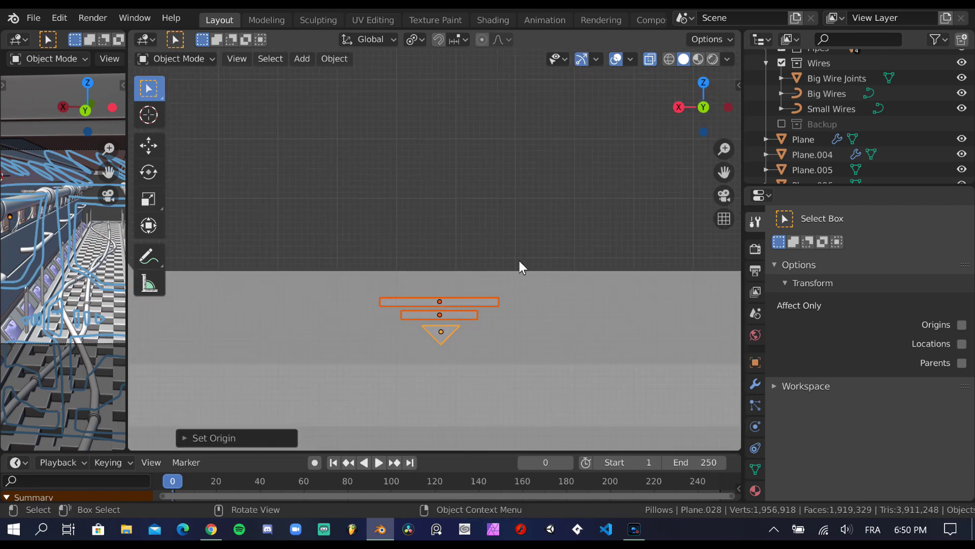
pyautogui.scroll(-2, 519, 260)
pyautogui.moveTo(487, 296); pyautogui.dragTo(440, 219, button='middle')
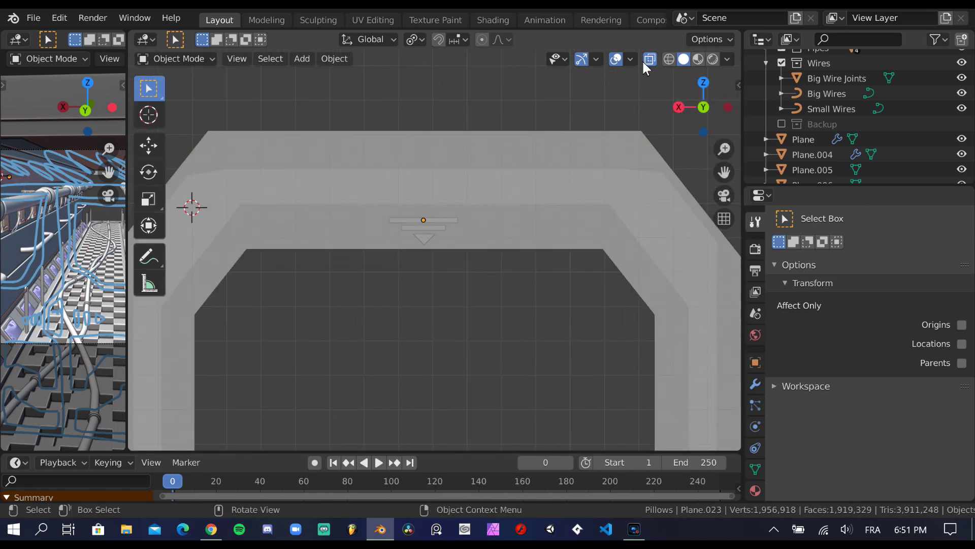
pyautogui.rightClick(502, 264)
pyautogui.press('KP_1')
pyautogui.write('ry180')
pyautogui.press('Return')
pyautogui.press('KP_7')
# Adjust the flipped emblem's height vertically, then select the door ring.
pyautogui.scroll(2, 529, 267)
pyautogui.press('KP_1')
pyautogui.press('g')
pyautogui.press('z')
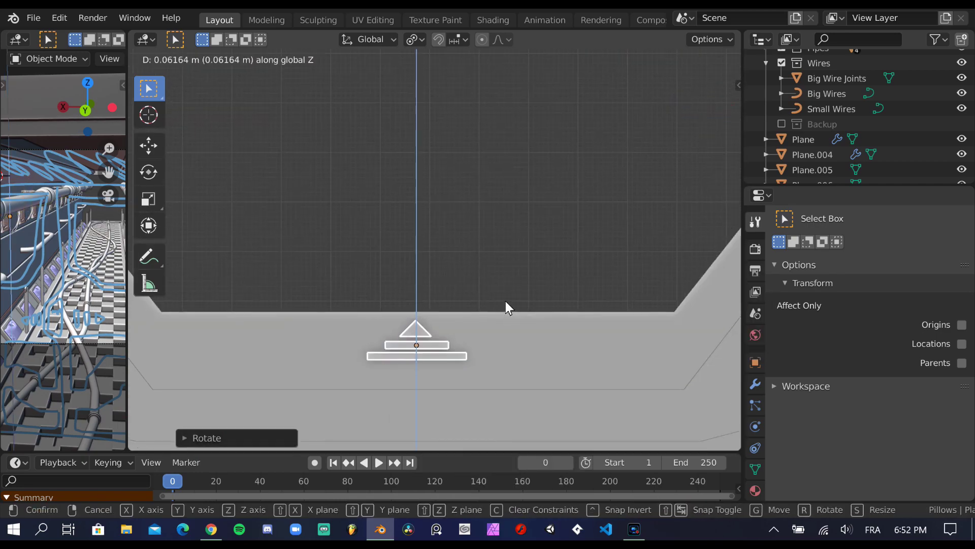
pyautogui.click(506, 301)
pyautogui.press('KP_7')
pyautogui.click(350, 176)
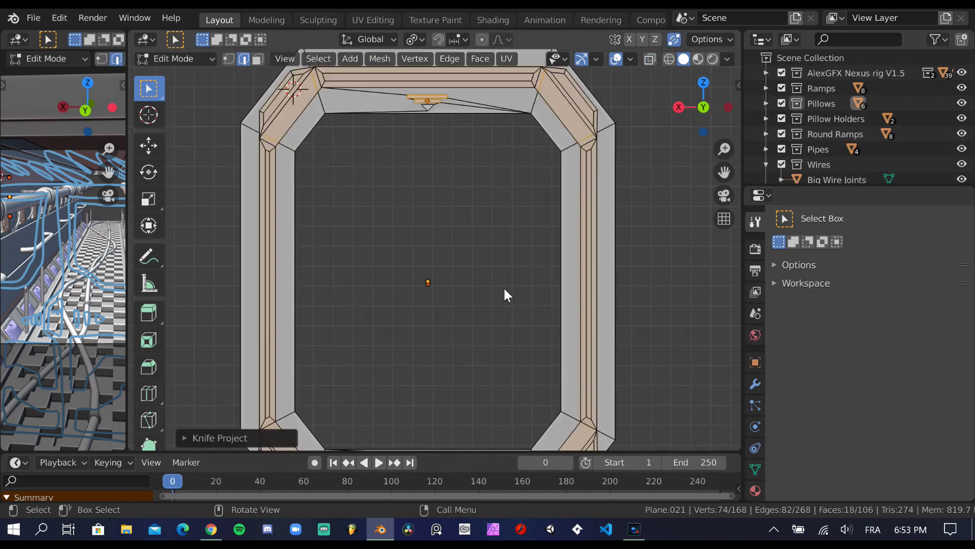
# Try extruding the ring for depth, undo it, and reposition the ring.
pyautogui.scroll(-2, 505, 294)
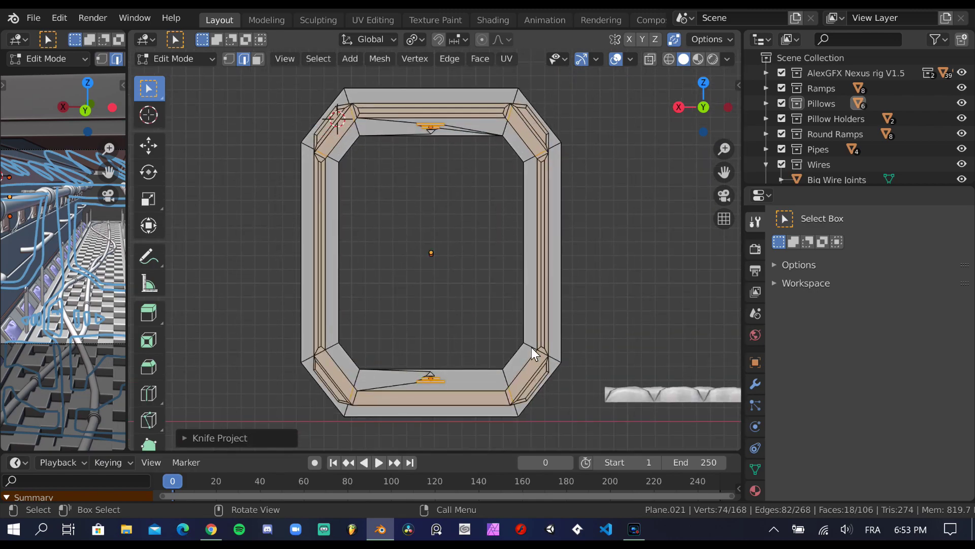
pyautogui.moveTo(532, 347); pyautogui.dragTo(358, 307, button='middle')
pyautogui.press('e')
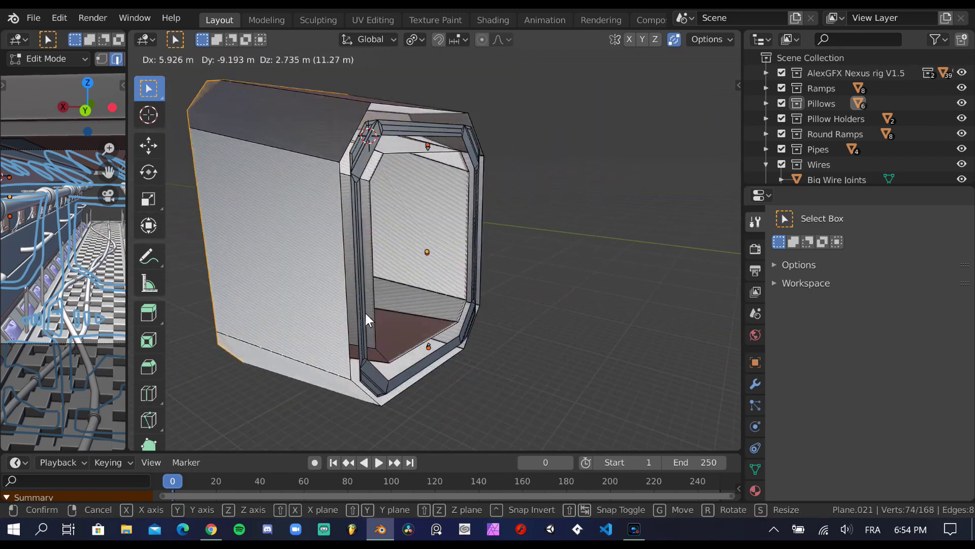
pyautogui.click(366, 319)
pyautogui.hotkey('ctrl', 'z')
pyautogui.moveTo(329, 271)
pyautogui.mouseDown(button='middle')
pyautogui.moveTo(435, 285)
pyautogui.moveTo(315, 185)
pyautogui.mouseUp(button='middle')
pyautogui.scroll(5, 406, 259)
pyautogui.press('Tab')
pyautogui.press('g')
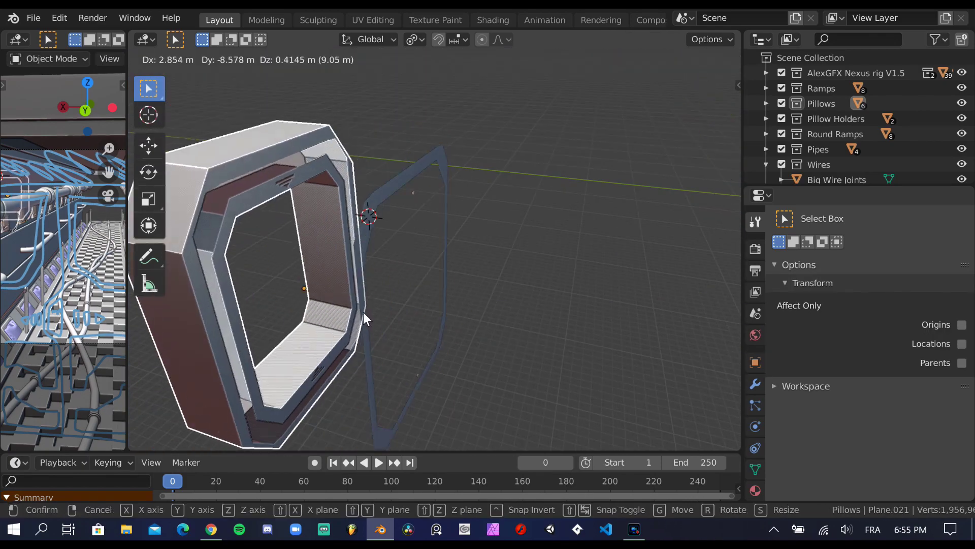
pyautogui.click(363, 311)
pyautogui.press('Tab')
# Select the trim piece and enter edit mode on its geometry.
pyautogui.press('Tab')
pyautogui.click(417, 263)
pyautogui.press('Tab')
pyautogui.scroll(-3, 483, 296)
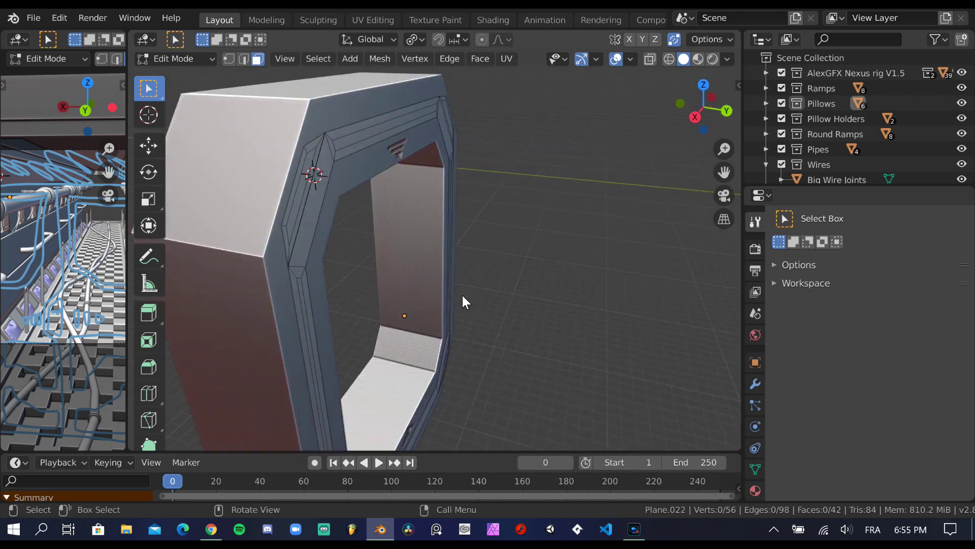
pyautogui.press('Tab')
pyautogui.scroll(-3, 462, 302)
pyautogui.scroll(5, 482, 245)
pyautogui.scroll(-2, 401, 230)
pyautogui.scroll(-2, 422, 274)
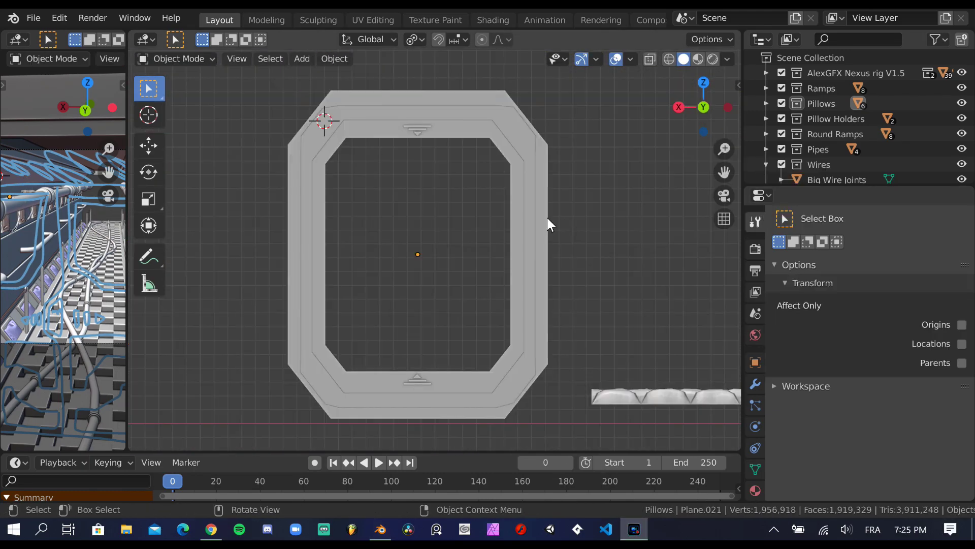
# Select the door ring and toggle edit mode to inspect its geometry.
pyautogui.moveTo(548, 225)
pyautogui.mouseDown(button='middle')
pyautogui.moveTo(517, 235)
pyautogui.moveTo(317, 175)
pyautogui.mouseUp(button='middle')
pyautogui.click(317, 175)
pyautogui.press('Tab')
pyautogui.scroll(3, 409, 302)
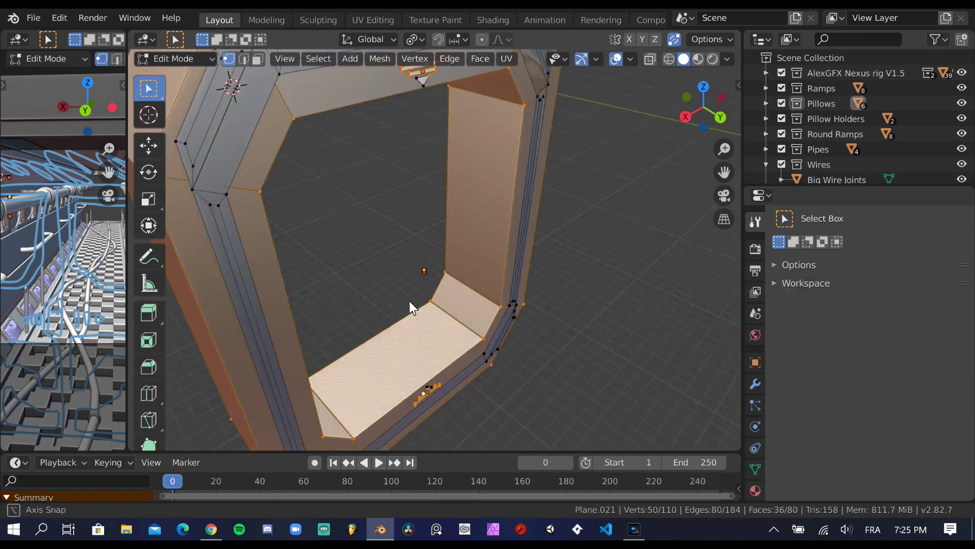
pyautogui.press('Tab')
pyautogui.scroll(-4, 409, 301)
pyautogui.scroll(2, 392, 237)
pyautogui.scroll(-5, 440, 258)
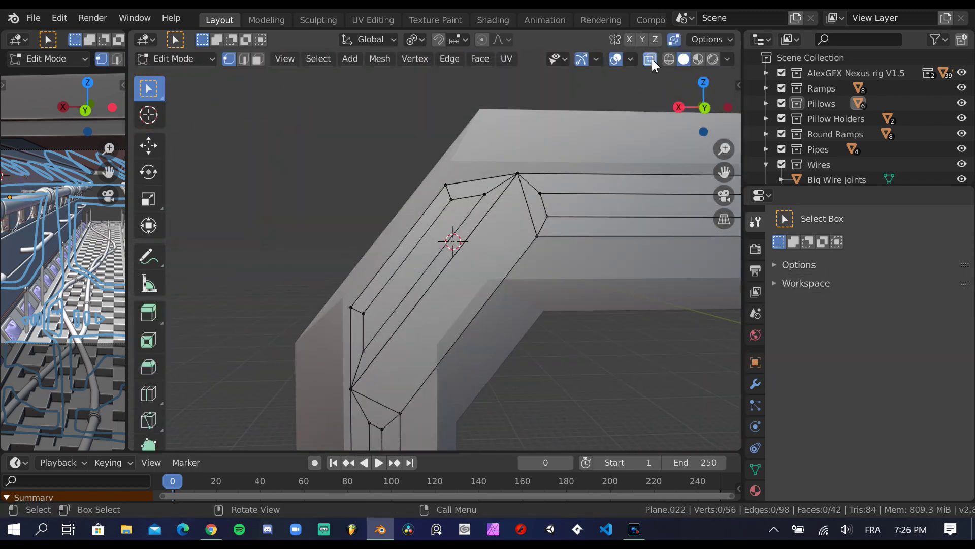
pyautogui.scroll(-3, 522, 322)
# Leave edit mode and view the arch from the right side and in perspective.
pyautogui.moveTo(509, 299); pyautogui.dragTo(436, 268, button='middle')
pyautogui.press('Tab')
pyautogui.press('KP_3')
pyautogui.scroll(5, 408, 295)
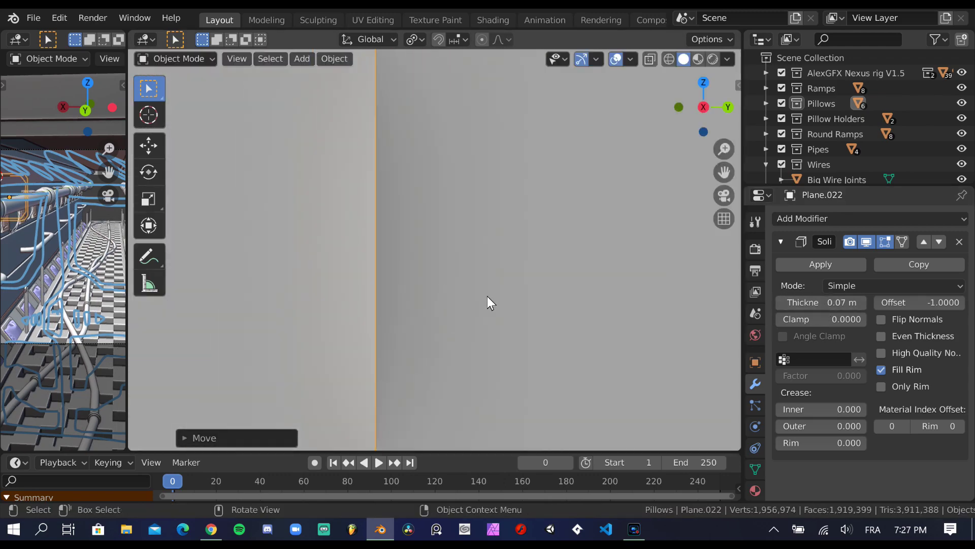
pyautogui.scroll(-5, 441, 285)
pyautogui.moveTo(442, 285); pyautogui.dragTo(336, 236, button='middle')
pyautogui.scroll(4, 394, 279)
# Select an emblem bar and add a Solidify modifier to it.
pyautogui.click(476, 162)
pyautogui.click(827, 219)
pyautogui.press('Escape')
pyautogui.scroll(3, 469, 210)
pyautogui.moveTo(469, 209); pyautogui.dragTo(436, 280, button='middle')
pyautogui.scroll(-5, 439, 288)
# Give the emblem pieces a Solidify thickness of -0.68 m, then view from the back.
pyautogui.click(417, 391)
pyautogui.moveTo(475, 362); pyautogui.dragTo(541, 283, button='middle')
pyautogui.click(827, 219)
pyautogui.click(617, 458)
pyautogui.moveTo(823, 303); pyautogui.dragTo(790, 311)
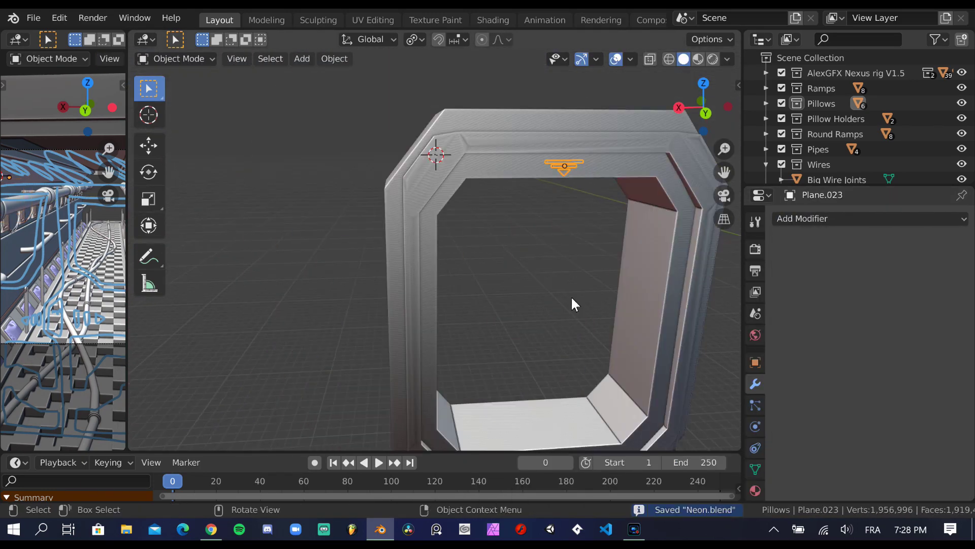
pyautogui.press('ctrl+KP_1')
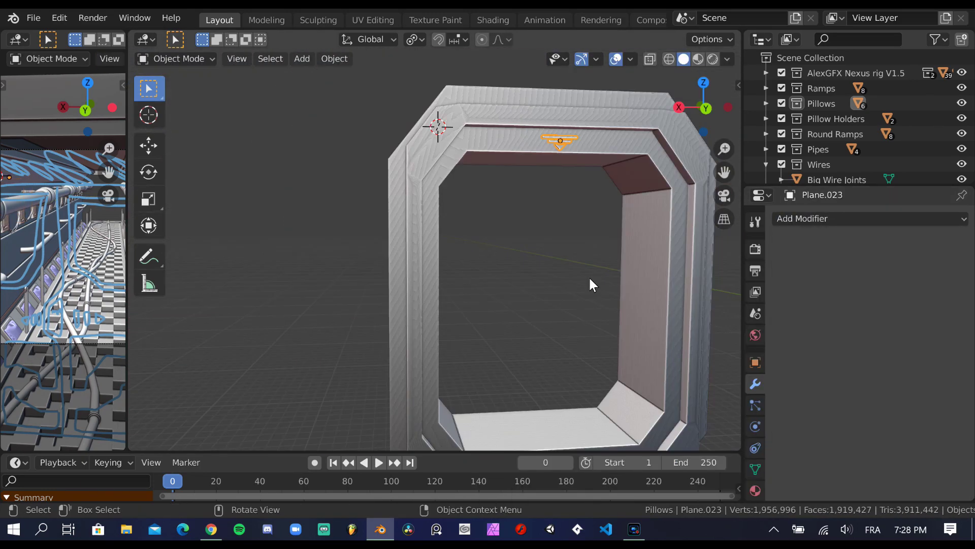
# Add a mesh circle and rotate it 90° about X so it stands upright.
pyautogui.hotkey('shift', 'a')
pyautogui.click(647, 255)
pyautogui.press('KP_Decimal')
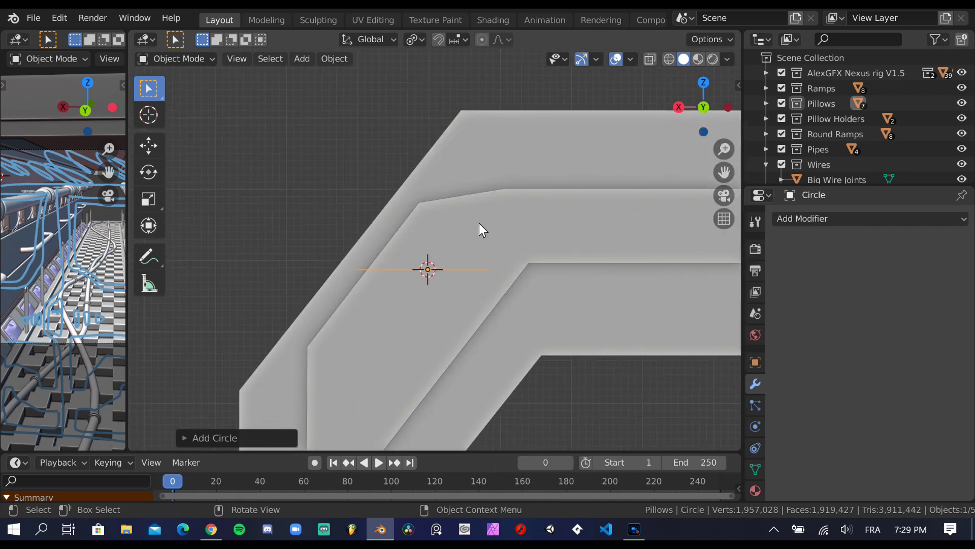
pyautogui.press('r')
pyautogui.press('x')
pyautogui.press('9')
pyautogui.press('0')
pyautogui.press('Return')
# Scale the circle down to insert size and save the file.
pyautogui.scroll(-5, 480, 218)
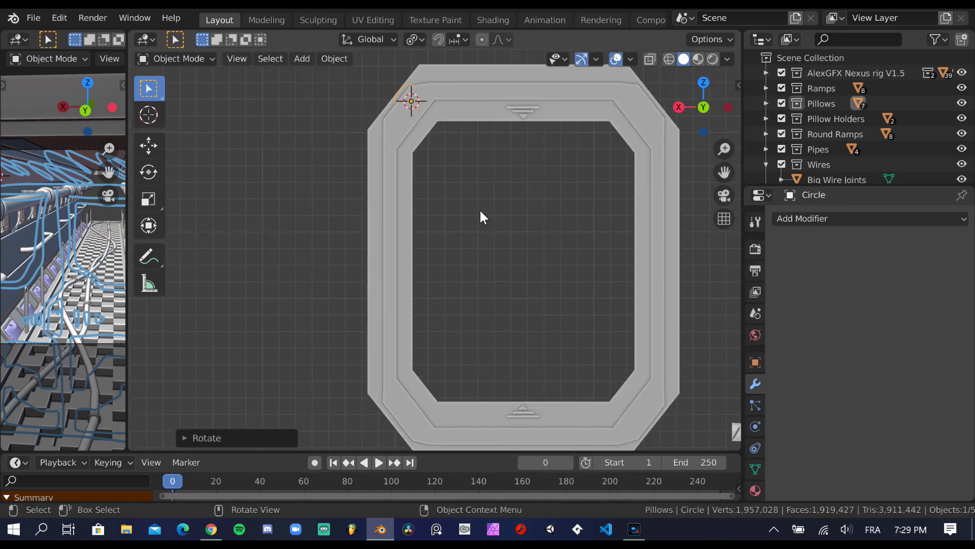
pyautogui.scroll(4, 448, 323)
pyautogui.press('s')
pyautogui.click(485, 213)
pyautogui.keyDown('shift'); pyautogui.moveTo(485, 214); pyautogui.dragTo(472, 302, button='middle'); pyautogui.keyUp('shift')
pyautogui.hotkey('shift', 'd')
pyautogui.hotkey('ctrl', 'z')
pyautogui.hotkey('ctrl', 's')
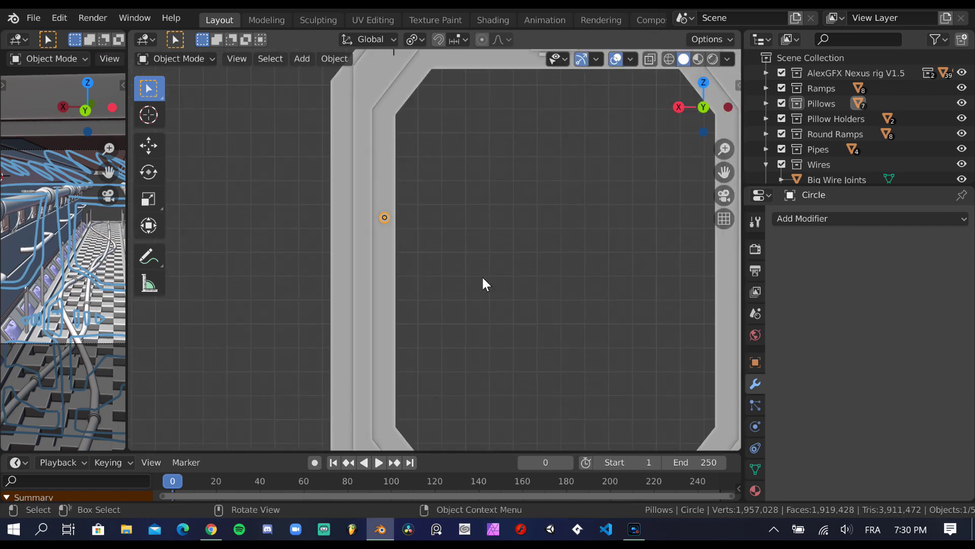
# Copy the circle downward along Z and stretch one copy into a tall capsule.
pyautogui.hotkey('shift', 'd')
pyautogui.press('z')
pyautogui.click(468, 313)
pyautogui.keyDown('shift'); pyautogui.scroll(-3, 363, 200); pyautogui.keyUp('shift')
pyautogui.hotkey('shift', 'd')
pyautogui.click(445, 283)
pyautogui.press('Tab')
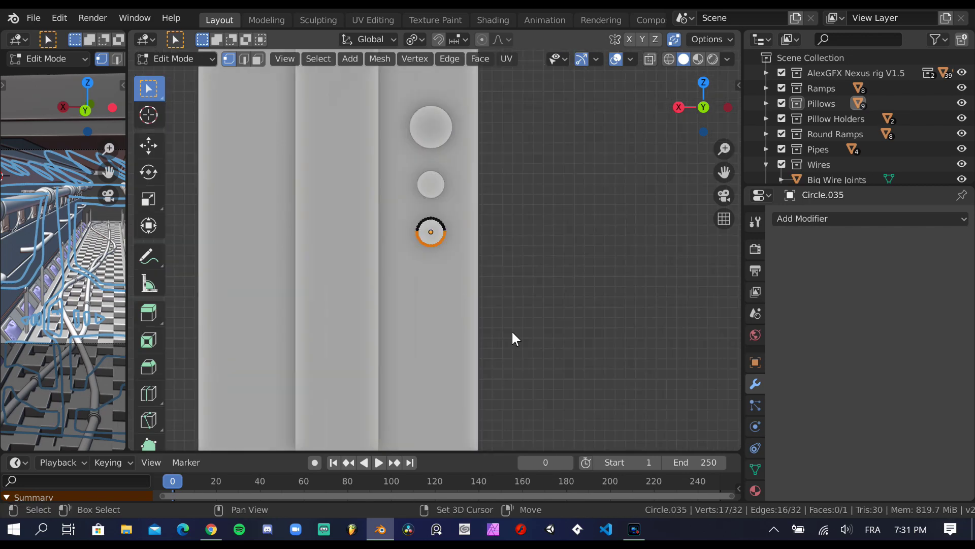
pyautogui.press('g')
pyautogui.click(463, 292)
pyautogui.press('Tab')
# Copy the group of round and capsule inserts further down along Z, then save.
pyautogui.hotkey('shift', 'd')
pyautogui.press('z')
pyautogui.click(505, 388)
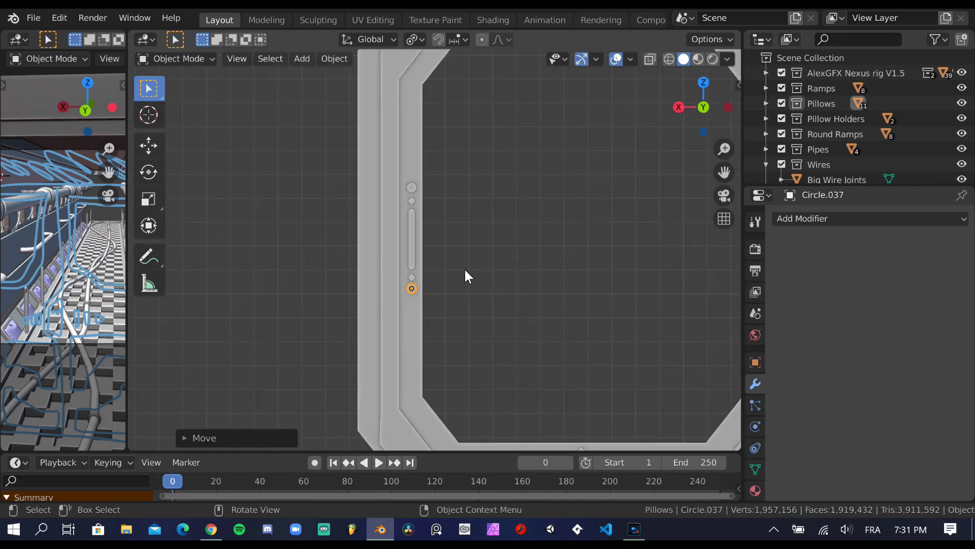
pyautogui.scroll(-3, 464, 267)
pyautogui.hotkey('ctrl', 's')
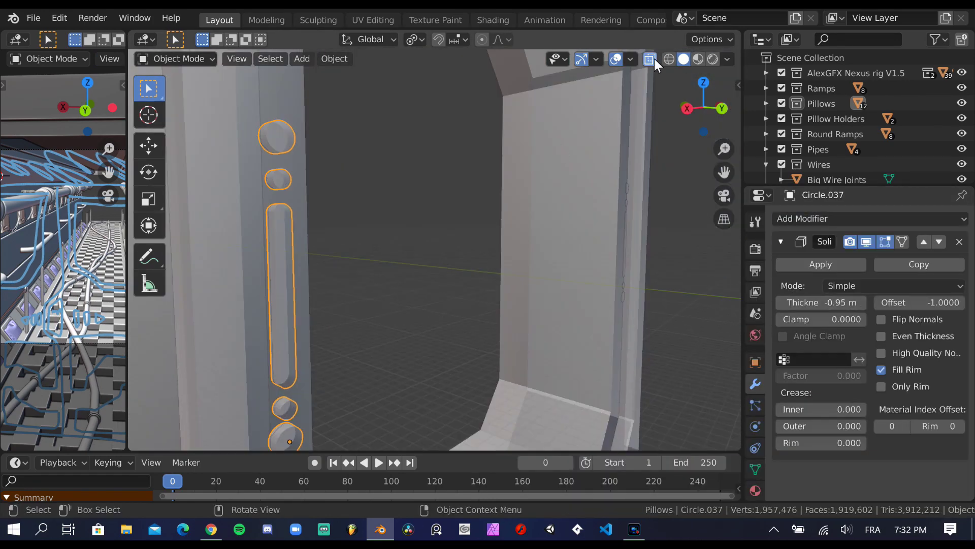
# Increase the Solidify thickness of the capsule insert strip and save.
pyautogui.moveTo(719, 277)
pyautogui.mouseDown(button='middle')
pyautogui.moveTo(432, 215)
pyautogui.moveTo(555, 222)
pyautogui.moveTo(370, 263)
pyautogui.mouseUp(button='middle')
pyautogui.scroll(3, 517, 266)
pyautogui.moveTo(517, 278)
pyautogui.mouseDown(button='middle')
pyautogui.moveTo(580, 255)
pyautogui.moveTo(483, 124)
pyautogui.mouseUp(button='middle')
pyautogui.click(482, 125)
pyautogui.press('KP_Decimal')
pyautogui.moveTo(793, 309); pyautogui.dragTo(825, 303)
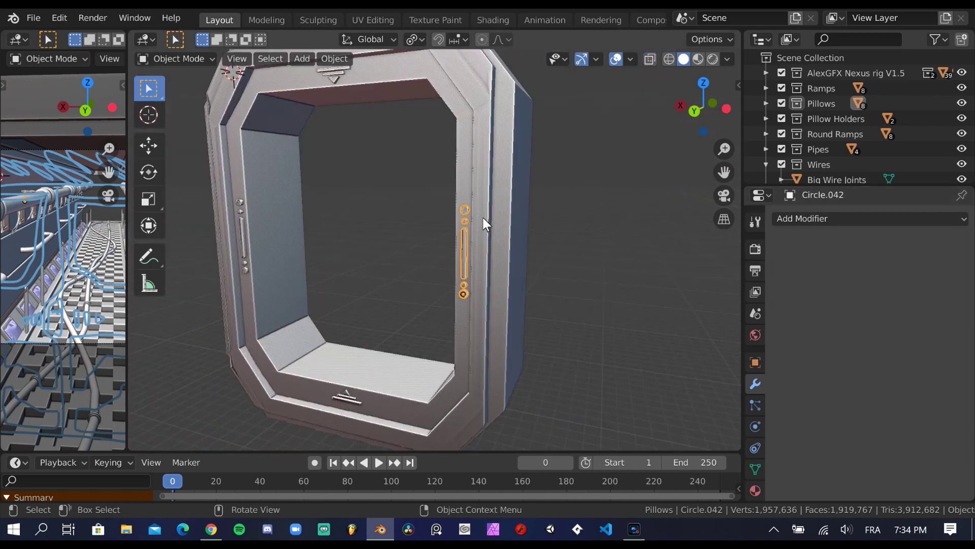
pyautogui.hotkey('ctrl', 's')
# In face mode on the trim piece, inset the bottom inner face.
pyautogui.moveTo(482, 218)
pyautogui.mouseDown(button='middle')
pyautogui.moveTo(569, 235)
pyautogui.moveTo(592, 274)
pyautogui.mouseUp(button='middle')
pyautogui.press('Tab')
pyautogui.scroll(5, 520, 194)
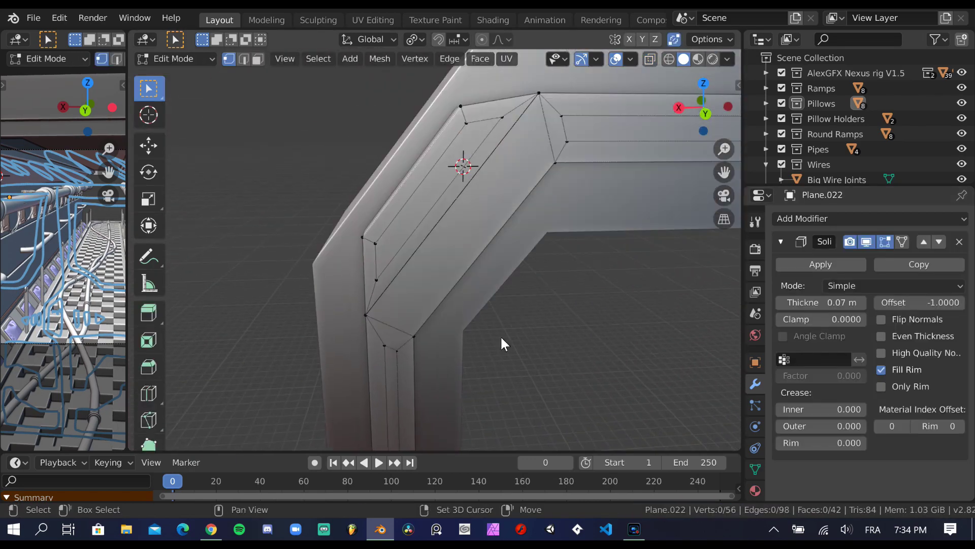
pyautogui.scroll(-5, 523, 204)
pyautogui.moveTo(663, 250)
pyautogui.mouseDown(button='middle')
pyautogui.moveTo(565, 238)
pyautogui.moveTo(524, 157)
pyautogui.mouseUp(button='middle')
pyautogui.press('3')
pyautogui.moveTo(332, 402)
pyautogui.mouseDown(button='middle')
pyautogui.moveTo(537, 133)
pyautogui.moveTo(466, 272)
pyautogui.moveTo(663, 392)
pyautogui.moveTo(487, 228)
pyautogui.moveTo(547, 356)
pyautogui.moveTo(687, 416)
pyautogui.moveTo(533, 244)
pyautogui.mouseUp(button='middle')
pyautogui.scroll(-2, 448, 274)
pyautogui.click(447, 274)
pyautogui.press('i')
pyautogui.click(673, 406)
# Inset that face again, then inset a loop of eight faces around the opening.
pyautogui.press('i')
pyautogui.click(686, 415)
pyautogui.hotkey('ctrl', 's')
pyautogui.scroll(3, 594, 195)
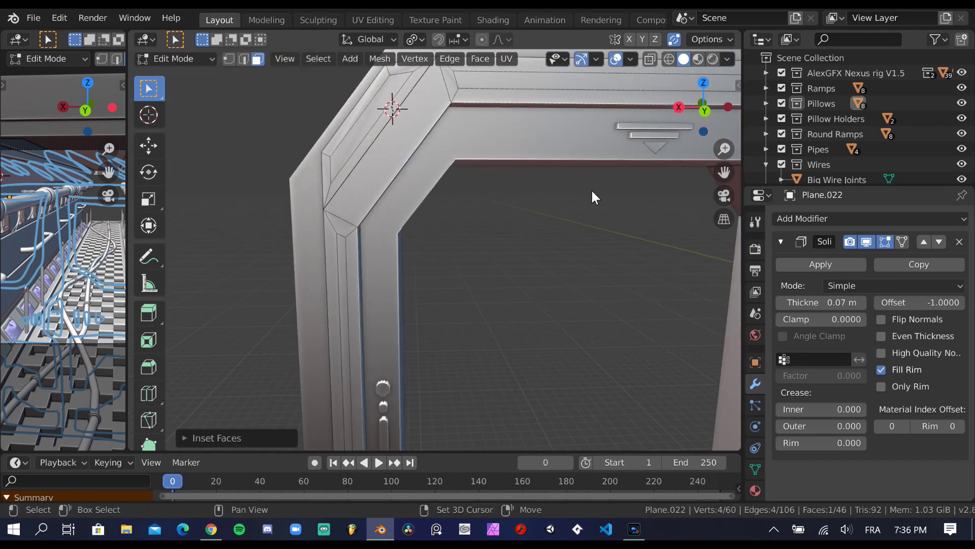
pyautogui.moveTo(595, 198); pyautogui.dragTo(490, 281, button='middle')
pyautogui.keyDown('alt'); pyautogui.click(444, 310); pyautogui.keyUp('alt')
pyautogui.moveTo(445, 310)
pyautogui.mouseDown(button='middle')
pyautogui.moveTo(500, 248)
pyautogui.moveTo(595, 206)
pyautogui.moveTo(395, 189)
pyautogui.moveTo(307, 159)
pyautogui.moveTo(394, 175)
pyautogui.moveTo(604, 184)
pyautogui.mouseUp(button='middle')
pyautogui.press('i')
pyautogui.click(501, 243)
pyautogui.hotkey('ctrl', 's')
# Clear the face selection, leave Edit Mode and select the outer frame piece.
pyautogui.hotkey('alt', 'a')
pyautogui.press('Tab')
pyautogui.scroll(5, 511, 186)
pyautogui.scroll(-5, 510, 177)
pyautogui.moveTo(510, 177)
pyautogui.mouseDown(button='middle')
pyautogui.moveTo(408, 211)
pyautogui.moveTo(339, 205)
pyautogui.moveTo(401, 295)
pyautogui.mouseUp(button='middle')
pyautogui.click(401, 295)
pyautogui.scroll(2, 401, 295)
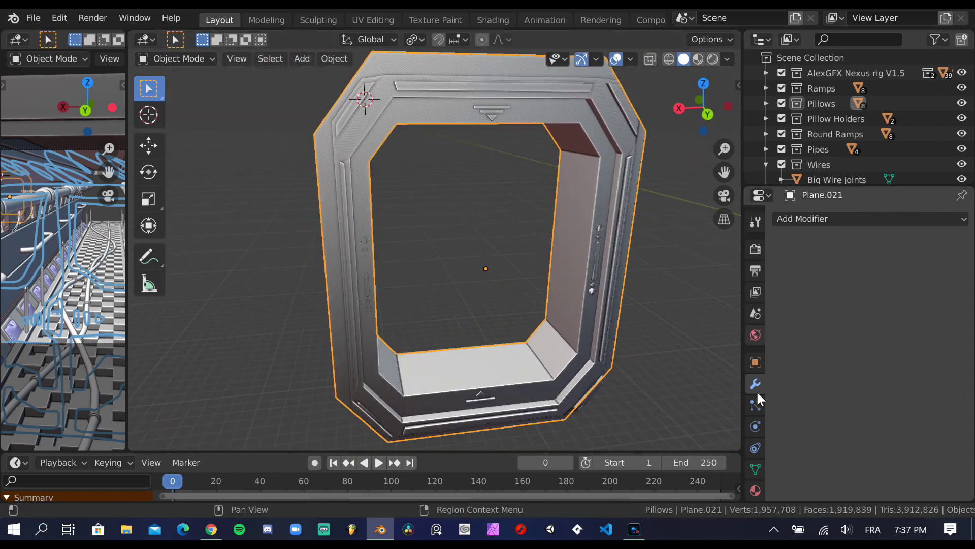
# Rename the frame's material slots to 'Door frame' and 'Door Frame'.
pyautogui.click(755, 490)
pyautogui.doubleClick(824, 223)
pyautogui.write('Door frame')
pyautogui.press('Return')
pyautogui.doubleClick(848, 239)
pyautogui.write('Door Frame')
pyautogui.press('Return')
# Create a 'Door Frame Extrude' material for the trim and add a second material slot.
pyautogui.click(844, 266)
pyautogui.doubleClick(855, 222)
pyautogui.write('Door Frame Extrude')
pyautogui.press('Return')
pyautogui.click(961, 219)
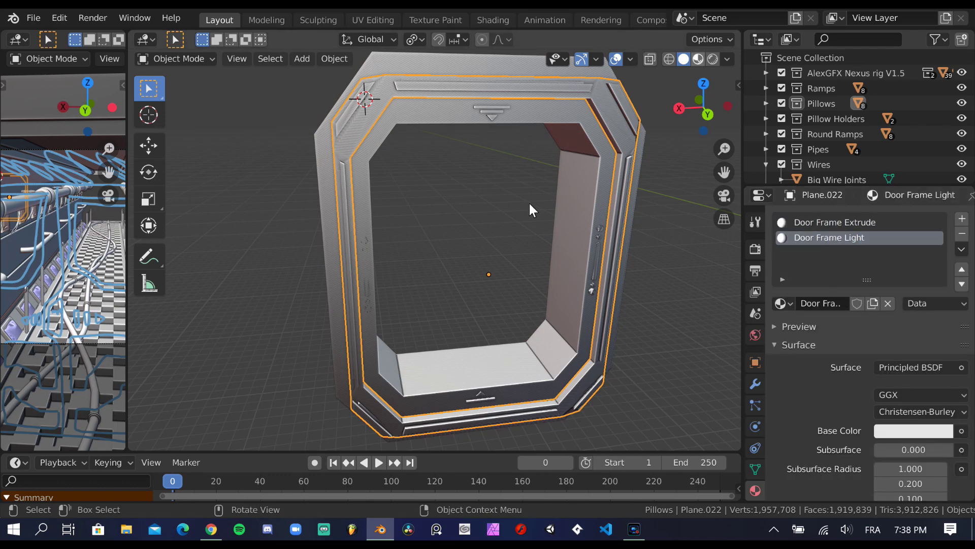
# Switch to Material Preview and darken the outer frame's base colour value.
pyautogui.press('z')
pyautogui.press('2')
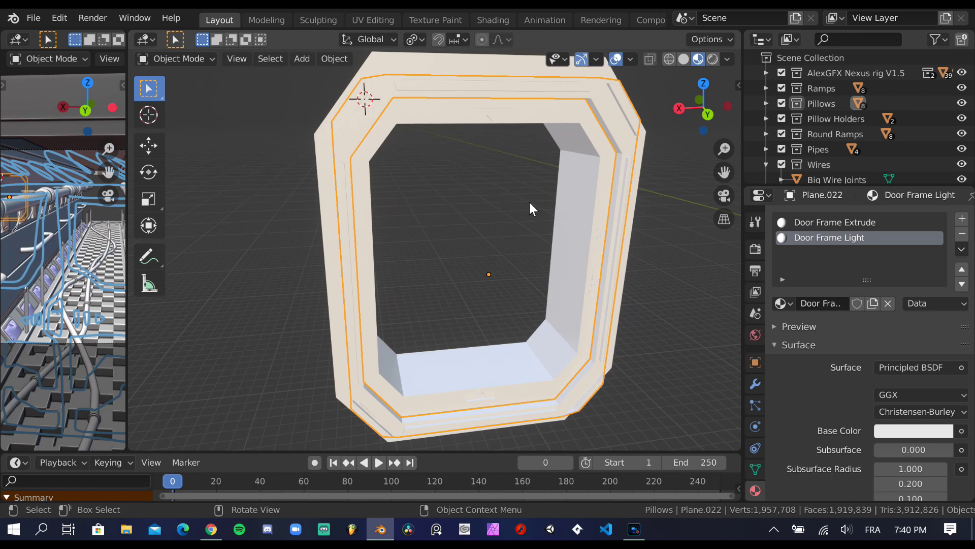
pyautogui.moveTo(529, 200)
pyautogui.mouseDown(button='middle')
pyautogui.moveTo(588, 227)
pyautogui.moveTo(436, 203)
pyautogui.mouseUp(button='middle')
pyautogui.click(436, 201)
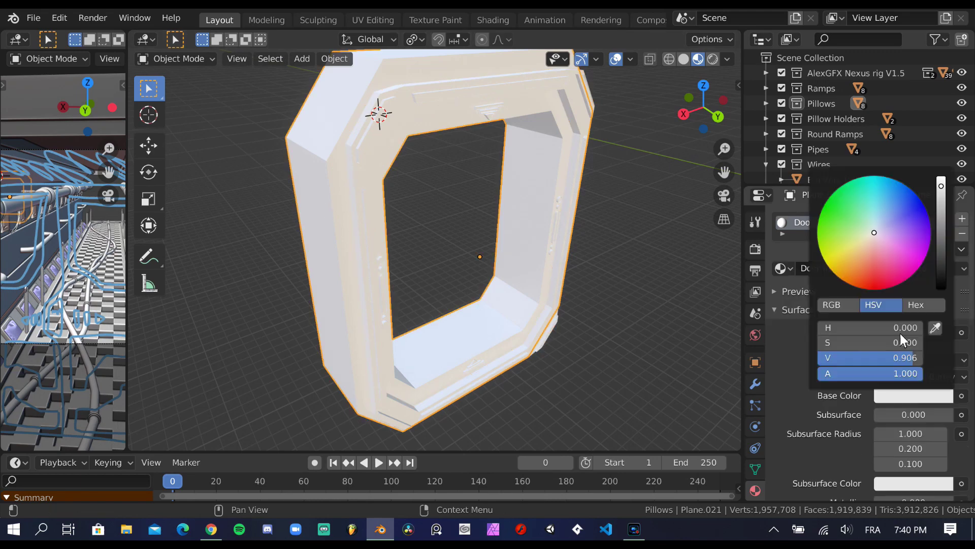
pyautogui.click(914, 396)
pyautogui.moveTo(942, 183); pyautogui.dragTo(939, 262)
pyautogui.click(888, 268)
# Try swapping the frame's material for an existing one, then undo the changes.
pyautogui.click(783, 267)
pyautogui.click(660, 418)
pyautogui.hotkey('ctrl', 'z')
pyautogui.hotkey('ctrl', 'z')
pyautogui.hotkey('ctrl', 'z')
pyautogui.click(783, 268)
pyautogui.scroll(-5, 667, 364)
pyautogui.hotkey('ctrl', 'z')
pyautogui.hotkey('ctrl', 'z')
pyautogui.hotkey('ctrl', 'z')
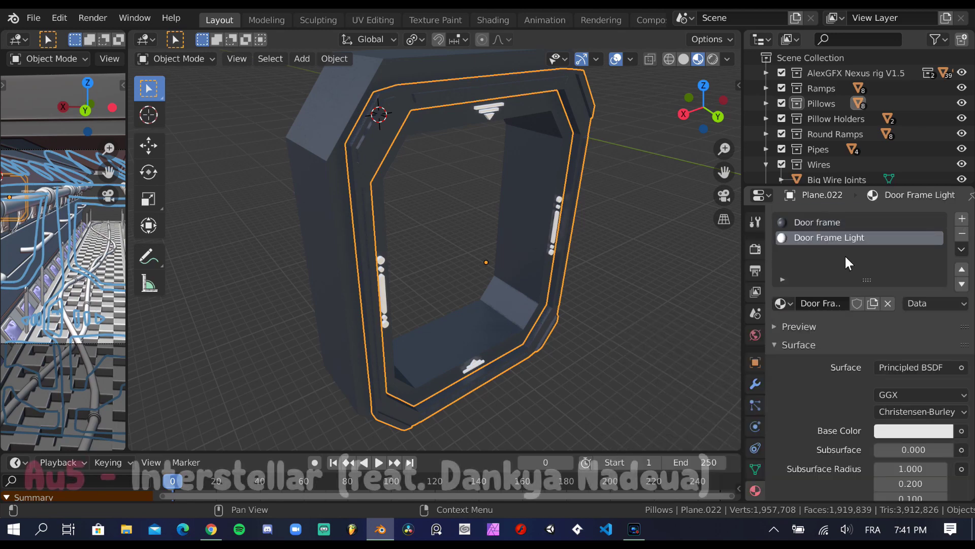
pyautogui.hotkey('ctrl', 'z')
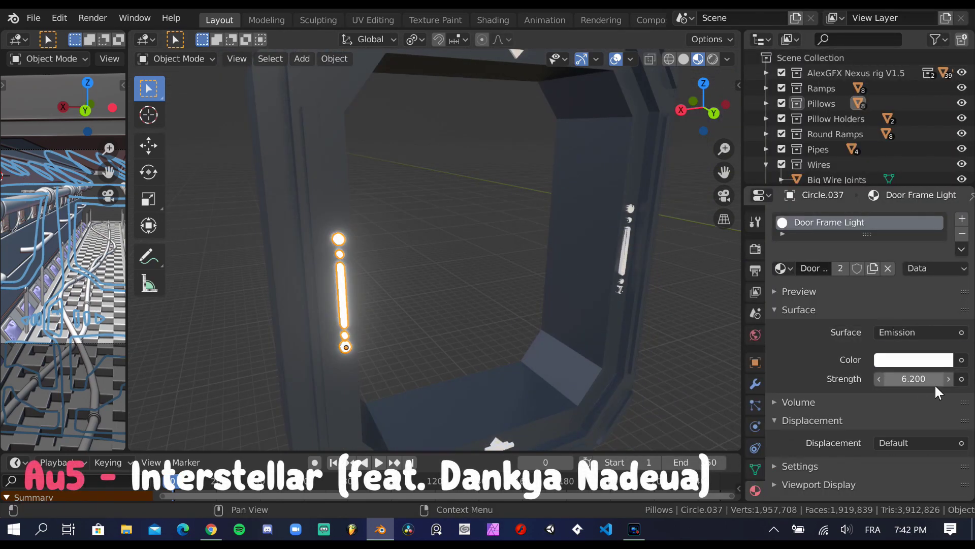
# Assign the emissive Door Frame Light material to the trim's selected face loops.
pyautogui.hotkey('ctrl', 'z')
pyautogui.hotkey('ctrl', 'z')
pyautogui.hotkey('ctrl', 'z')
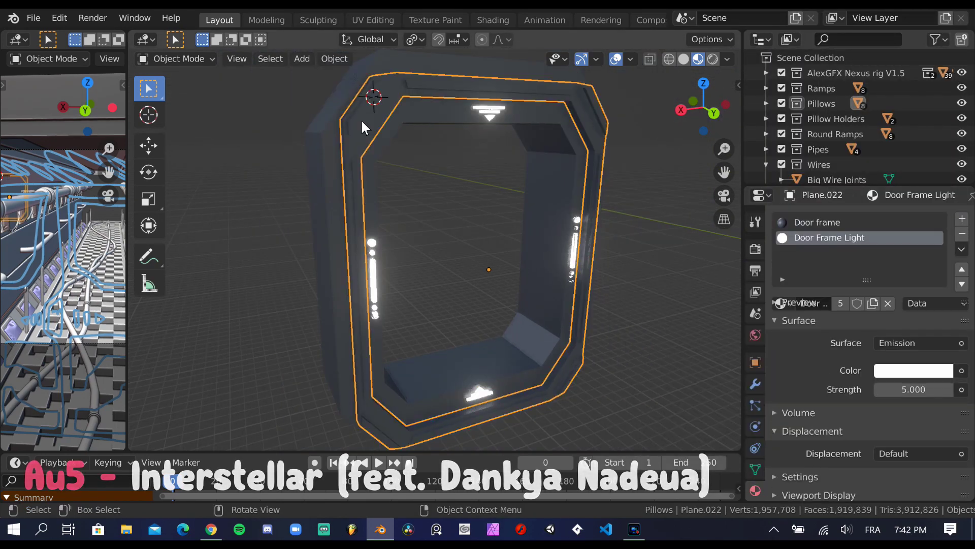
pyautogui.hotkey('ctrl', 'z')
pyautogui.hotkey('ctrl', 'z')
pyautogui.hotkey('ctrl', 's')
pyautogui.moveTo(479, 235)
pyautogui.mouseDown(button='middle')
pyautogui.moveTo(426, 317)
pyautogui.moveTo(444, 180)
pyautogui.mouseUp(button='middle')
pyautogui.keyDown('alt'); pyautogui.keyDown('shift'); pyautogui.click(486, 93); pyautogui.keyUp('shift'); pyautogui.keyUp('alt')
pyautogui.moveTo(486, 94)
pyautogui.mouseDown(button='middle')
pyautogui.moveTo(373, 138)
pyautogui.moveTo(325, 343)
pyautogui.moveTo(303, 382)
pyautogui.moveTo(562, 381)
pyautogui.moveTo(471, 431)
pyautogui.moveTo(514, 322)
pyautogui.moveTo(547, 280)
pyautogui.moveTo(419, 252)
pyautogui.moveTo(614, 293)
pyautogui.moveTo(352, 266)
pyautogui.moveTo(325, 317)
pyautogui.moveTo(471, 303)
pyautogui.moveTo(396, 164)
pyautogui.moveTo(597, 289)
pyautogui.moveTo(564, 187)
pyautogui.moveTo(539, 214)
pyautogui.mouseUp(button='middle')
pyautogui.keyDown('alt'); pyautogui.keyDown('shift'); pyautogui.click(372, 139); pyautogui.keyUp('shift'); pyautogui.keyUp('alt')
pyautogui.keyDown('alt'); pyautogui.keyDown('shift'); pyautogui.click(303, 382); pyautogui.keyUp('shift'); pyautogui.keyUp('alt')
pyautogui.keyDown('alt'); pyautogui.keyDown('shift'); pyautogui.click(471, 431); pyautogui.keyUp('shift'); pyautogui.keyUp('alt')
pyautogui.keyDown('alt'); pyautogui.keyDown('shift'); pyautogui.click(614, 293); pyautogui.keyUp('shift'); pyautogui.keyUp('alt')
pyautogui.keyDown('alt'); pyautogui.keyDown('shift'); pyautogui.click(597, 289); pyautogui.keyUp('shift'); pyautogui.keyUp('alt')
pyautogui.click(829, 237)
pyautogui.click(804, 303)
pyautogui.press('Tab')
# Duplicate the light inserts and rotate the copies 180°.
pyautogui.moveTo(642, 163)
pyautogui.mouseDown(button='middle')
pyautogui.moveTo(557, 230)
pyautogui.moveTo(419, 221)
pyautogui.mouseUp(button='middle')
pyautogui.press('z')
pyautogui.moveTo(384, 178); pyautogui.dragTo(404, 180, button='middle')
pyautogui.click(580, 234)
pyautogui.keyDown('shift'); pyautogui.click(544, 351); pyautogui.keyUp('shift')
pyautogui.hotkey('shift', 'd')
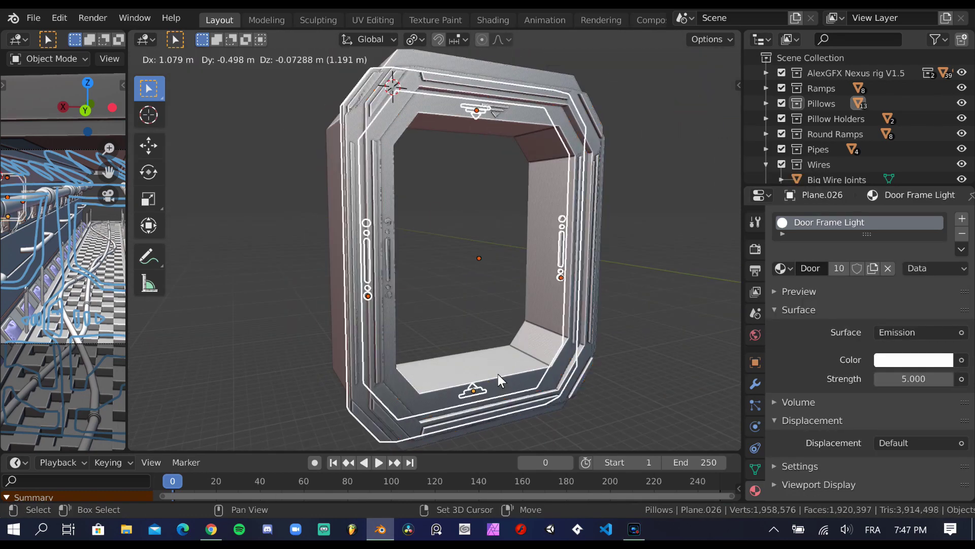
pyautogui.press('Escape')
pyautogui.press('r')
pyautogui.press('r')
pyautogui.write('180')
pyautogui.press('Return')
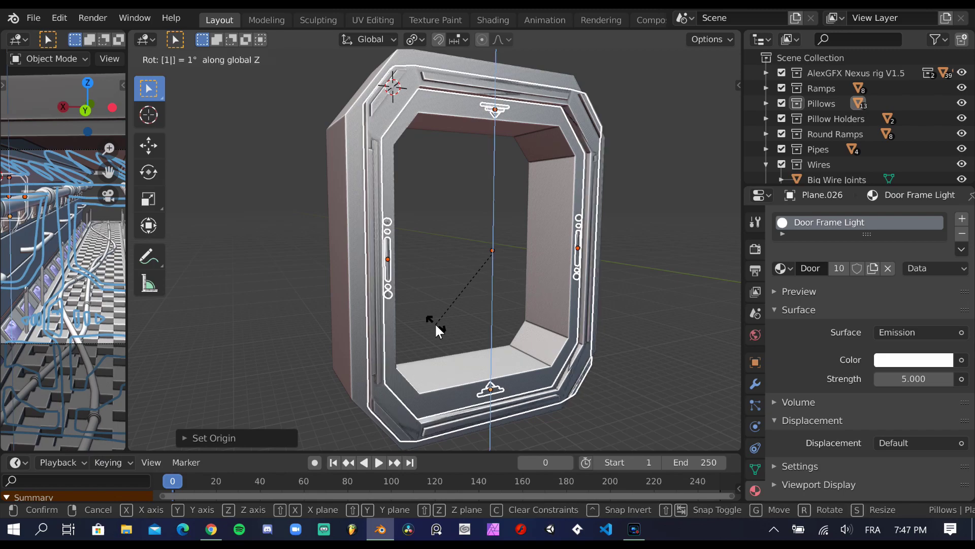
# Move the copied inserts along Y onto the back of the frame.
pyautogui.press('KP_3')
pyautogui.press('g')
pyautogui.press('y')
pyautogui.click(559, 249)
pyautogui.press('g')
pyautogui.press('y')
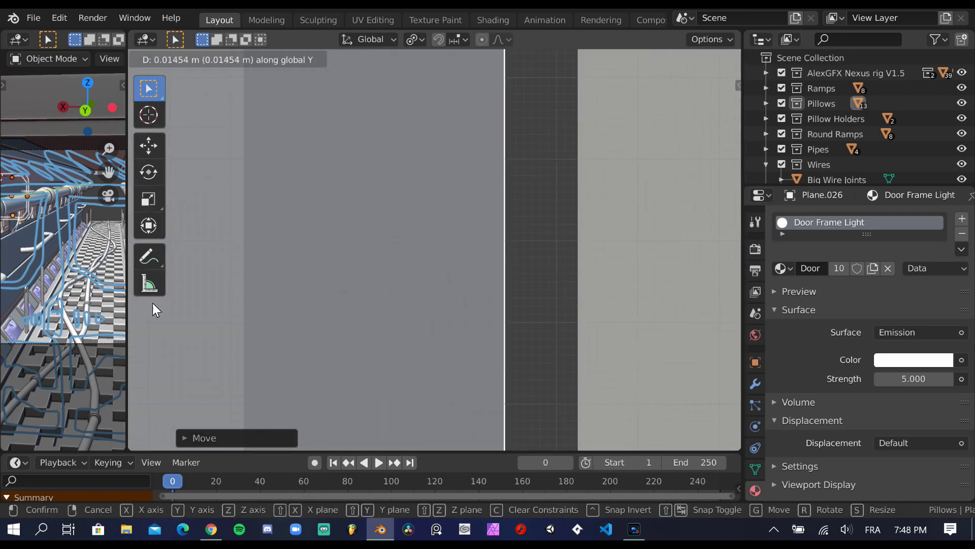
pyautogui.click(537, 215)
pyautogui.moveTo(538, 215)
pyautogui.mouseDown(button='middle')
pyautogui.moveTo(551, 213)
pyautogui.moveTo(572, 252)
pyautogui.moveTo(385, 283)
pyautogui.moveTo(412, 255)
pyautogui.moveTo(392, 252)
pyautogui.moveTo(426, 329)
pyautogui.moveTo(613, 142)
pyautogui.mouseUp(button='middle')
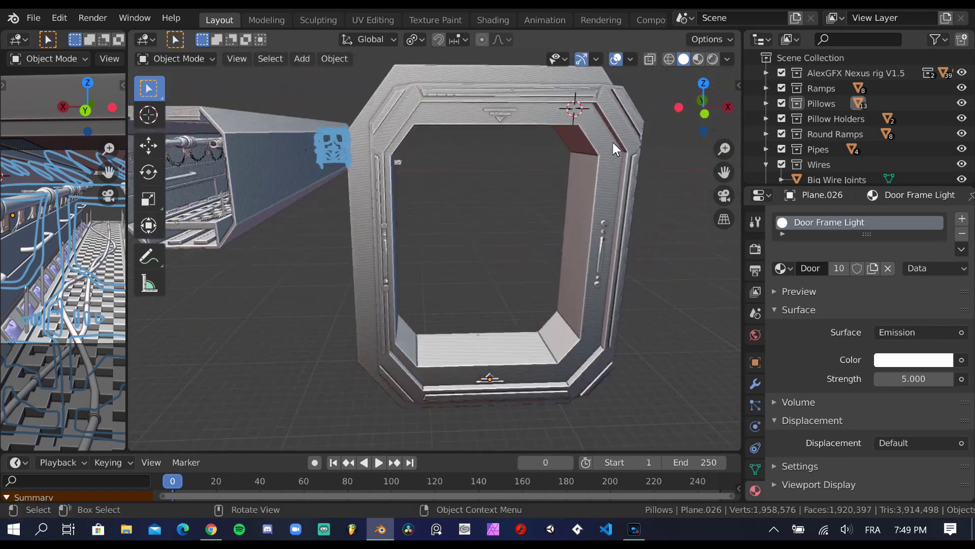
# Duplicate the frame and rotate the copy 18° around the Z axis.
pyautogui.moveTo(528, 175); pyautogui.dragTo(273, 260, button='middle')
pyautogui.click(273, 259)
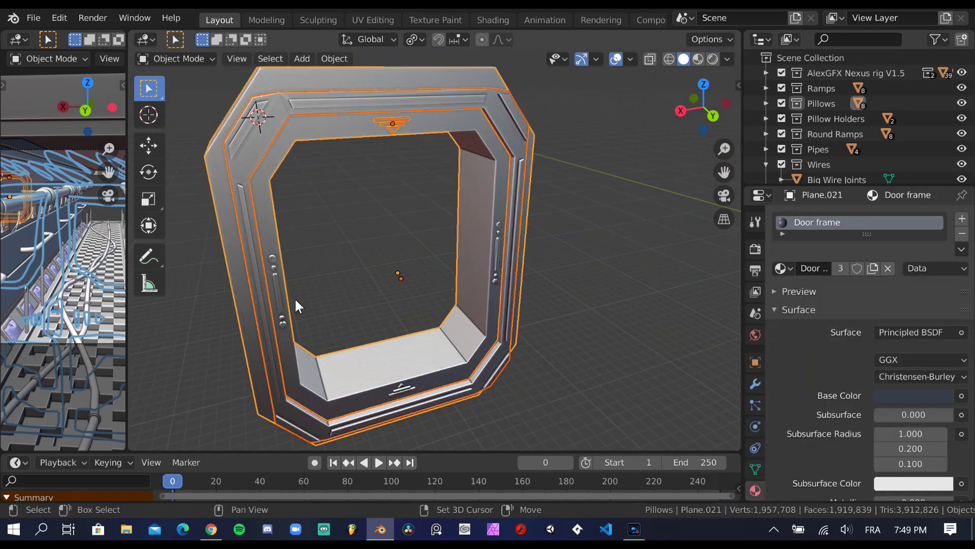
pyautogui.click(402, 386)
pyautogui.moveTo(403, 293); pyautogui.dragTo(407, 214, button='middle')
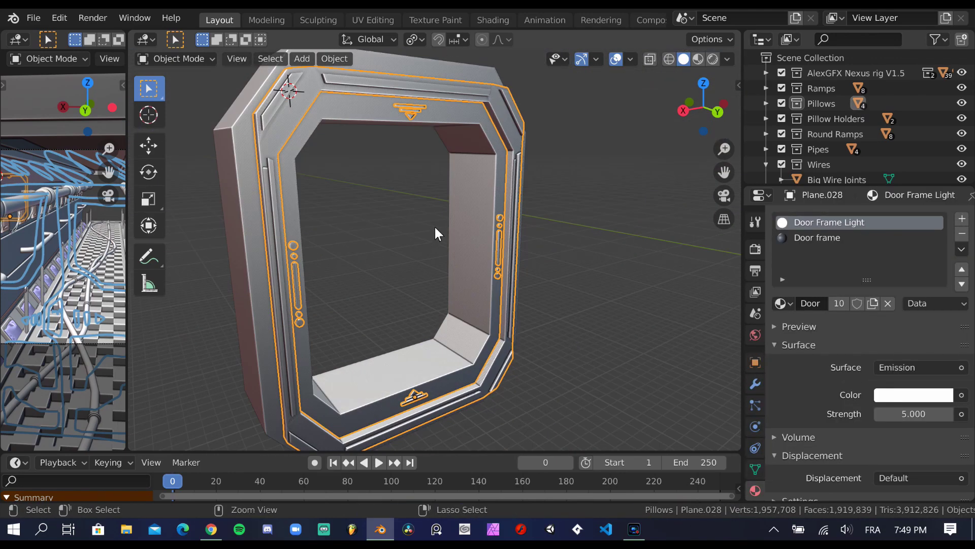
pyautogui.rightClick(434, 226)
pyautogui.click(528, 274)
pyautogui.hotkey('shift', 'd')
pyautogui.press('r')
pyautogui.press('z')
pyautogui.press('1')
pyautogui.press('8')
pyautogui.press('Return')
# Move the copied frame along Y into place, save, and preview the glow from the front.
pyautogui.press('KP_3')
pyautogui.press('g')
pyautogui.press('y')
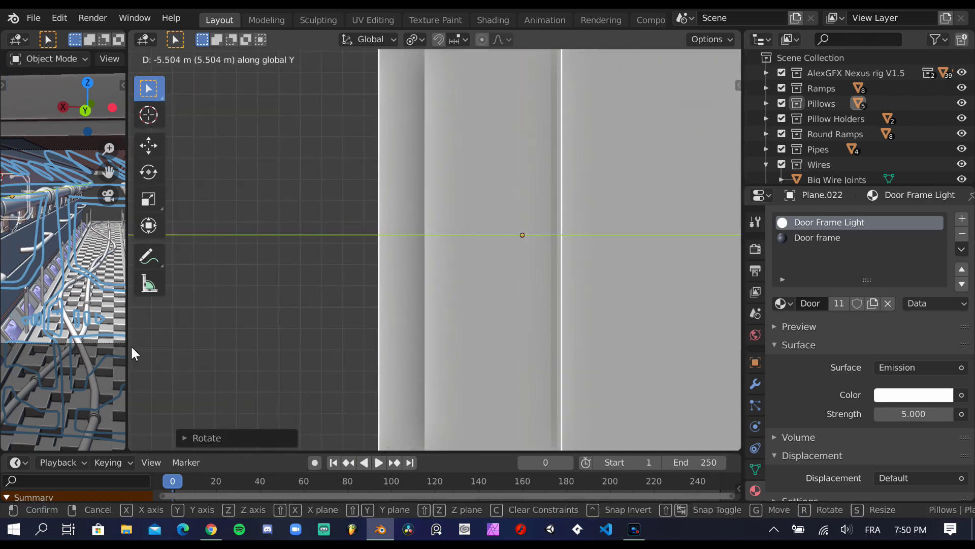
pyautogui.click(550, 239)
pyautogui.moveTo(393, 232)
pyautogui.mouseDown(button='middle')
pyautogui.moveTo(585, 205)
pyautogui.moveTo(482, 249)
pyautogui.moveTo(558, 152)
pyautogui.mouseUp(button='middle')
pyautogui.hotkey('ctrl', 's')
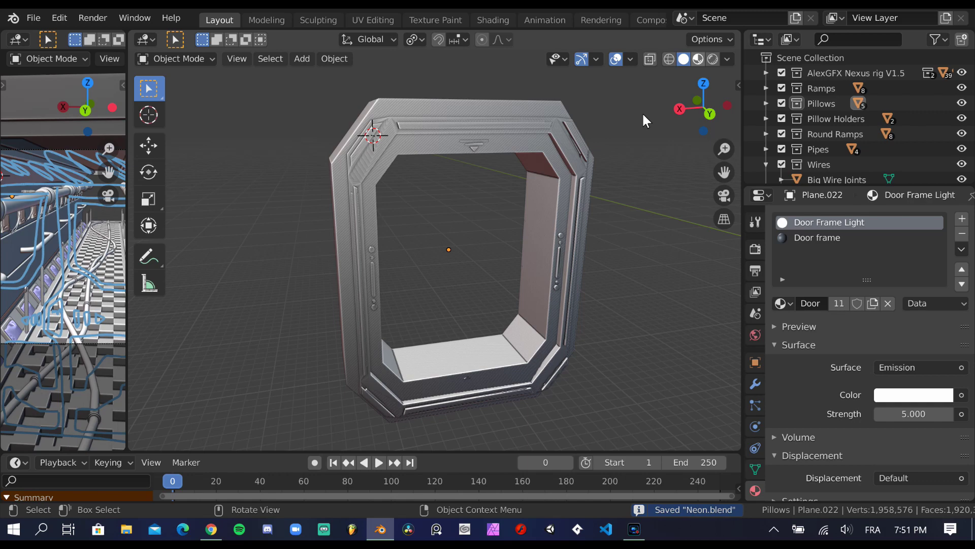
pyautogui.press('z')
pyautogui.moveTo(399, 280); pyautogui.dragTo(568, 278, button='middle')
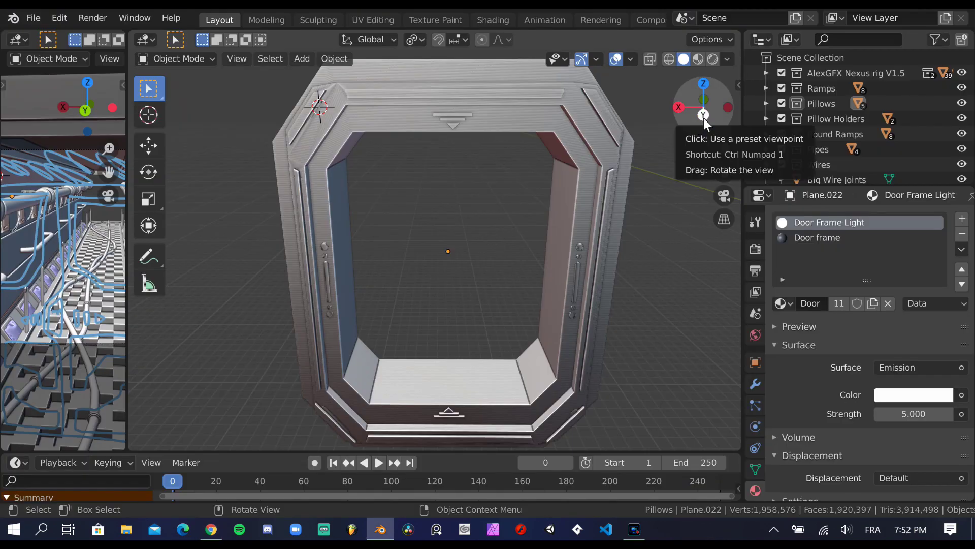
pyautogui.click(704, 115)
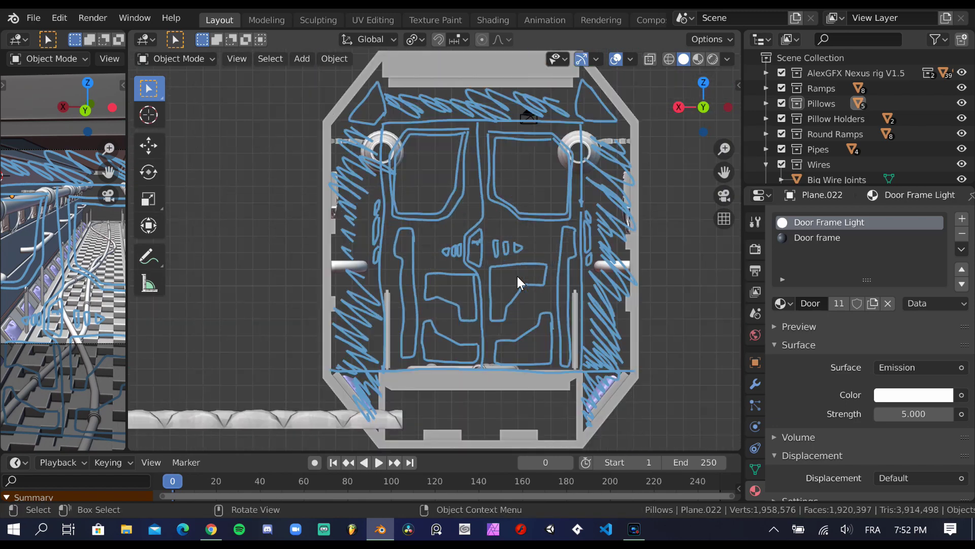
# Slide the outer door frame along X over the sketched doorway.
pyautogui.scroll(2, 518, 254)
pyautogui.scroll(1, 475, 213)
pyautogui.scroll(-1, 472, 224)
pyautogui.scroll(-4, 508, 231)
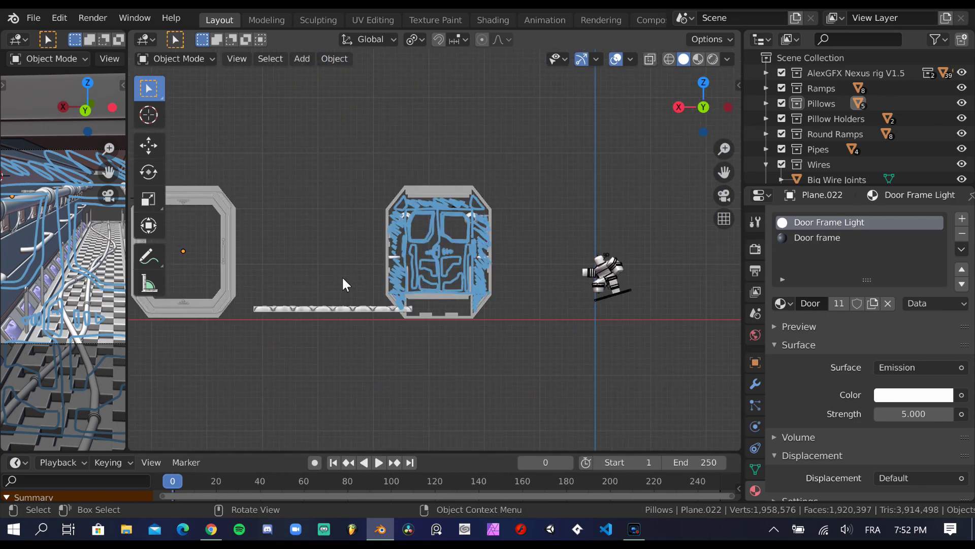
pyautogui.click(192, 203)
pyautogui.scroll(5, 586, 305)
pyautogui.scroll(-3, 585, 306)
pyautogui.press('g')
pyautogui.press('x')
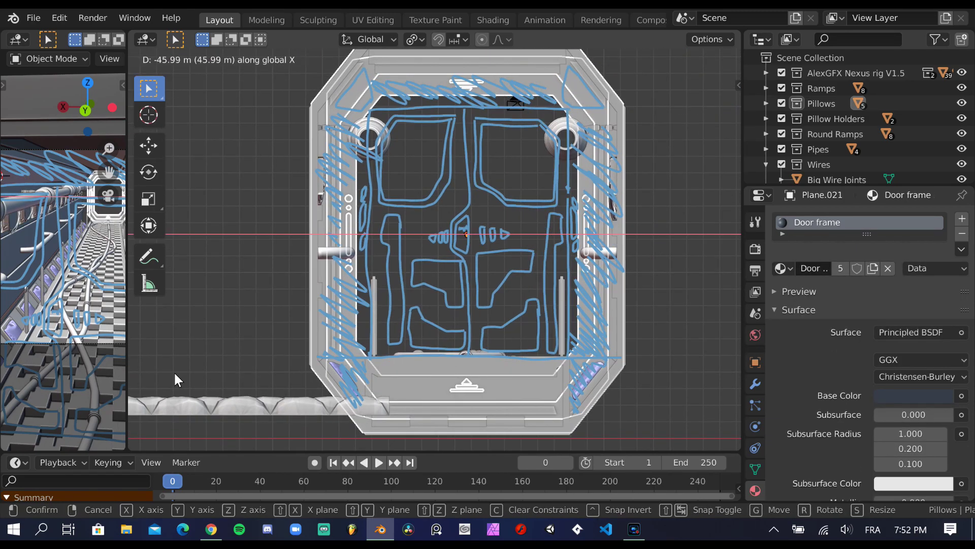
pyautogui.click(285, 260)
# Set the frame's depth in the corridor along Y and save the file.
pyautogui.press('KP_3')
pyautogui.press('g')
pyautogui.click(620, 281)
pyautogui.moveTo(620, 280)
pyautogui.mouseDown(button='middle')
pyautogui.moveTo(294, 288)
pyautogui.moveTo(488, 267)
pyautogui.moveTo(530, 192)
pyautogui.moveTo(466, 198)
pyautogui.moveTo(493, 211)
pyautogui.mouseUp(button='middle')
pyautogui.press('g')
pyautogui.press('y')
pyautogui.click(446, 367)
pyautogui.moveTo(446, 367)
pyautogui.mouseDown(button='middle')
pyautogui.moveTo(496, 275)
pyautogui.moveTo(494, 240)
pyautogui.moveTo(405, 228)
pyautogui.moveTo(522, 172)
pyautogui.moveTo(526, 226)
pyautogui.moveTo(509, 252)
pyautogui.moveTo(516, 154)
pyautogui.mouseUp(button='middle')
pyautogui.hotkey('ctrl', 's')
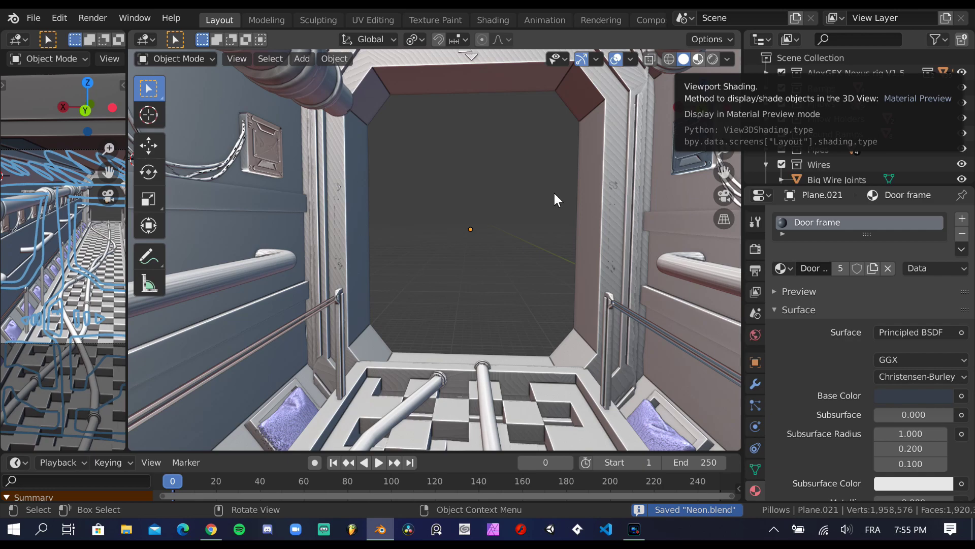
# Preview the lit corridor in Material Preview, then Rendered shading.
pyautogui.press('z')
pyautogui.press('2')
pyautogui.moveTo(477, 229)
pyautogui.mouseDown(button='middle')
pyautogui.moveTo(439, 170)
pyautogui.moveTo(494, 209)
pyautogui.mouseUp(button='middle')
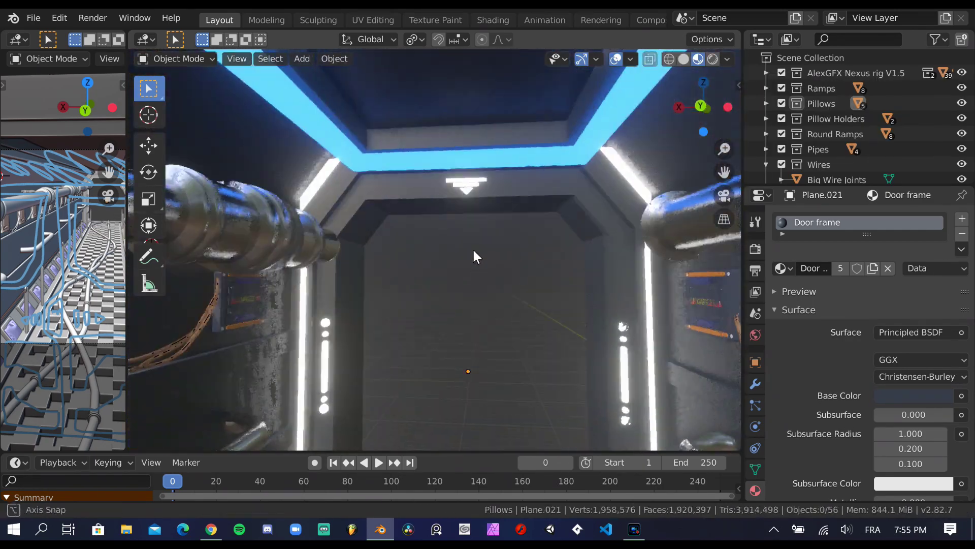
pyautogui.moveTo(472, 256); pyautogui.dragTo(491, 258, button='middle')
pyautogui.press('z')
pyautogui.press('8')
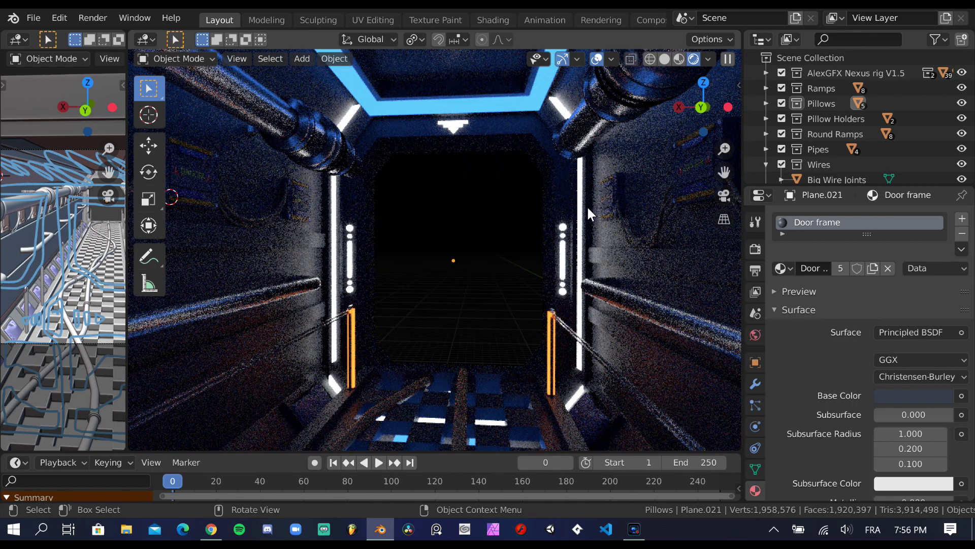
# Render a viewport image, then return to solid shading, save, and face the door front-on.
pyautogui.click(236, 59)
pyautogui.click(265, 331)
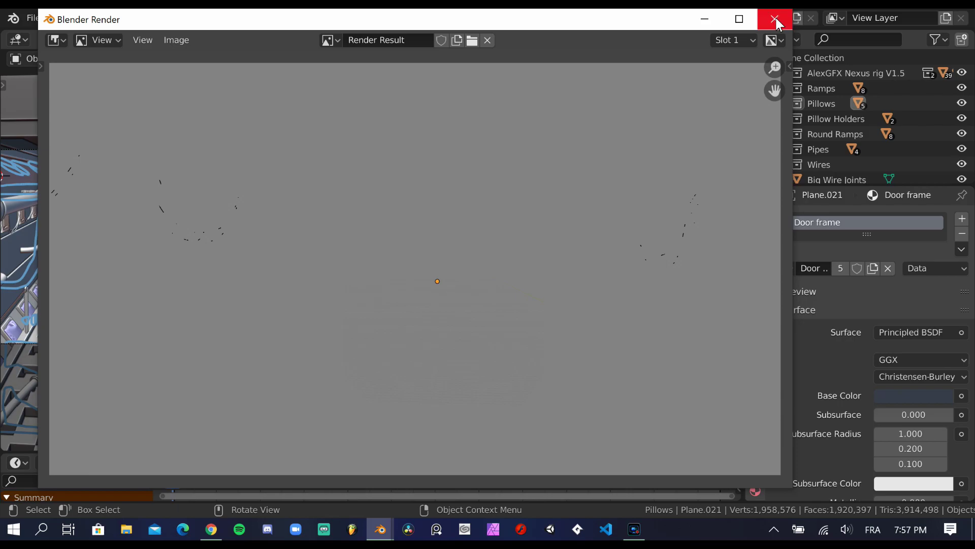
pyautogui.click(776, 19)
pyautogui.press('z')
pyautogui.hotkey('ctrl', 's')
pyautogui.click(705, 108)
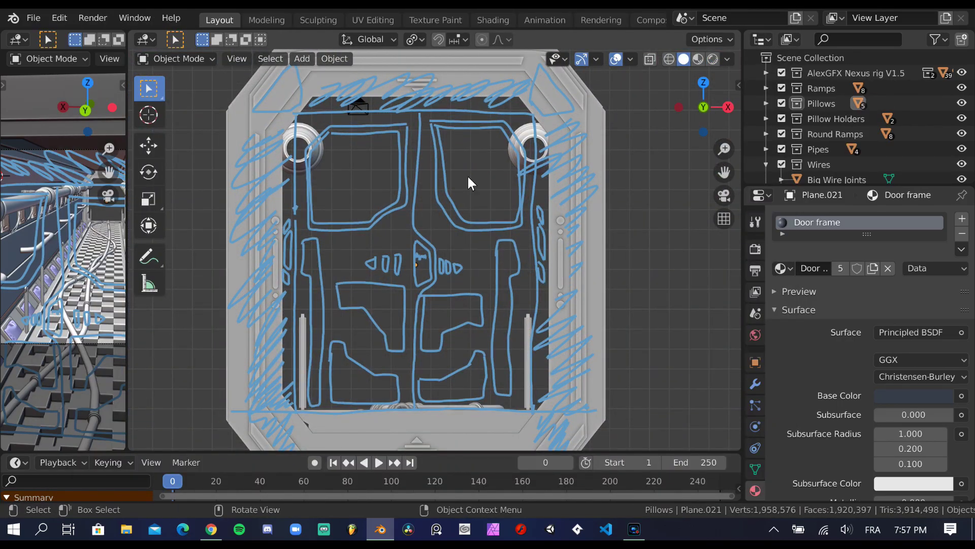
pyautogui.moveTo(467, 175); pyautogui.dragTo(696, 113, button='middle')
pyautogui.click(704, 108)
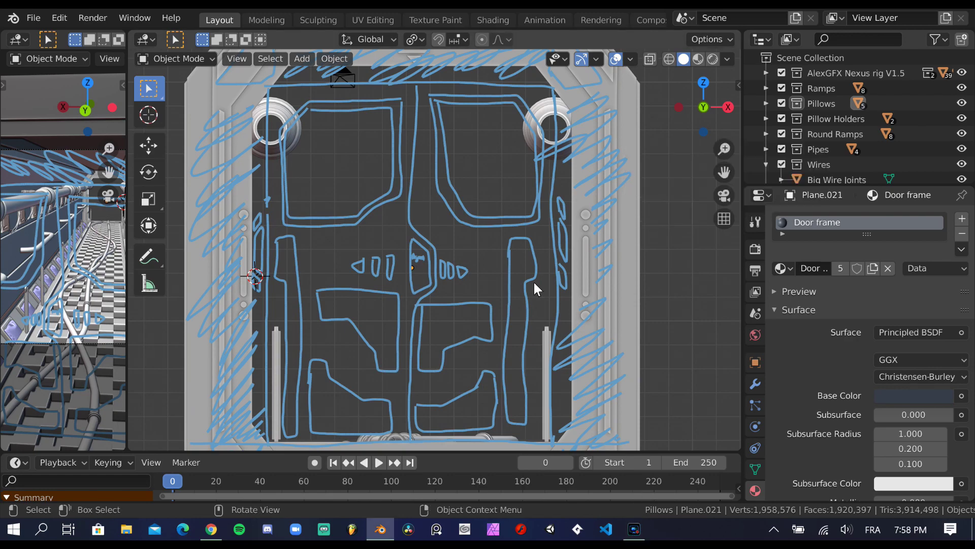
# Add a plane, then move and scale it along X and Z to fill the door frame.
pyautogui.hotkey('shift', 'a')
pyautogui.click(661, 224)
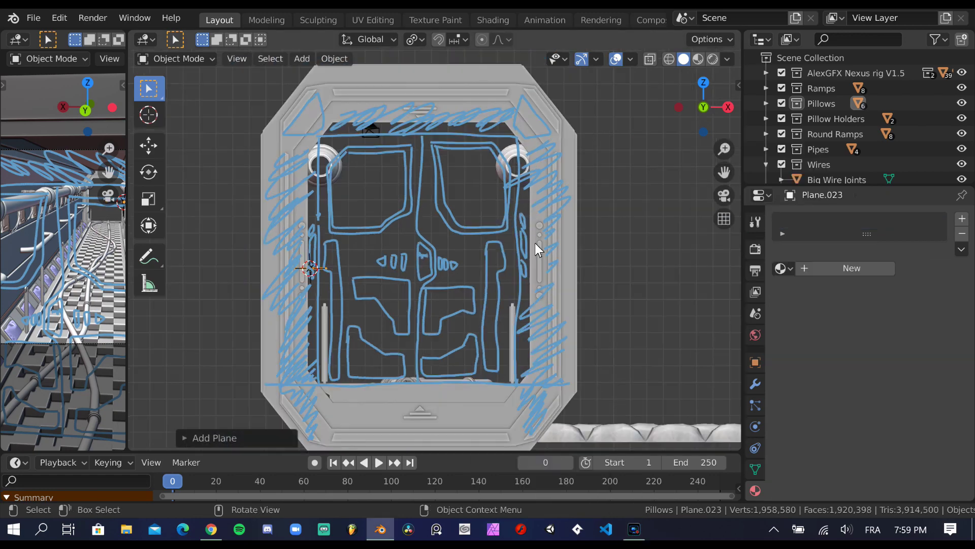
pyautogui.press('g')
pyautogui.click(507, 322)
pyautogui.press('s')
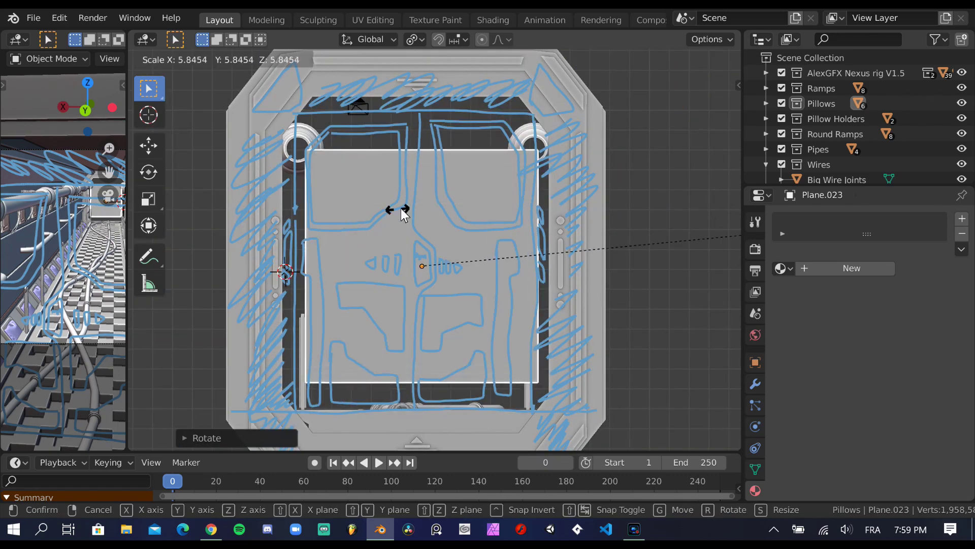
pyautogui.click(594, 263)
pyautogui.press('g')
pyautogui.press('x')
pyautogui.click(587, 268)
pyautogui.scroll(3, 559, 310)
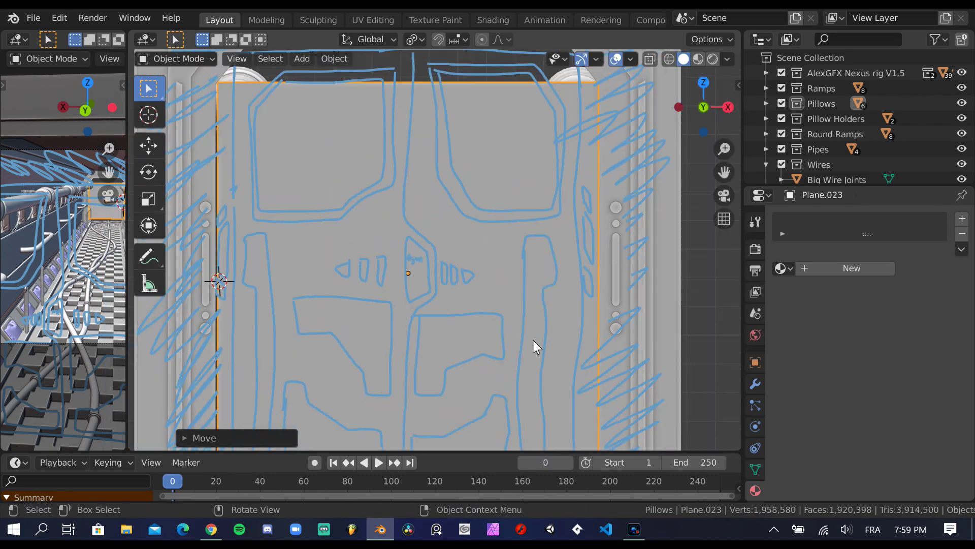
pyautogui.scroll(-4, 523, 330)
pyautogui.press('s')
pyautogui.press('z')
pyautogui.click(523, 295)
# Bevel the plane's corner vertices into an octagonal panel, then select the old pad plane.
pyautogui.press('Tab')
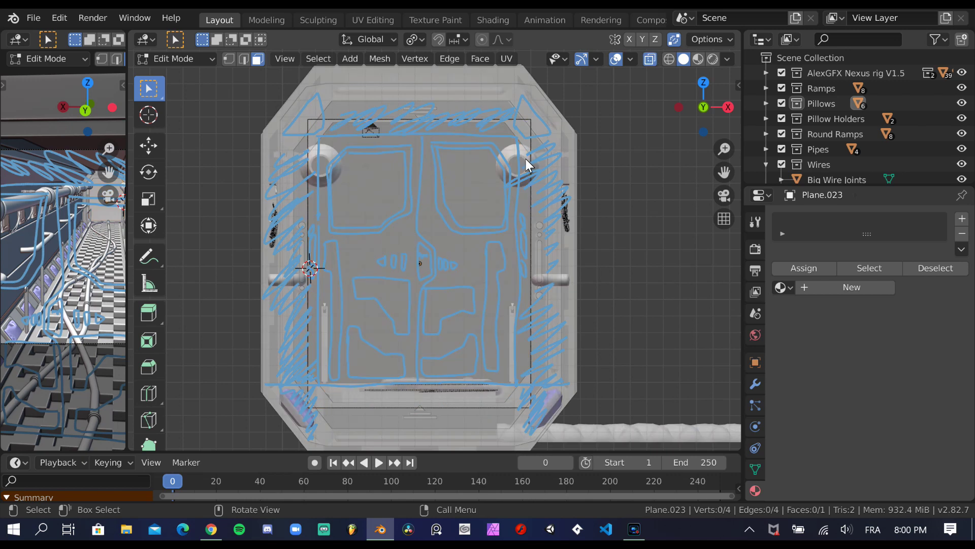
pyautogui.hotkey('ctrl', 'shift', 'b')
pyautogui.click(673, 399)
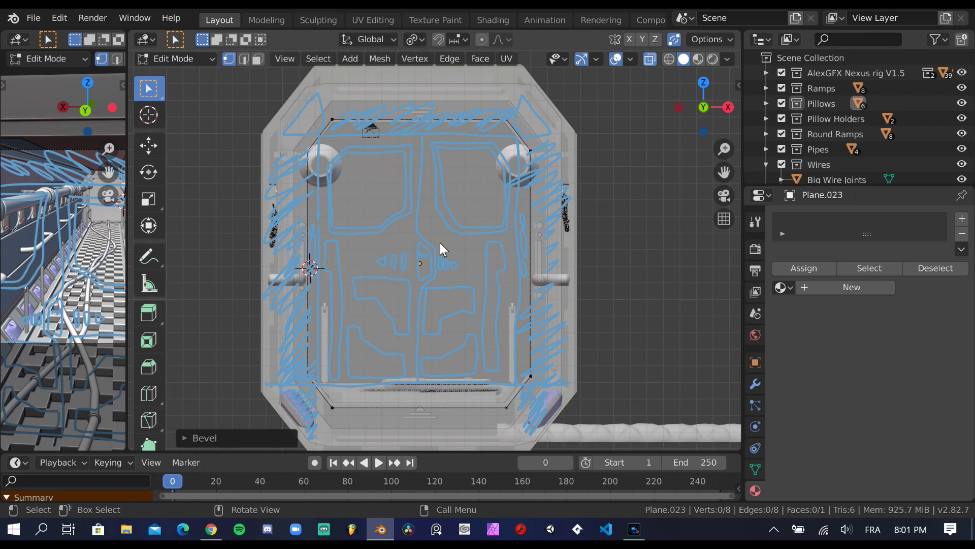
pyautogui.press('Tab')
pyautogui.scroll(-3, 440, 243)
pyautogui.keyDown('shift'); pyautogui.moveTo(598, 300); pyautogui.dragTo(424, 323, button='middle'); pyautogui.keyUp('shift')
pyautogui.click(803, 149)
pyautogui.scroll(-3, 833, 120)
# Move the old pad plane into a new 'Archive' collection and exclude it from the scene.
pyautogui.press('m')
pyautogui.click(505, 397)
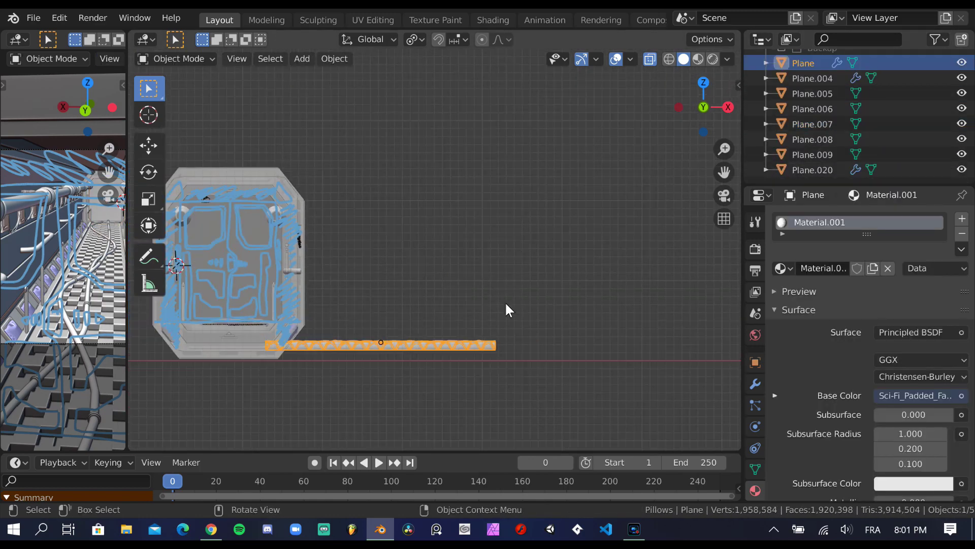
pyautogui.write('Archive')
pyautogui.press('Return')
pyautogui.click(782, 133)
pyautogui.scroll(3, 621, 62)
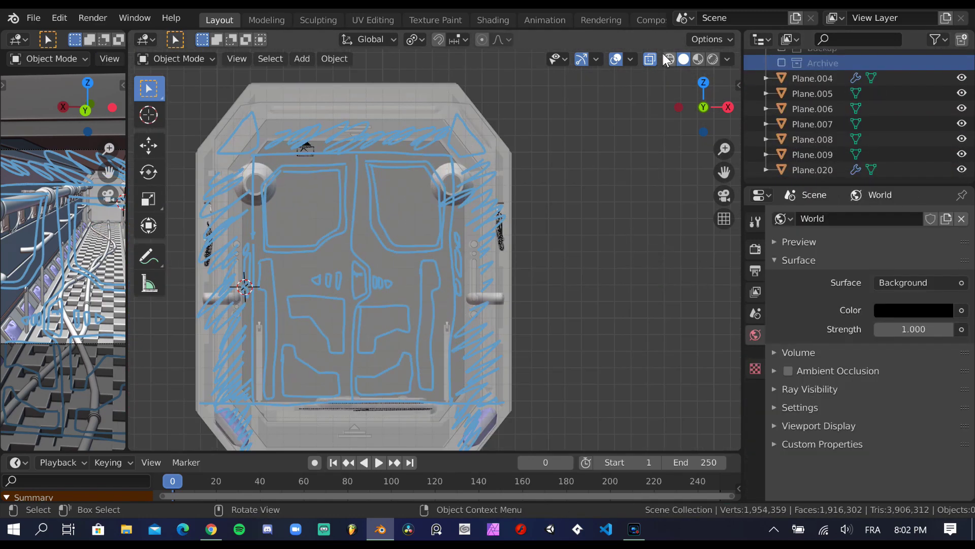
pyautogui.scroll(-4, 338, 265)
# Move the door plane Plane.023 aside next to the frame and enter its Edit Mode.
pyautogui.moveTo(338, 265); pyautogui.dragTo(516, 238)
pyautogui.hotkey('ctrl', 's')
pyautogui.scroll(2, 399, 207)
pyautogui.press('Tab')
pyautogui.keyDown('shift'); pyautogui.moveTo(399, 207); pyautogui.dragTo(480, 191, button='middle'); pyautogui.keyUp('shift')
pyautogui.scroll(-1, 492, 208)
# Subdivide every edge of the door plane.
pyautogui.press('2')
pyautogui.click(454, 161)
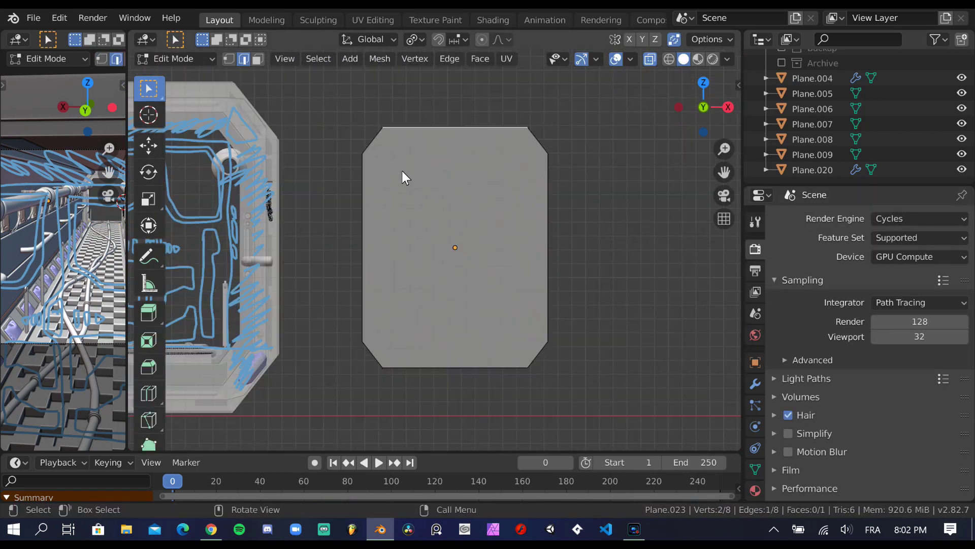
pyautogui.scroll(1, 510, 230)
pyautogui.rightClick(521, 88)
pyautogui.press('a')
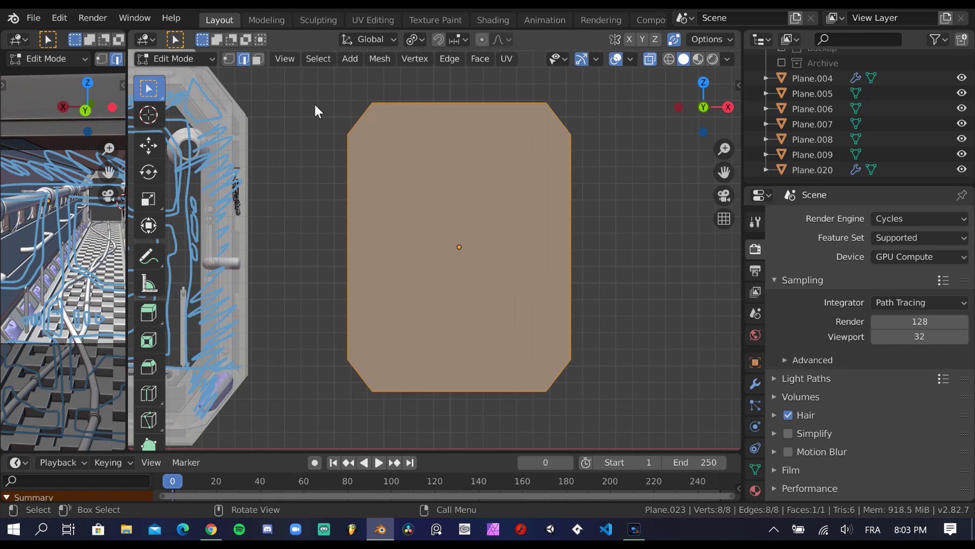
pyautogui.rightClick(513, 89)
pyautogui.click(513, 90)
# Connect the top and bottom midpoints with a vertical edge.
pyautogui.hotkey('ctrl', 'r')
pyautogui.press('Escape')
pyautogui.press('1')
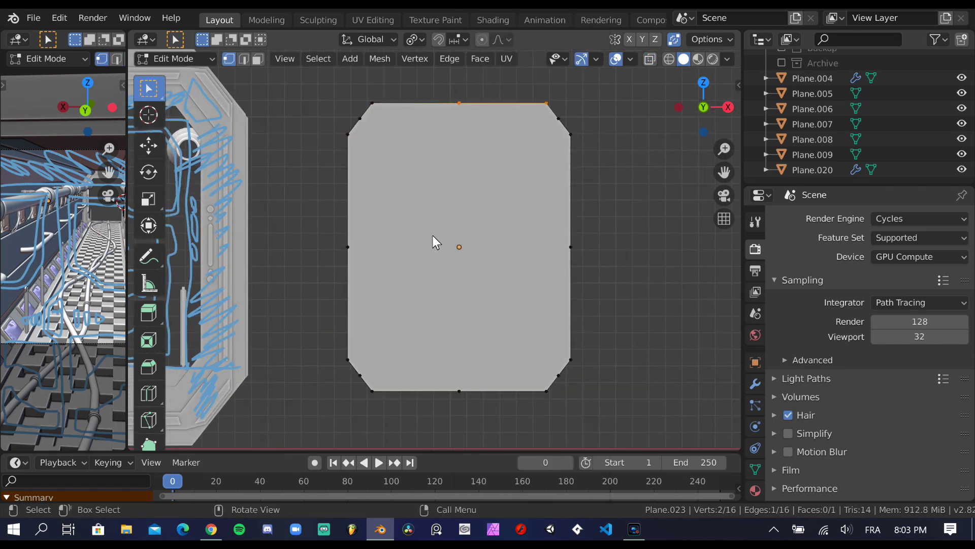
pyautogui.rightClick(518, 390)
pyautogui.click(502, 241)
pyautogui.rightClick(471, 322)
pyautogui.rightClick(514, 334)
# Subdivide the new middle vertical edge into several segments.
pyautogui.click(460, 201)
pyautogui.rightClick(461, 200)
pyautogui.click(458, 214)
pyautogui.rightClick(478, 252)
pyautogui.click(470, 282)
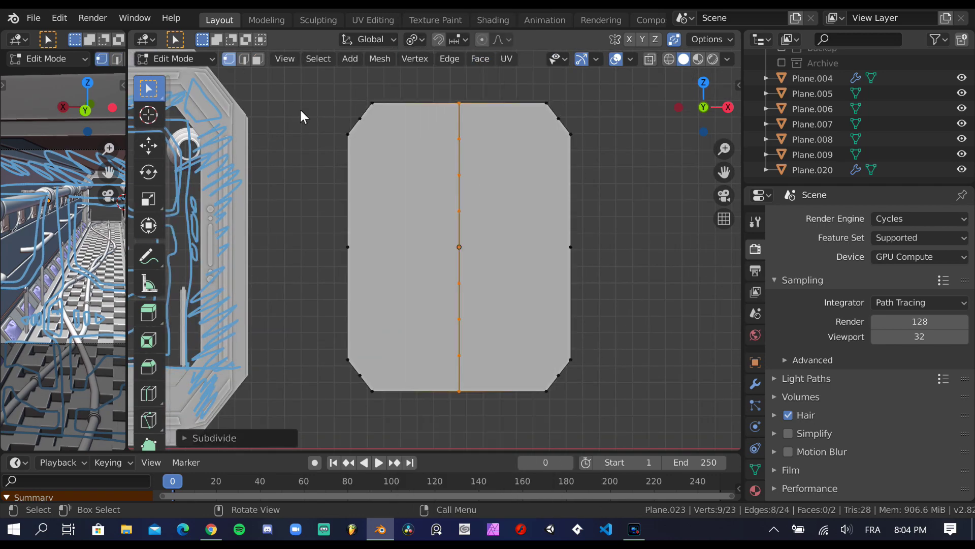
pyautogui.scroll(1, 299, 107)
pyautogui.scroll(4, 478, 274)
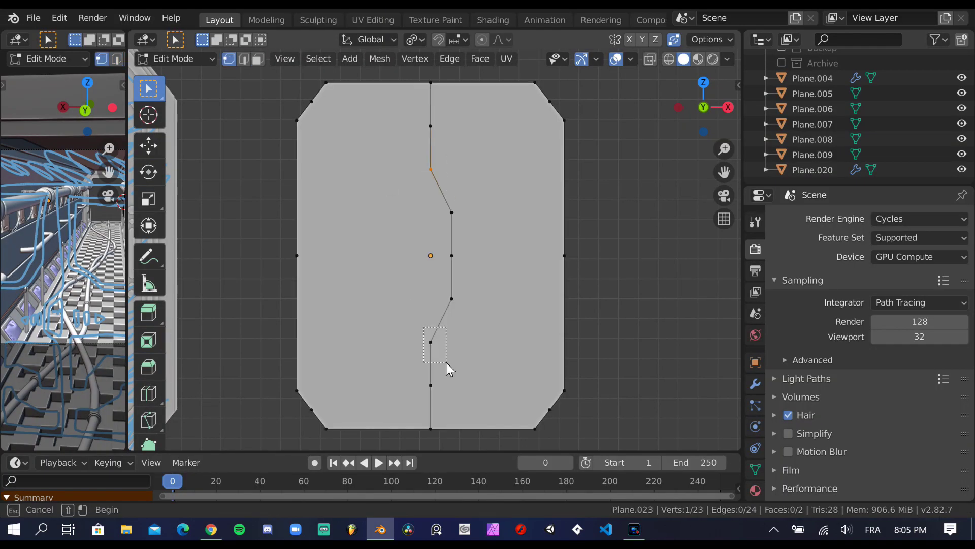
# Shift the middle kink vertices along Z to form the stepped seam, then save Neon.blend.
pyautogui.keyDown('shift'); pyautogui.moveTo(447, 362); pyautogui.dragTo(450, 361); pyautogui.keyUp('shift')
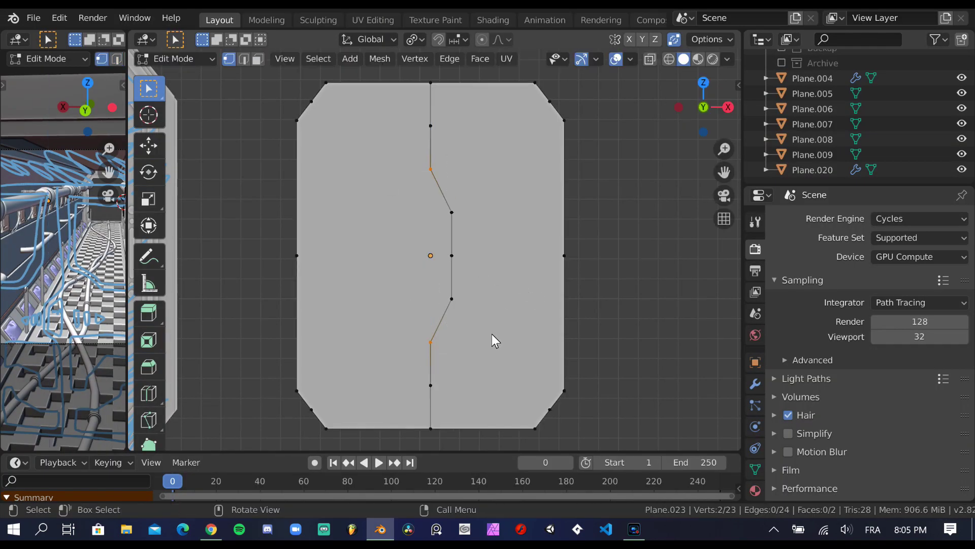
pyautogui.press('s')
pyautogui.press('z')
pyautogui.click(604, 289)
pyautogui.hotkey('ctrl', 's')
pyautogui.scroll(-1, 603, 289)
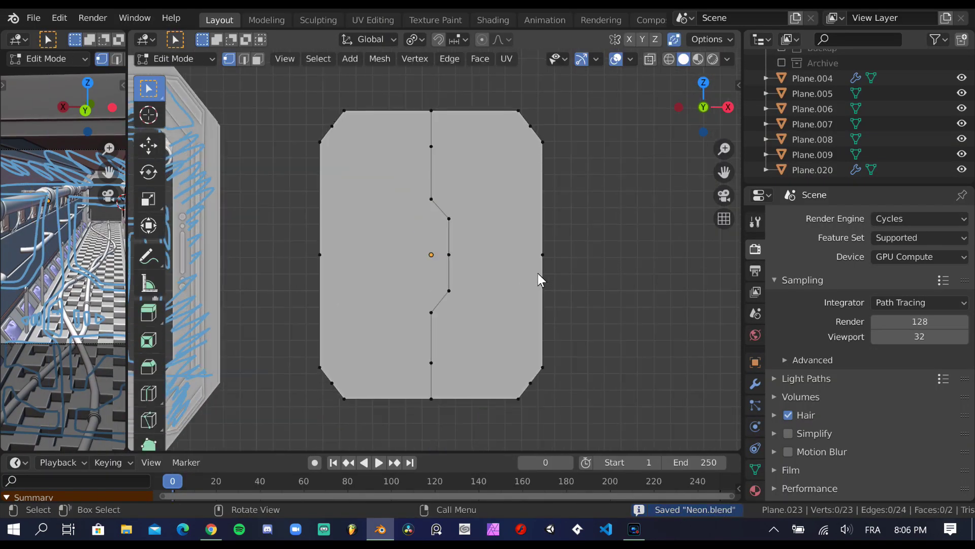
# Separate the selected door half into its own object.
pyautogui.press('p')
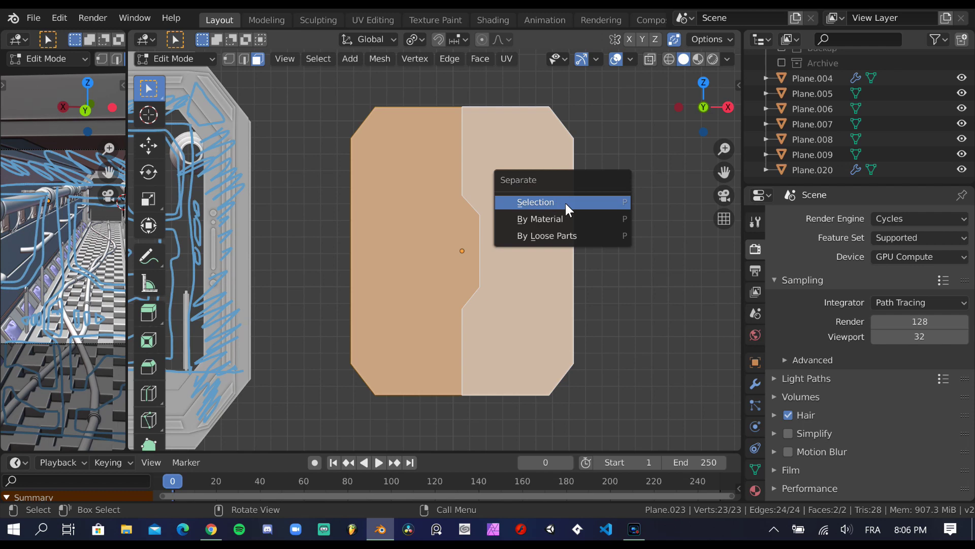
pyautogui.click(565, 201)
pyautogui.press('Tab')
pyautogui.press('Tab')
pyautogui.scroll(-1, 439, 185)
pyautogui.press('Tab')
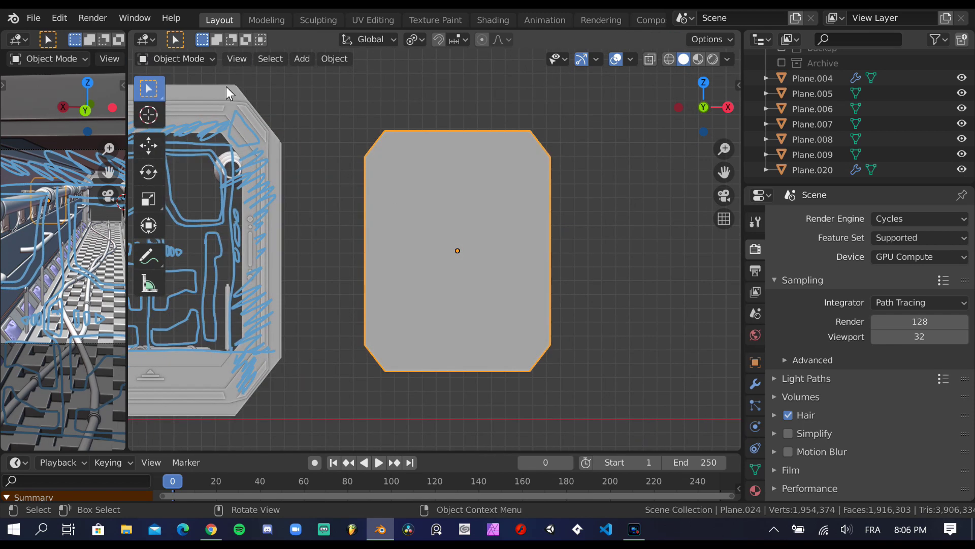
pyautogui.press('Tab')
pyautogui.press('Tab')
pyautogui.click(508, 185)
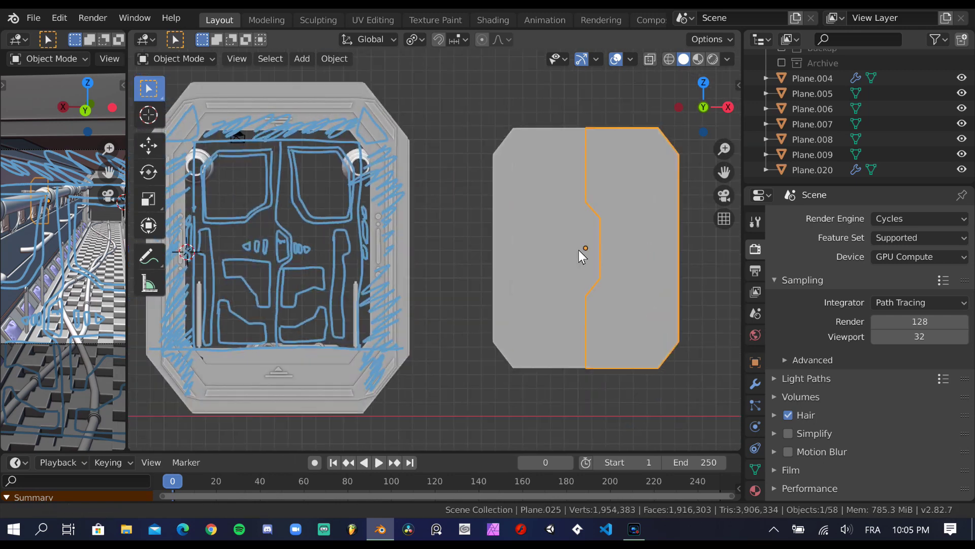
# Add a new mesh plane and frame it in the view.
pyautogui.hotkey('shift', 'a')
pyautogui.click(694, 220)
pyautogui.press('KP_Decimal')
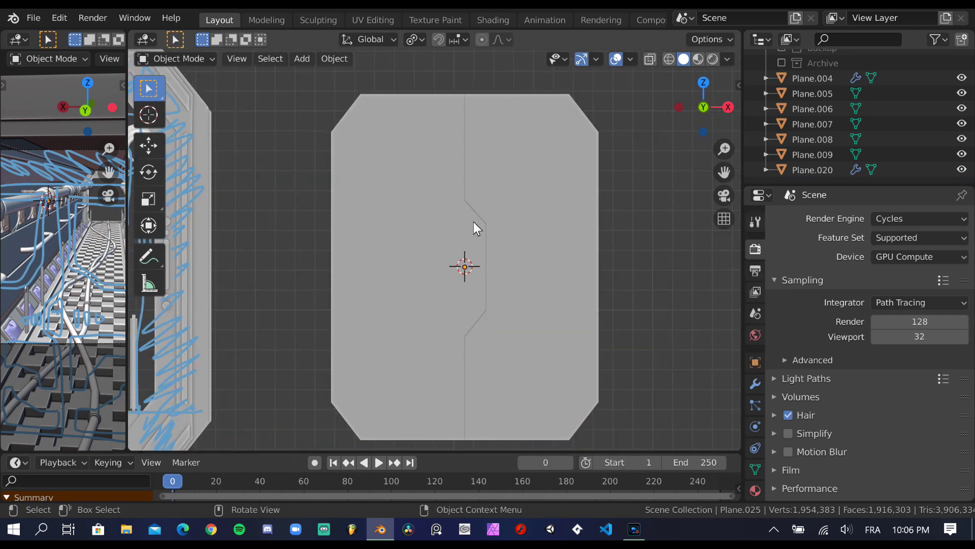
pyautogui.press('Tab')
pyautogui.scroll(5, 426, 299)
pyautogui.scroll(-2, 599, 320)
pyautogui.scroll(-4, 443, 180)
# Select each door-half face and try insetting it, cancelling both insets.
pyautogui.click(442, 180)
pyautogui.press('i')
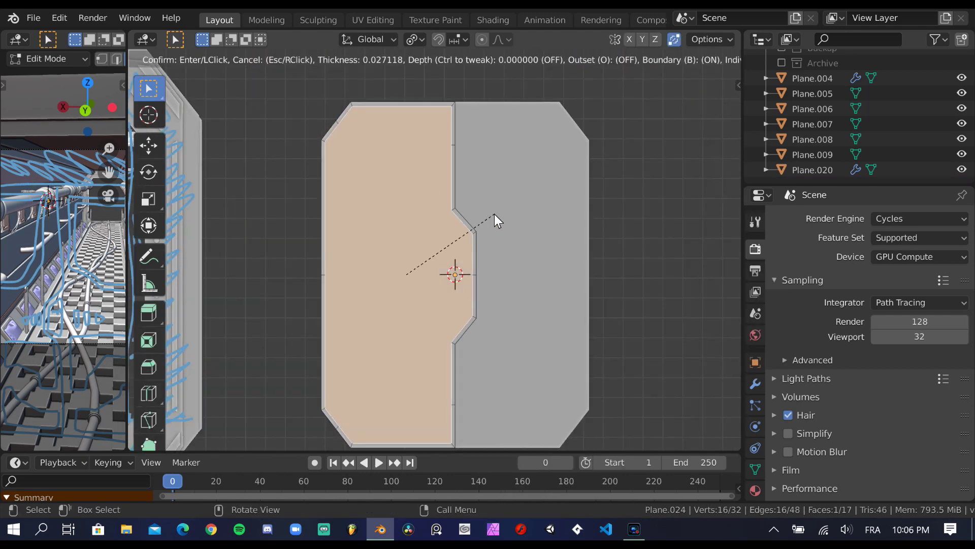
pyautogui.press('Escape')
pyautogui.click(482, 159)
pyautogui.press('i')
pyautogui.press('Escape')
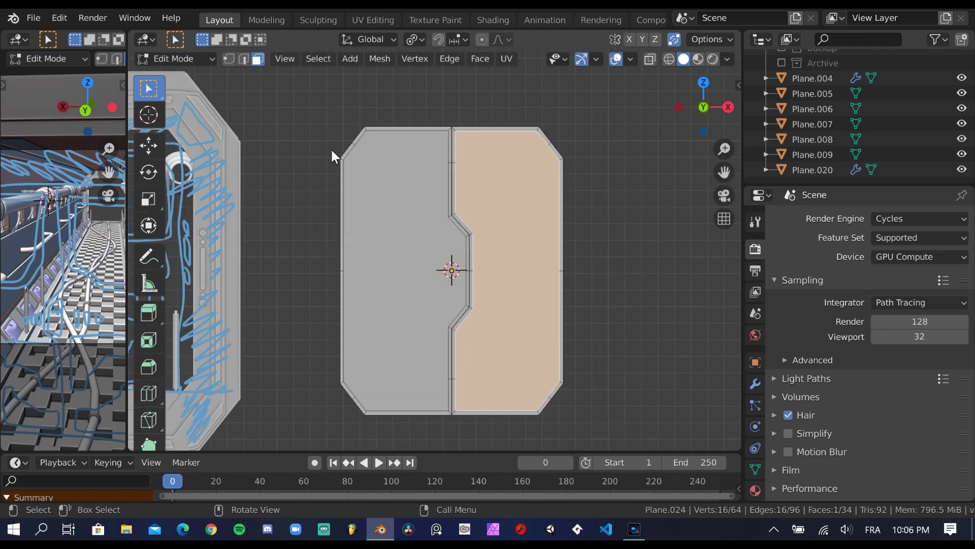
pyautogui.press('Tab')
# Scale the small plane down and place it near the top of the left panel.
pyautogui.press('s')
pyautogui.press('Escape')
pyautogui.scroll(-3, 553, 220)
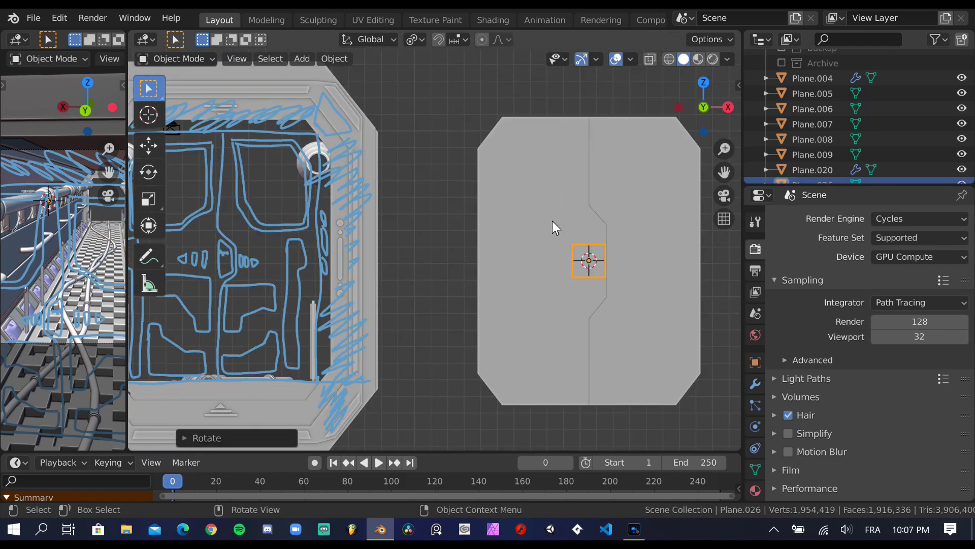
pyautogui.scroll(3, 519, 237)
pyautogui.press('g')
pyautogui.click(492, 180)
pyautogui.press('s')
pyautogui.press('Escape')
pyautogui.scroll(-3, 540, 262)
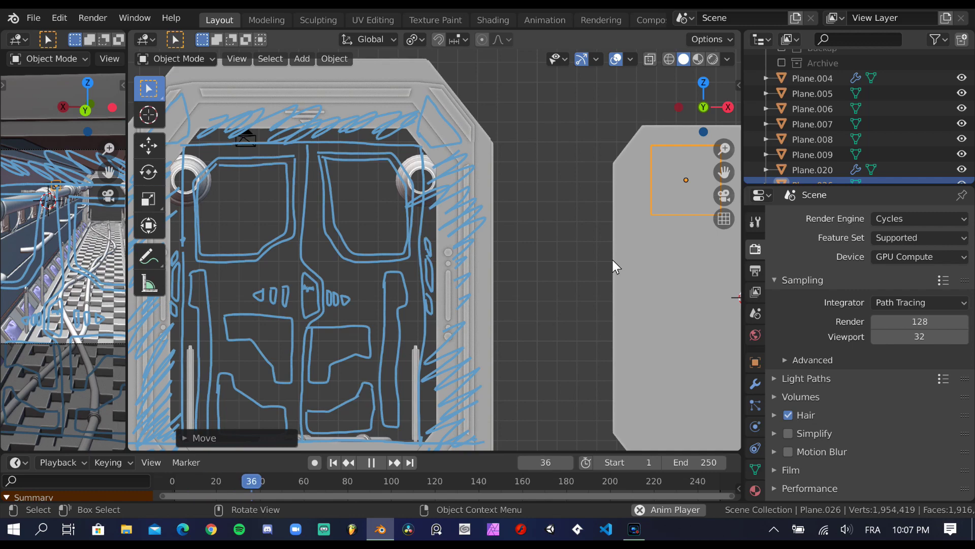
# Chamfer the small plane's corners and inset its face to make a window border.
pyautogui.press('Tab')
pyautogui.scroll(3, 451, 271)
pyautogui.hotkey('ctrl', 'shift', 'b')
pyautogui.click(529, 326)
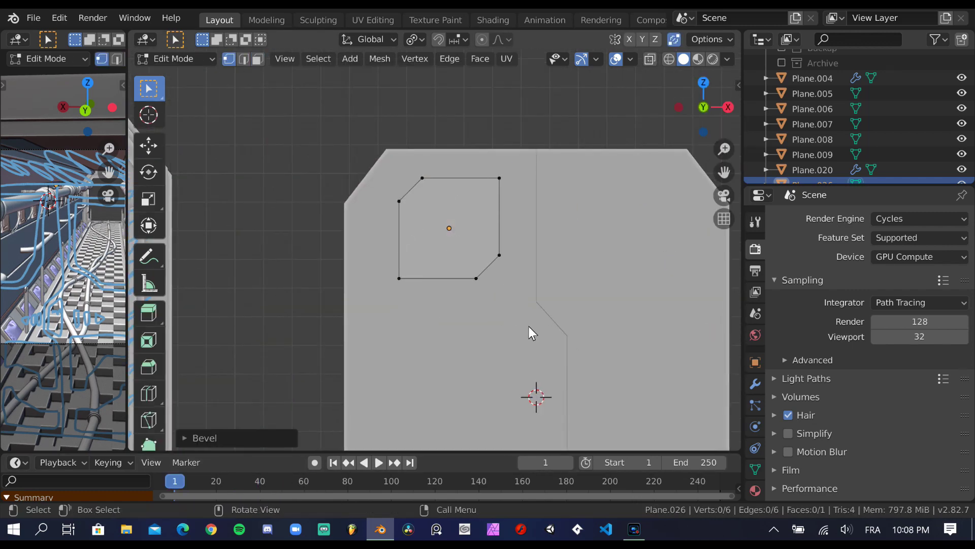
pyautogui.scroll(2, 414, 355)
pyautogui.press('3')
pyautogui.click(413, 356)
pyautogui.press('i')
pyautogui.click(600, 371)
pyautogui.scroll(-2, 454, 318)
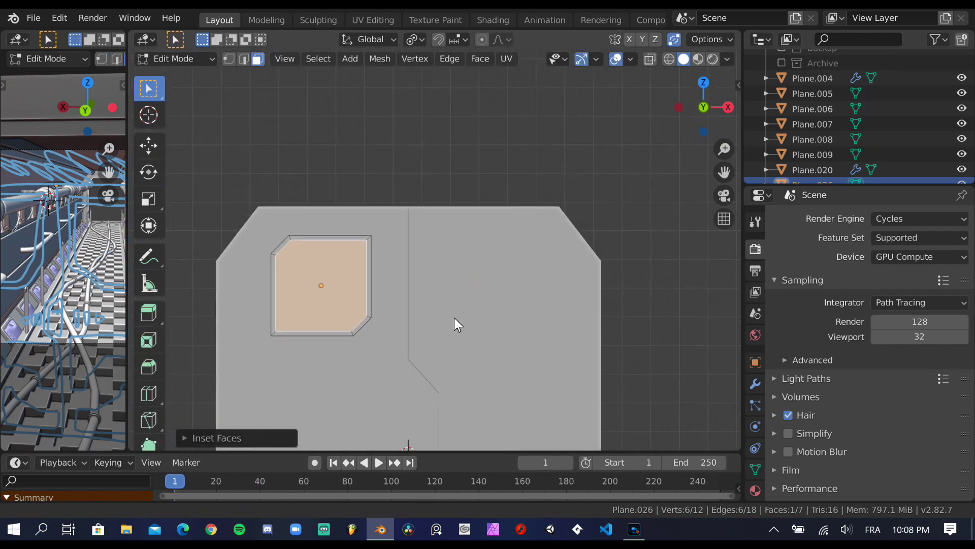
pyautogui.scroll(-3, 613, 262)
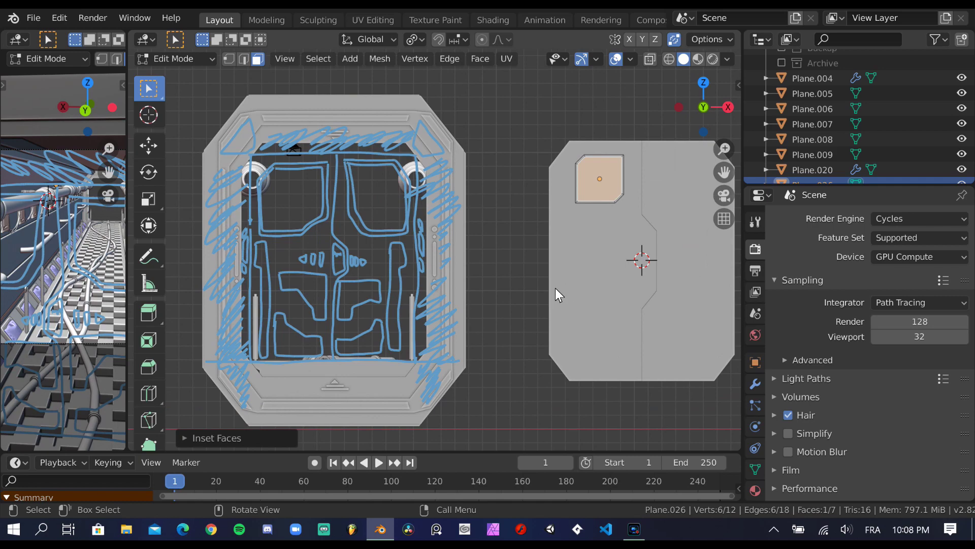
# Resize the window plate and bring both door panels into view.
pyautogui.press('Tab')
pyautogui.scroll(2, 549, 202)
pyautogui.press('s')
pyautogui.click(514, 289)
pyautogui.scroll(-1, 394, 253)
pyautogui.keyDown('shift'); pyautogui.moveTo(394, 254); pyautogui.dragTo(495, 257, button='middle'); pyautogui.keyUp('shift')
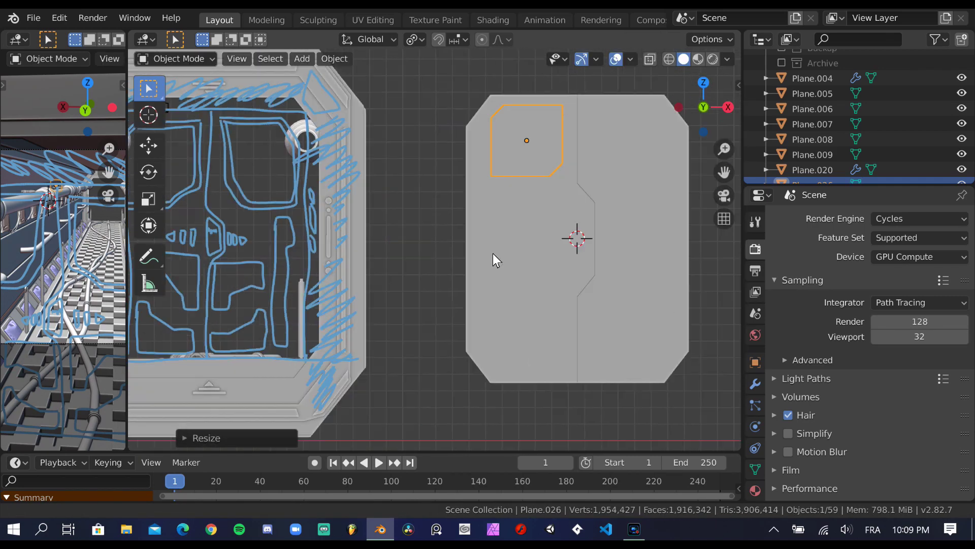
pyautogui.scroll(1, 457, 226)
# Duplicate the window plate and place the copy on the right door panel.
pyautogui.hotkey('shift', 'd')
pyautogui.rightClick(571, 323)
pyautogui.press('g')
pyautogui.click(659, 327)
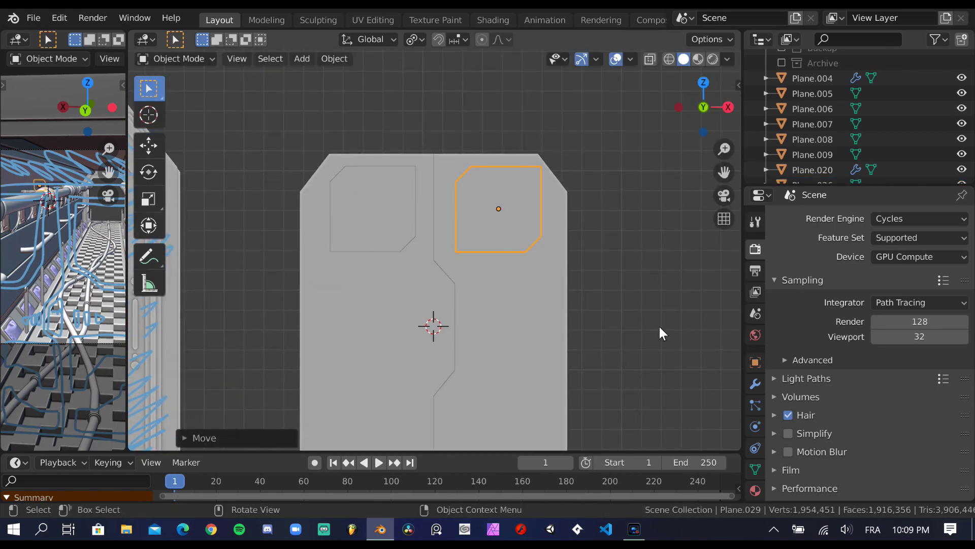
pyautogui.scroll(2, 659, 327)
pyautogui.moveTo(453, 183); pyautogui.dragTo(639, 227, button='middle')
pyautogui.keyDown('shift'); pyautogui.click(639, 227); pyautogui.keyUp('shift')
# Return to the front view, save Neon.blend, and frame the door panels.
pyautogui.press('KP_1')
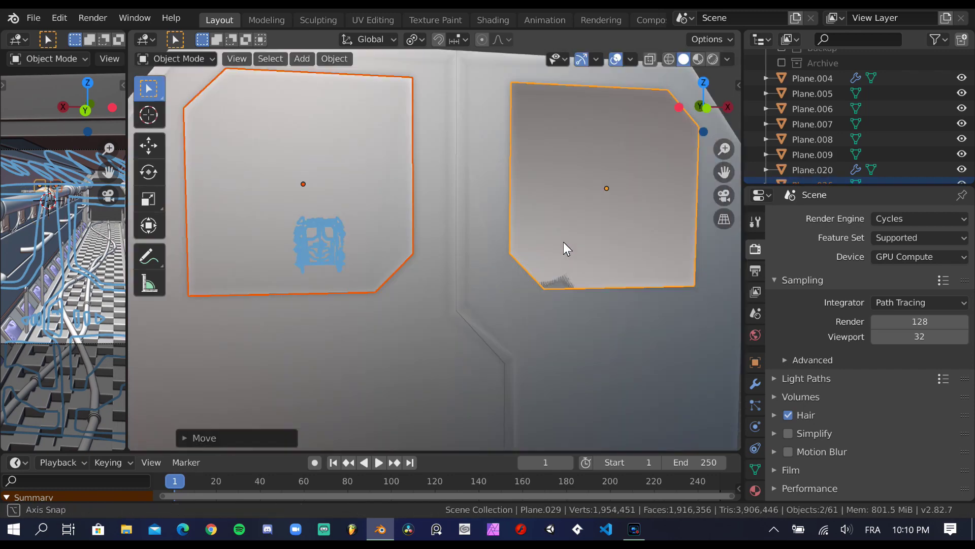
pyautogui.moveTo(563, 242); pyautogui.dragTo(429, 280, button='middle')
pyautogui.press('KP_1')
pyautogui.scroll(-2, 512, 276)
pyautogui.hotkey('ctrl', 's')
pyautogui.scroll(-1, 488, 262)
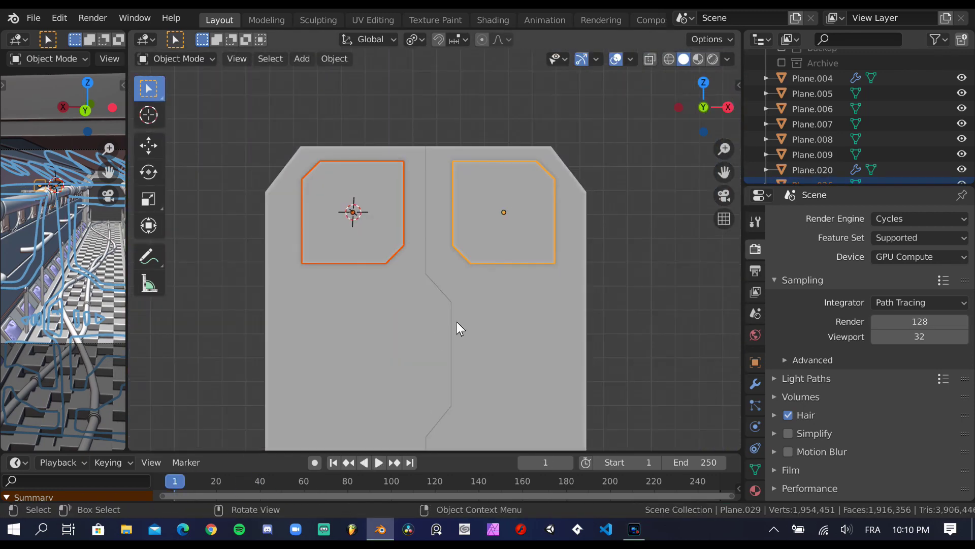
pyautogui.scroll(-1, 471, 224)
pyautogui.press('Tab')
pyautogui.scroll(-1, 351, 154)
pyautogui.press('Tab')
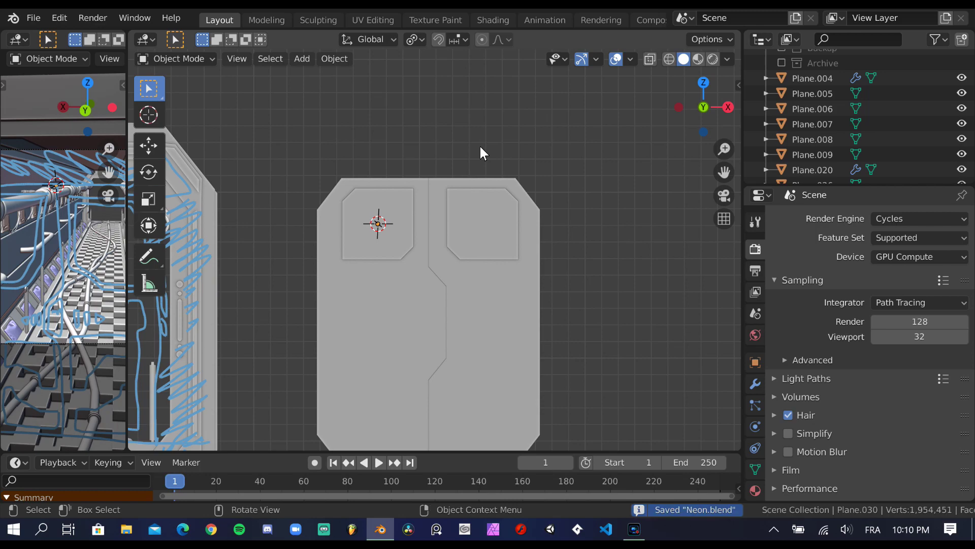
pyautogui.press('KP_Decimal')
# Add a small square plane and move it along Z below the left window.
pyautogui.hotkey('shift', 'a')
pyautogui.click(545, 231)
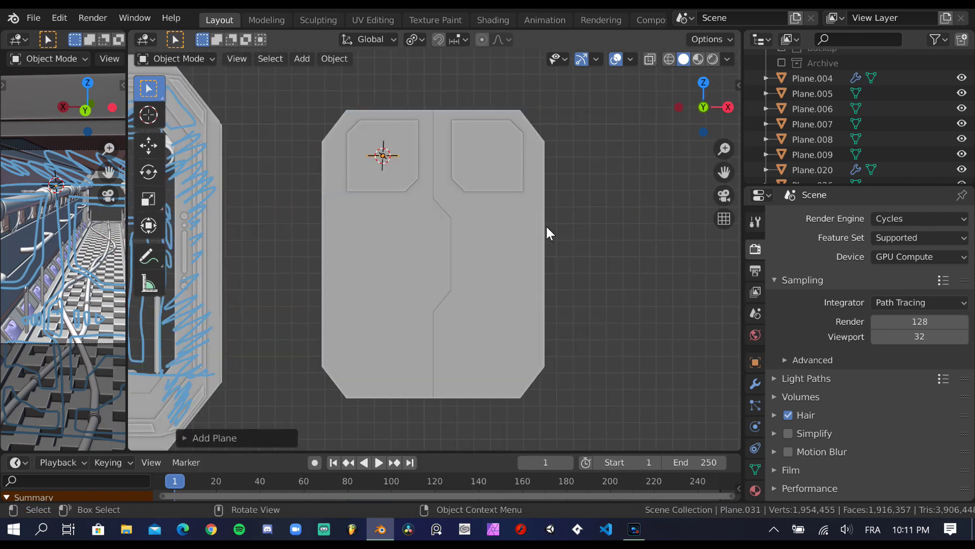
pyautogui.press('s')
pyautogui.press('g')
pyautogui.press('z')
pyautogui.click(573, 305)
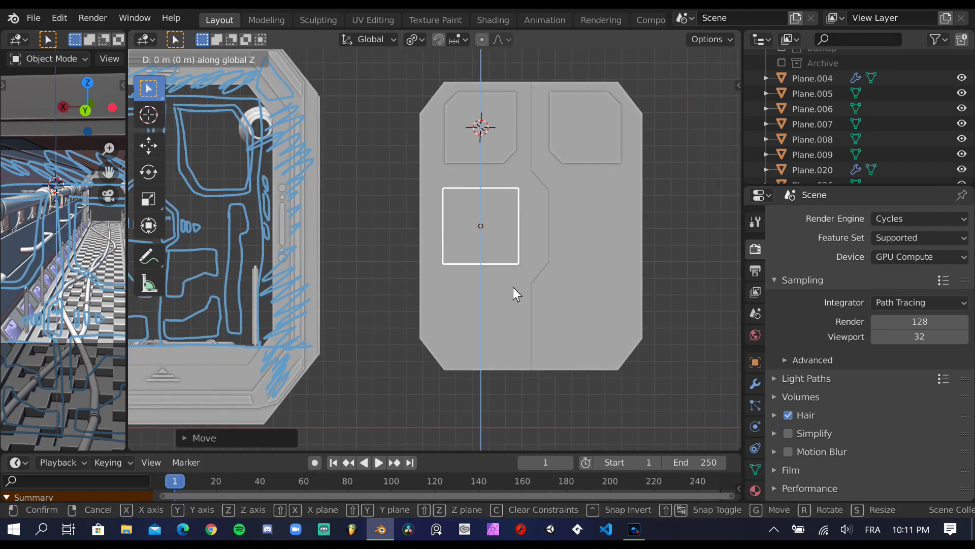
# Subdivide the new plane into a grid and delete its lower-left block of faces.
pyautogui.press('Tab')
pyautogui.press('KP_Decimal')
pyautogui.rightClick(511, 296)
pyautogui.click(462, 270)
pyautogui.hotkey('shift', 'r')
pyautogui.hotkey('shift', 'r')
pyautogui.press('2')
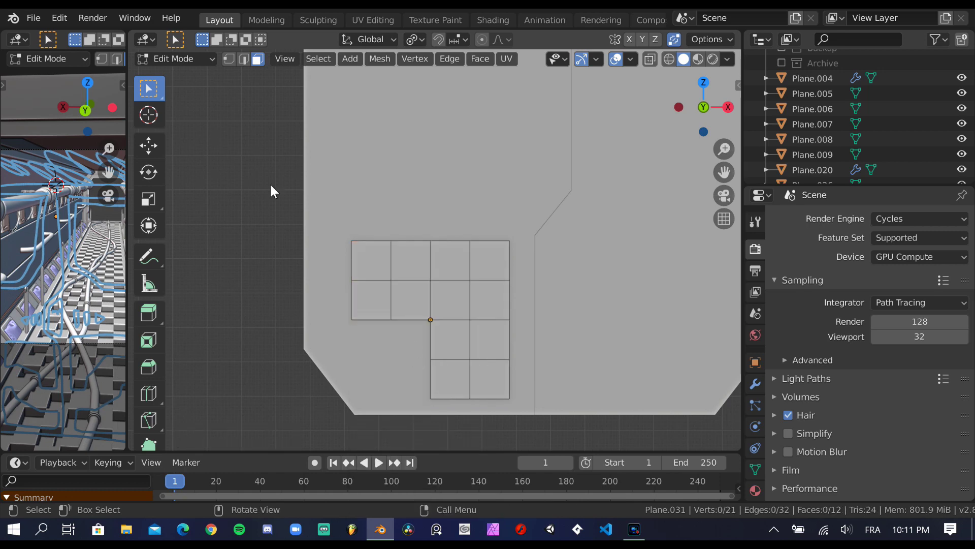
# Fill the notch corner with a diagonal face to make a notched L-shaped plate.
pyautogui.press('s')
pyautogui.press('Escape')
pyautogui.click(430, 335)
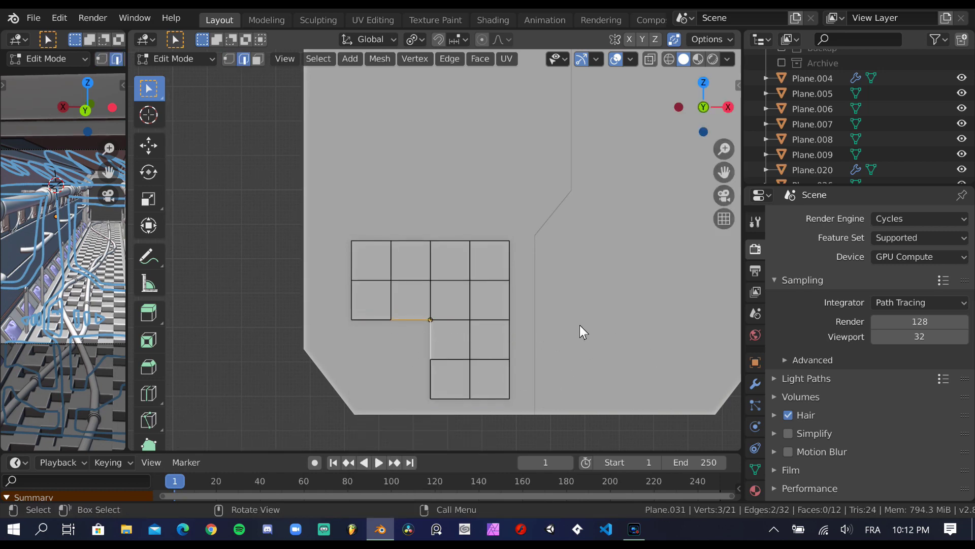
pyautogui.scroll(-3, 472, 349)
pyautogui.scroll(2, 491, 341)
pyautogui.hotkey('ctrl', 'z')
pyautogui.hotkey('ctrl', 'z')
pyautogui.hotkey('ctrl', 'z')
pyautogui.hotkey('ctrl', 'shift', 'z')
pyautogui.hotkey('ctrl', 'shift', 'z')
pyautogui.scroll(1, 440, 397)
pyautogui.hotkey('ctrl', 'shift', 'z')
pyautogui.hotkey('ctrl', 'shift', 'z')
pyautogui.hotkey('ctrl', 'shift', 'z')
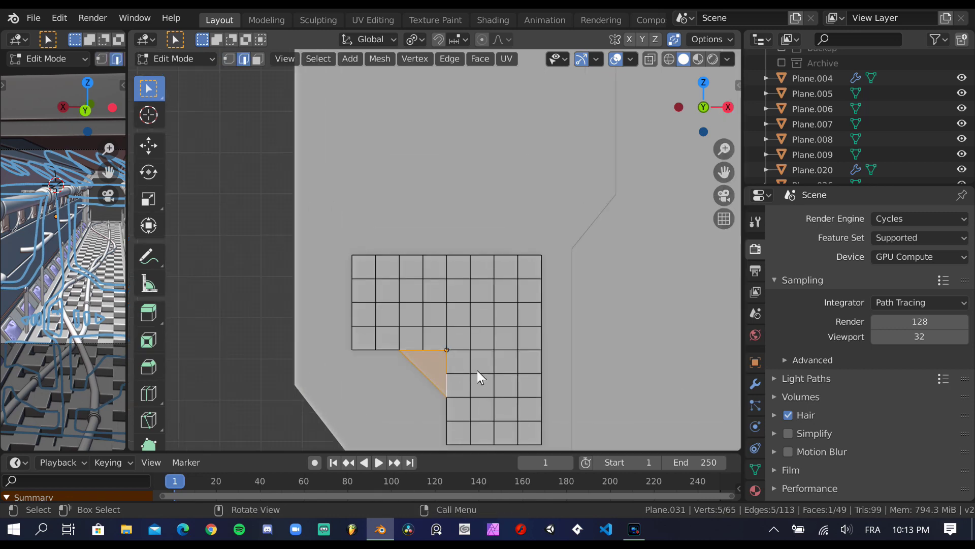
pyautogui.press('f')
# Leave mesh editing and save the file.
pyautogui.press('Tab')
pyautogui.scroll(-2, 477, 370)
pyautogui.scroll(3, 393, 375)
pyautogui.hotkey('ctrl', 's')
pyautogui.press('Tab')
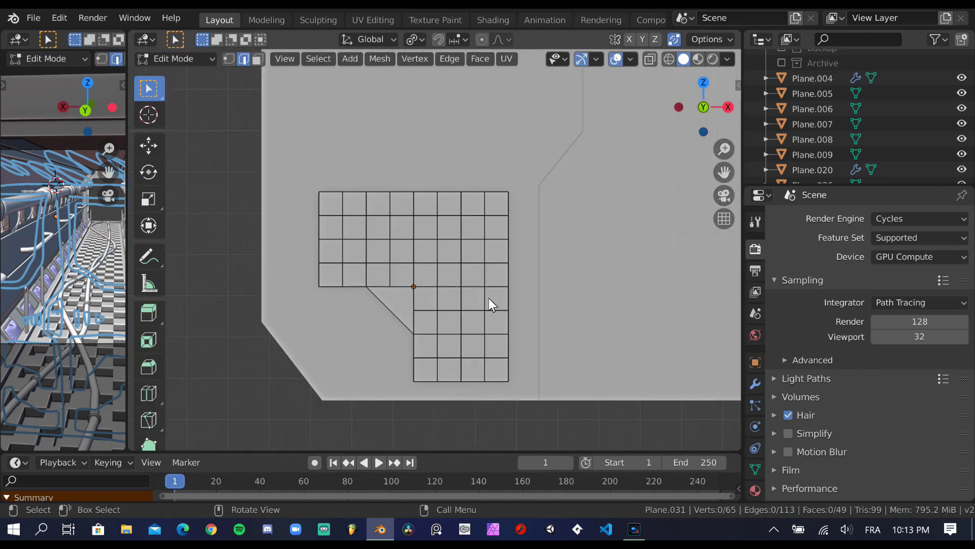
pyautogui.press('Tab')
pyautogui.scroll(-3, 488, 298)
# Shrink the notched plate and place a Y-rotated duplicate below and left of it.
pyautogui.press('s')
pyautogui.rightClick(510, 342)
pyautogui.hotkey('shift', 'd')
pyautogui.rightClick(541, 345)
pyautogui.press('r')
pyautogui.press('y')
pyautogui.click(558, 359)
pyautogui.press('g')
pyautogui.click(522, 409)
# Flip the duplicate plate to mirror the first one, and nudge the other plate slightly upward.
pyautogui.scroll(1, 487, 373)
pyautogui.hotkey('ctrl', 'z')
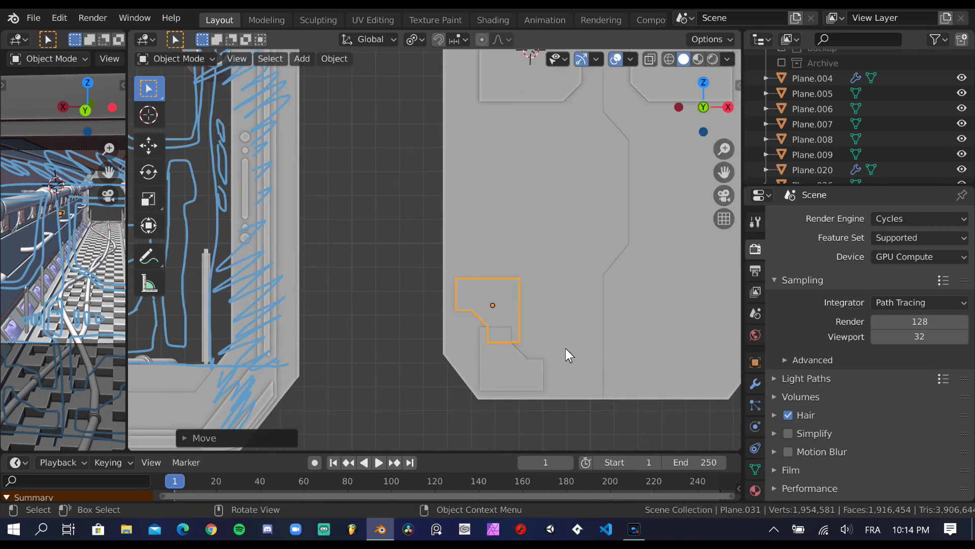
pyautogui.press('r')
pyautogui.press('Escape')
pyautogui.hotkey('ctrl', 'shift', 'z')
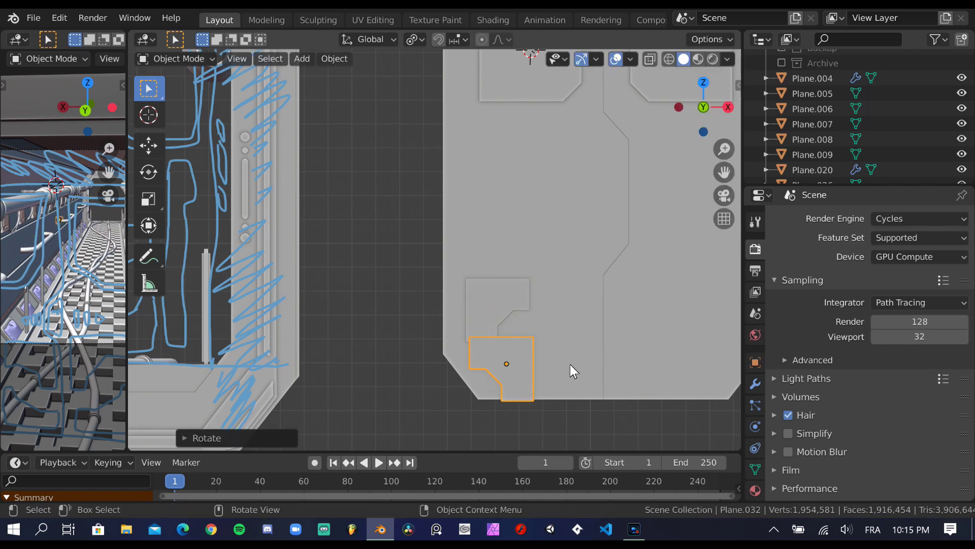
pyautogui.click(496, 309)
pyautogui.press('g')
pyautogui.click(564, 320)
# Select the left and lower L-shaped plates together.
pyautogui.moveTo(614, 339); pyautogui.dragTo(508, 350, button='middle')
pyautogui.keyDown('shift'); pyautogui.click(509, 350); pyautogui.keyUp('shift')
pyautogui.click(501, 298)
pyautogui.press('g')
pyautogui.press('Escape')
pyautogui.scroll(-3, 465, 328)
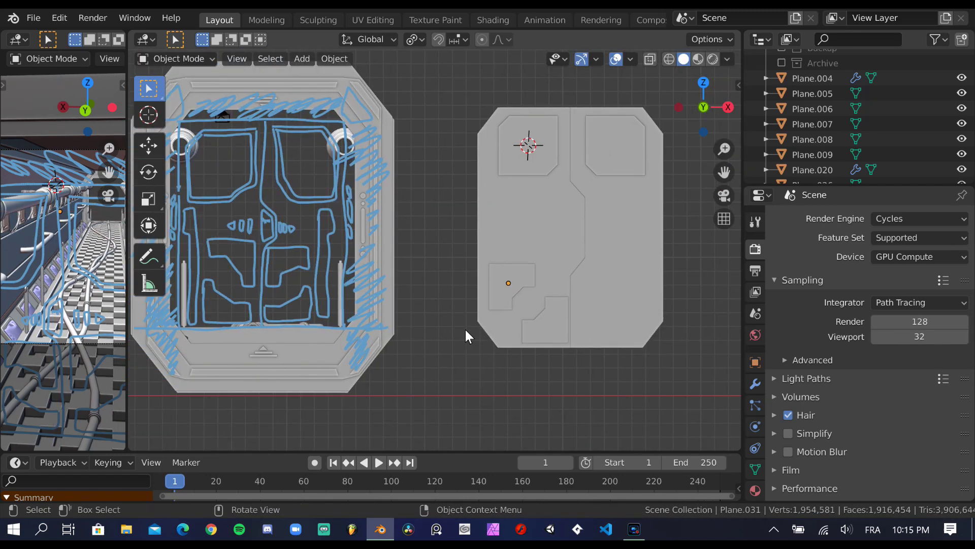
pyautogui.scroll(5, 396, 301)
pyautogui.keyDown('shift'); pyautogui.click(444, 350); pyautogui.keyUp('shift')
# Duplicate both L-plates onto the right panel and rotate the copies 180 degrees around Y.
pyautogui.hotkey('ctrl', 's')
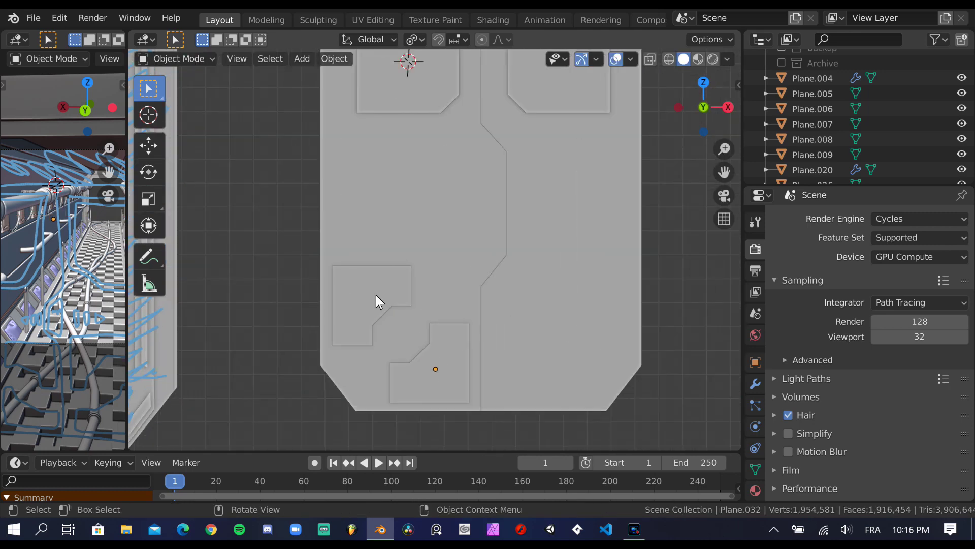
pyautogui.hotkey('shift', 'd')
pyautogui.press('Escape')
pyautogui.press('g')
pyautogui.click(585, 362)
pyautogui.press('r')
pyautogui.press('y')
pyautogui.press('1')
pyautogui.press('8')
pyautogui.press('0')
pyautogui.press('Return')
# Return the animation to frame 1 and select the left pair of L-plates.
pyautogui.scroll(-3, 560, 353)
pyautogui.scroll(-1, 616, 358)
pyautogui.press('space')
pyautogui.press('Escape')
pyautogui.scroll(1, 447, 345)
pyautogui.click(445, 327)
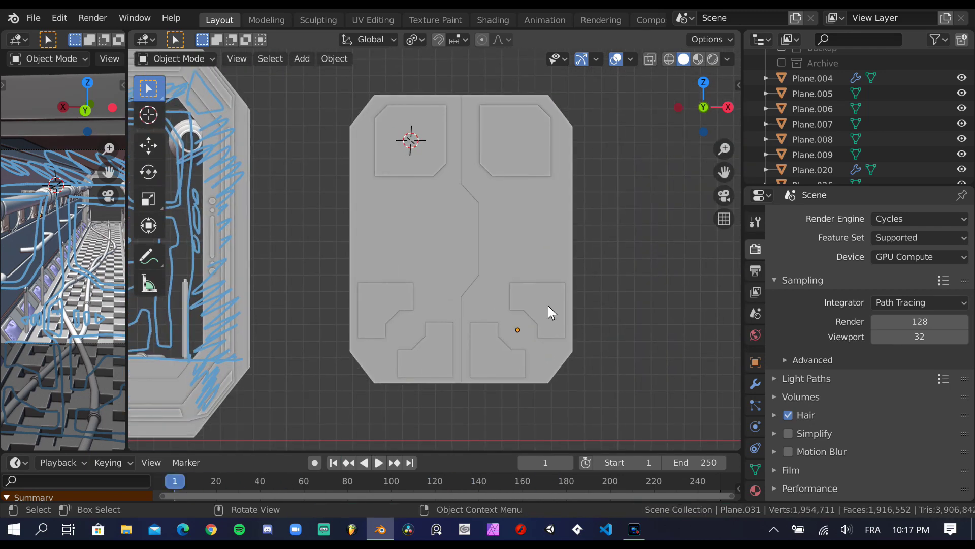
# Cancel the plate scaling and pan over to the door frame.
pyautogui.press('s')
pyautogui.scroll(3, 647, 374)
pyautogui.press('Escape')
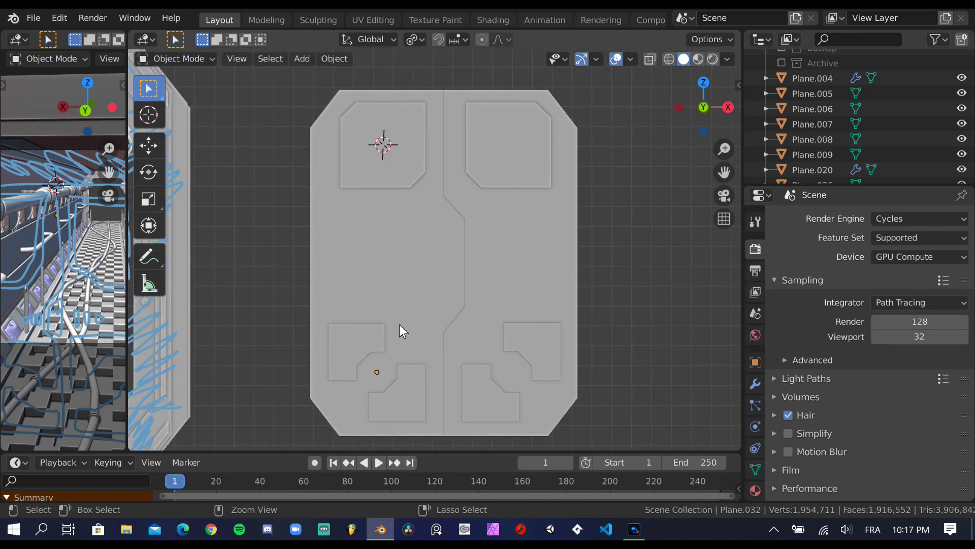
pyautogui.scroll(-2, 399, 324)
pyautogui.keyDown('shift'); pyautogui.moveTo(399, 324); pyautogui.dragTo(612, 335, button='middle'); pyautogui.keyUp('shift')
# Copy the arrow emblem out of the door frame and separate it into its own object.
pyautogui.click(333, 371)
pyautogui.press('Tab')
pyautogui.hotkey('shift', 'd')
pyautogui.click(576, 282)
pyautogui.press('p')
pyautogui.press('Tab')
# Rotate the emblem copy 90 degrees and move it onto the door's centre seam.
pyautogui.scroll(4, 505, 311)
pyautogui.rightClick(505, 312)
pyautogui.press('r')
pyautogui.click(513, 335)
pyautogui.press('g')
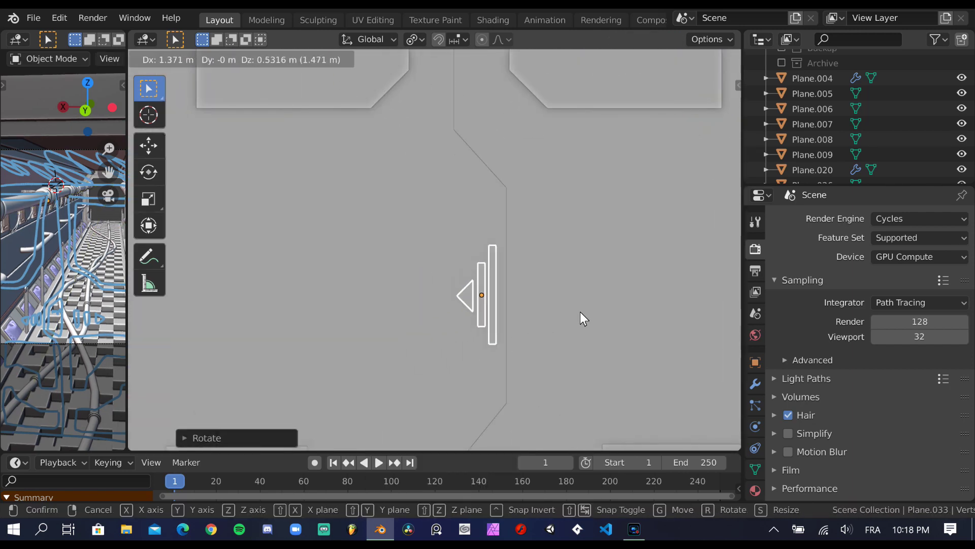
pyautogui.click(581, 311)
pyautogui.scroll(-8, 563, 325)
pyautogui.scroll(1, 563, 325)
pyautogui.scroll(2, 594, 299)
pyautogui.scroll(1, 559, 264)
# Add a plane and stand it upright by rotating 90 degrees around X.
pyautogui.hotkey('shift', 'a')
pyautogui.press('Escape')
pyautogui.press('r')
pyautogui.press('x')
pyautogui.press('Escape')
pyautogui.scroll(-1, 479, 275)
# Narrow the plane along X into a tall plate, bevel its corners, and save.
pyautogui.press('KP_Decimal')
pyautogui.press('s')
pyautogui.press('x')
pyautogui.press('Tab')
pyautogui.click(512, 334)
pyautogui.hotkey('ctrl', 'shift', 'b')
pyautogui.click(443, 324)
pyautogui.press('Tab')
pyautogui.hotkey('ctrl', 's')
# Move the bevelled plate beside the emblem and squash a plane along Y into a small bar.
pyautogui.press('g')
pyautogui.scroll(-5, 442, 295)
pyautogui.press('KP_Decimal')
pyautogui.press('s')
pyautogui.press('y')
pyautogui.click(447, 159)
# Scale the small bar's width along the X axis.
pyautogui.scroll(-2, 431, 236)
pyautogui.scroll(3, 431, 236)
pyautogui.press('s')
pyautogui.press('x')
pyautogui.click(503, 305)
pyautogui.scroll(-3, 509, 329)
# Duplicate the bar and move the copy along Z to sit below the bevelled plate.
pyautogui.hotkey('shift', 'd')
pyautogui.press('Escape')
pyautogui.press('g')
pyautogui.press('z')
pyautogui.click(462, 271)
pyautogui.scroll(-5, 463, 264)
pyautogui.keyDown('shift'); pyautogui.moveTo(553, 257); pyautogui.dragTo(416, 303, button='middle'); pyautogui.keyUp('shift')
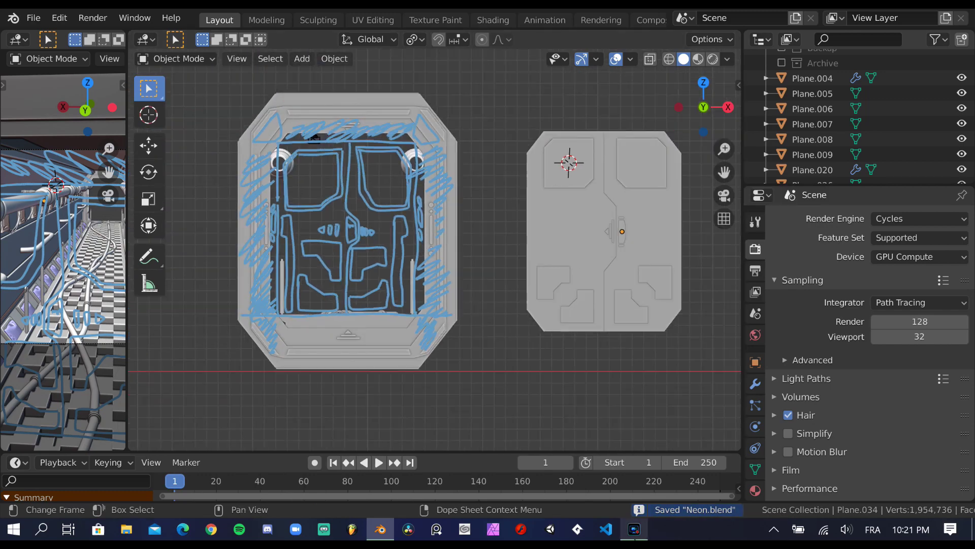
# Duplicate the small bar and stretch the copy along X into a long strip.
pyautogui.scroll(2, 415, 302)
pyautogui.keyDown('shift'); pyautogui.moveTo(544, 273); pyautogui.dragTo(446, 273, button='middle'); pyautogui.keyUp('shift')
pyautogui.scroll(5, 462, 258)
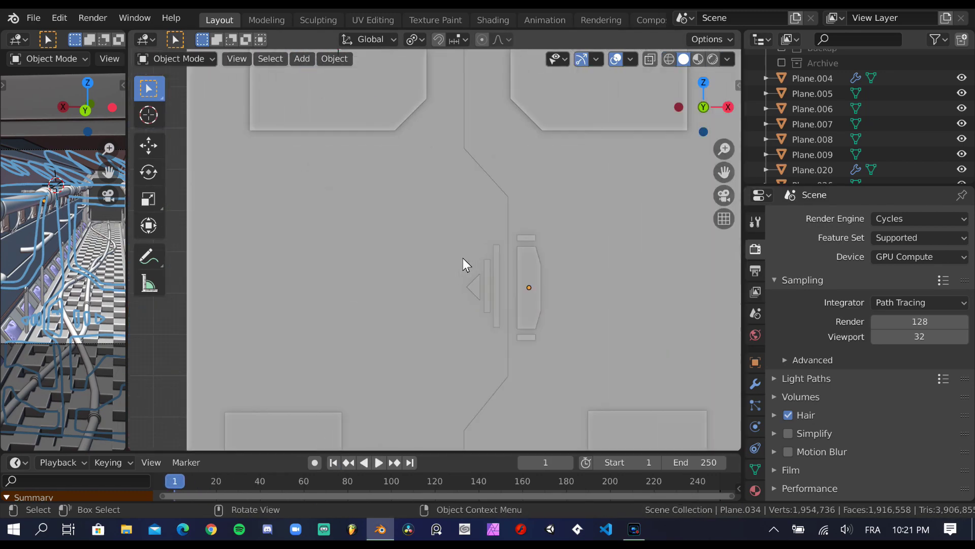
pyautogui.hotkey('shift', 'd')
pyautogui.press('x')
pyautogui.click(470, 275)
pyautogui.press('s')
pyautogui.press('x')
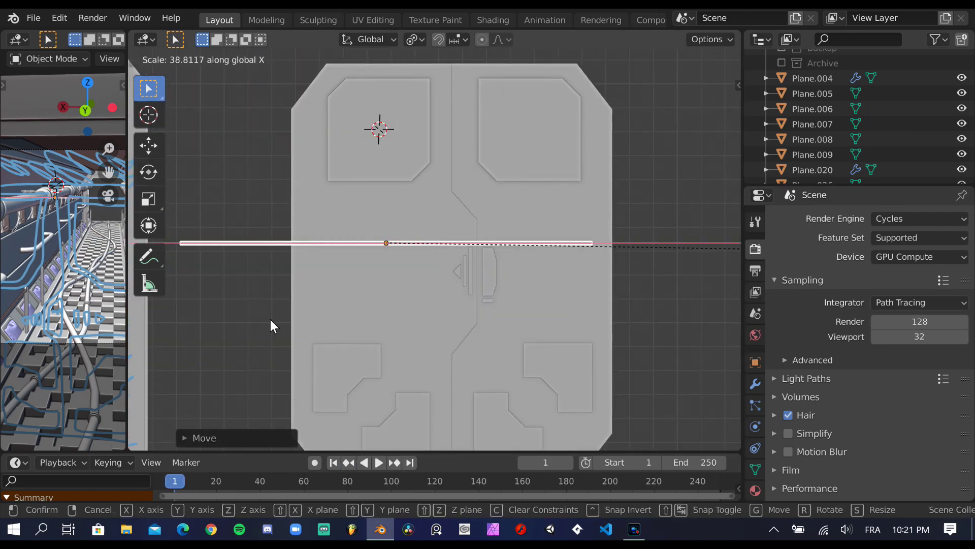
pyautogui.click(629, 199)
# Move the strip into place and widen it along X across the left panel.
pyautogui.scroll(3, 563, 261)
pyautogui.press('g')
pyautogui.click(575, 277)
pyautogui.scroll(3, 575, 279)
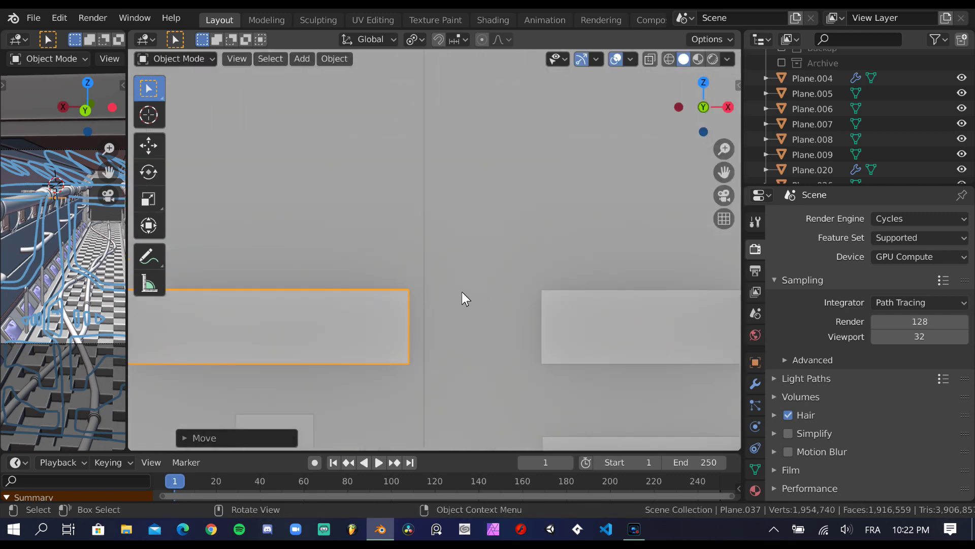
pyautogui.scroll(3, 462, 292)
pyautogui.press('s')
pyautogui.press('x')
pyautogui.click(529, 329)
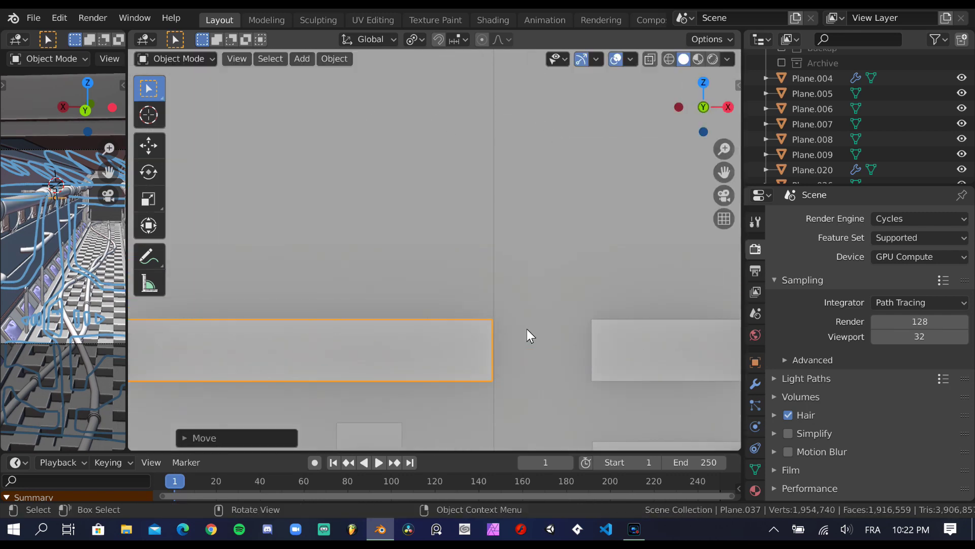
# Duplicate the trim strip to a lower position on the panel.
pyautogui.scroll(-5, 527, 328)
pyautogui.scroll(4, 457, 299)
pyautogui.scroll(-2, 556, 310)
pyautogui.scroll(-3, 557, 310)
pyautogui.hotkey('shift', 'd')
pyautogui.click(583, 285)
pyautogui.scroll(-1, 567, 378)
pyautogui.scroll(4, 568, 376)
# Copy the strip onto the right panel, stretch it along X, and duplicate it onto the lower trim line.
pyautogui.hotkey('shift', 'd')
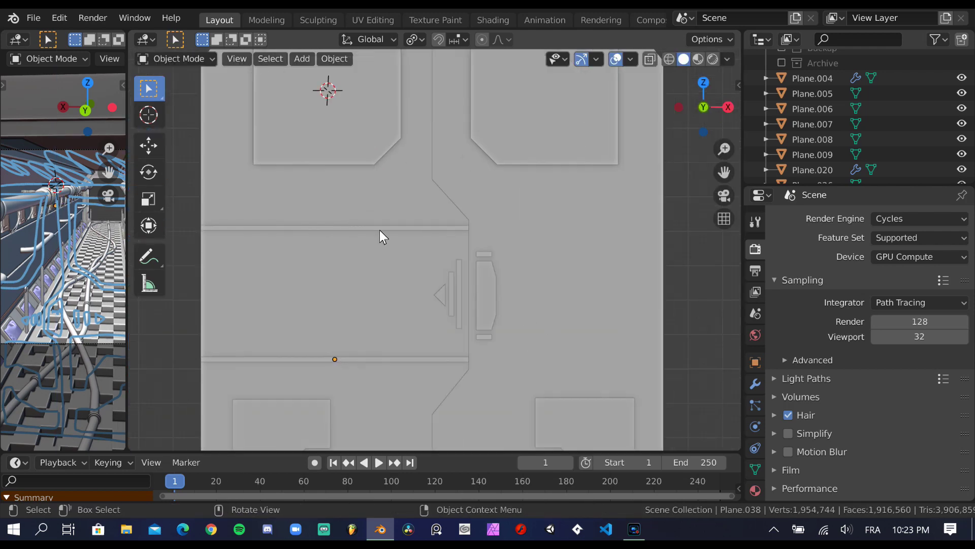
pyautogui.click(381, 235)
pyautogui.press('g')
pyautogui.click(188, 300)
pyautogui.press('s')
pyautogui.press('x')
pyautogui.click(575, 335)
pyautogui.press('g')
pyautogui.press('x')
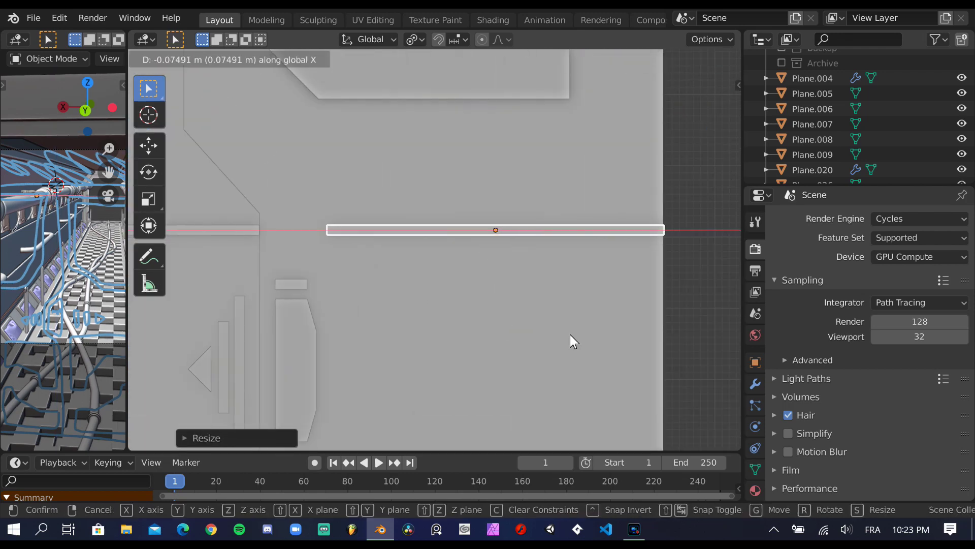
pyautogui.hotkey('shift', 'd')
pyautogui.click(503, 288)
# Save the file with the trim strips in place.
pyautogui.scroll(-2, 507, 293)
pyautogui.scroll(-2, 508, 293)
pyautogui.scroll(-1, 500, 255)
pyautogui.hotkey('ctrl', 's')
# Add a circle mesh at the 3D cursor on the left panel.
pyautogui.scroll(3, 499, 256)
pyautogui.scroll(3, 672, 263)
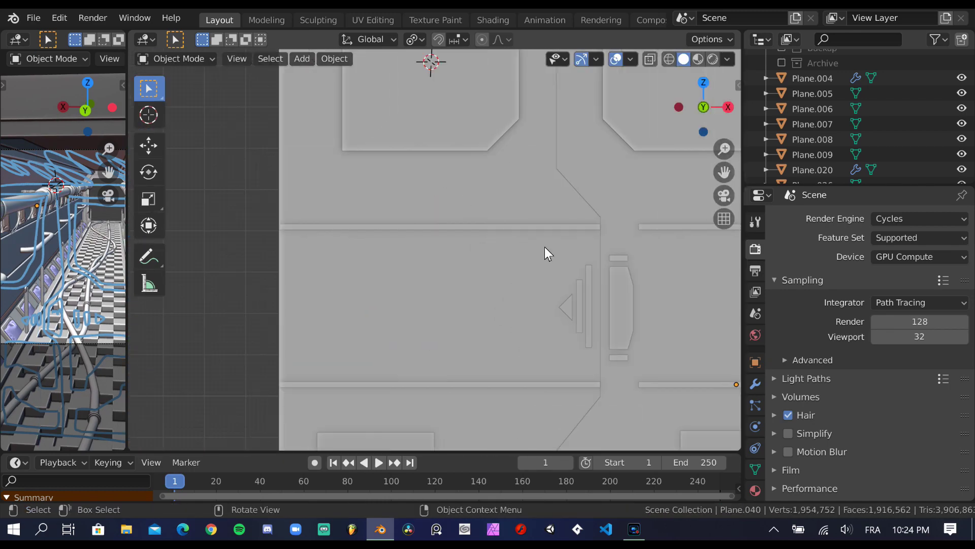
pyautogui.hotkey('shift', 'a')
pyautogui.click(526, 242)
# Rotate the circle 90° on X to face front, copy it onto the right L-plates, and save.
pyautogui.write('rx90')
pyautogui.press('Return')
pyautogui.scroll(-2, 514, 272)
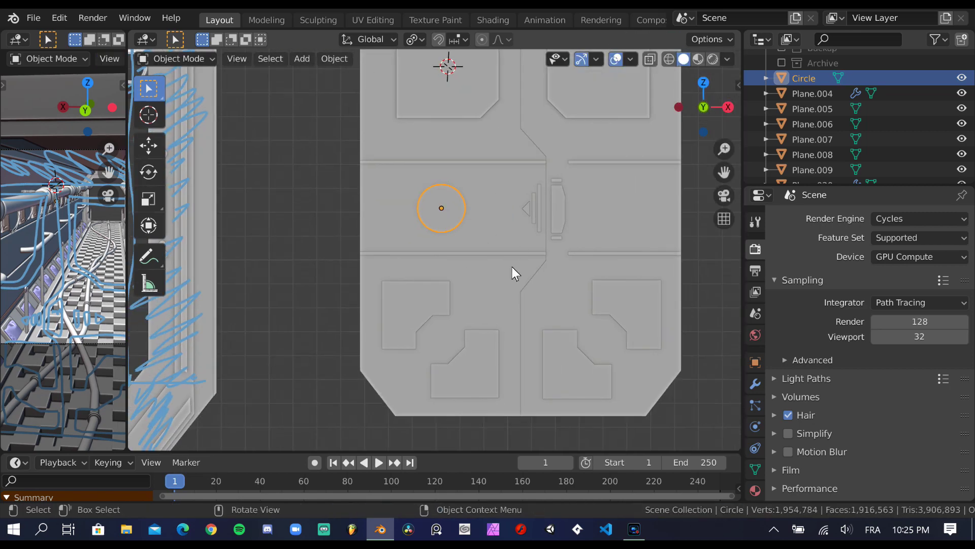
pyautogui.hotkey('shift', 'd')
pyautogui.scroll(6, 592, 381)
pyautogui.scroll(-5, 642, 373)
pyautogui.press('x')
pyautogui.click(123, 367)
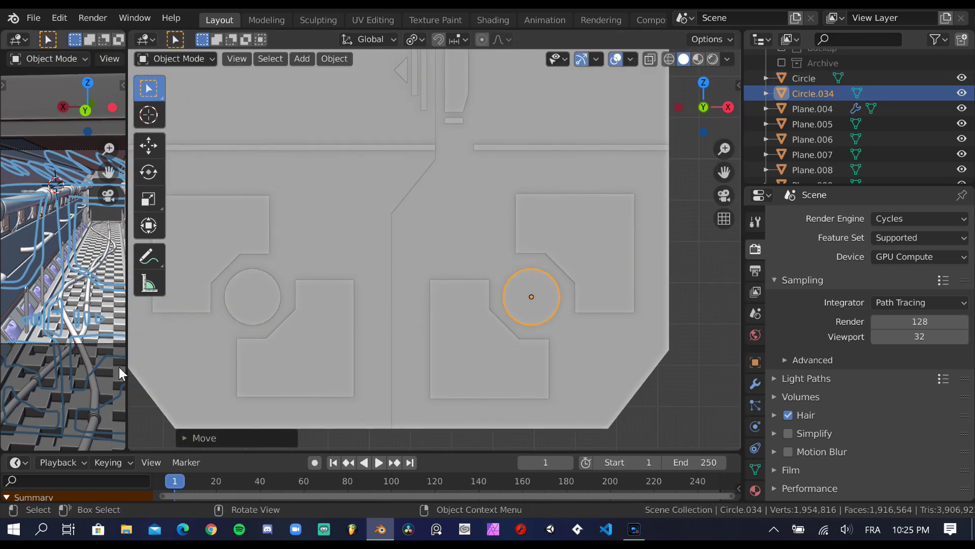
pyautogui.hotkey('ctrl', 's')
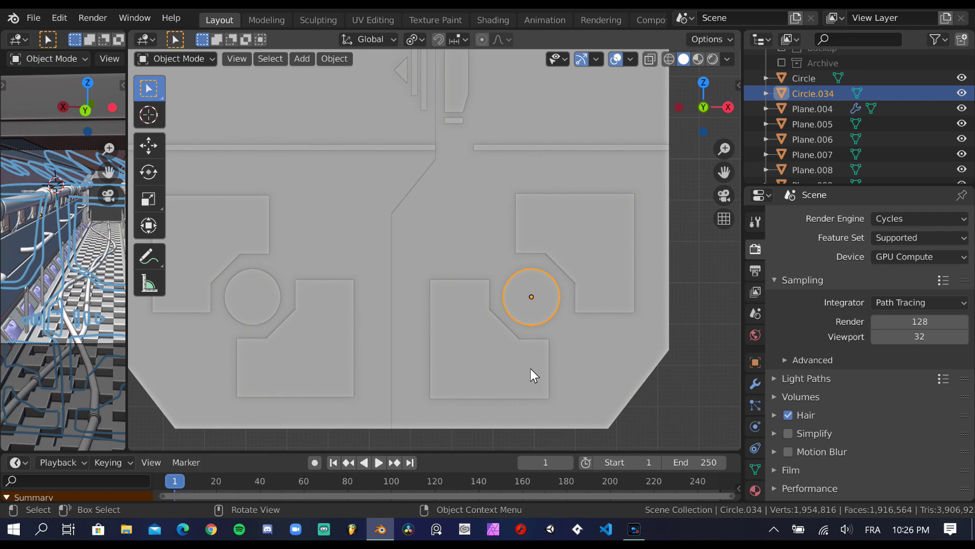
# Place smaller circle copies at the left panel edge, stacked vertically.
pyautogui.scroll(-3, 530, 368)
pyautogui.hotkey('shift', 'd')
pyautogui.press('x')
pyautogui.click(497, 365)
pyautogui.keyDown('shift'); pyautogui.moveTo(497, 366); pyautogui.dragTo(554, 374, button='middle'); pyautogui.keyUp('shift')
pyautogui.scroll(2, 553, 368)
pyautogui.scroll(2, 452, 286)
pyautogui.hotkey('shift', 'd')
pyautogui.press('z')
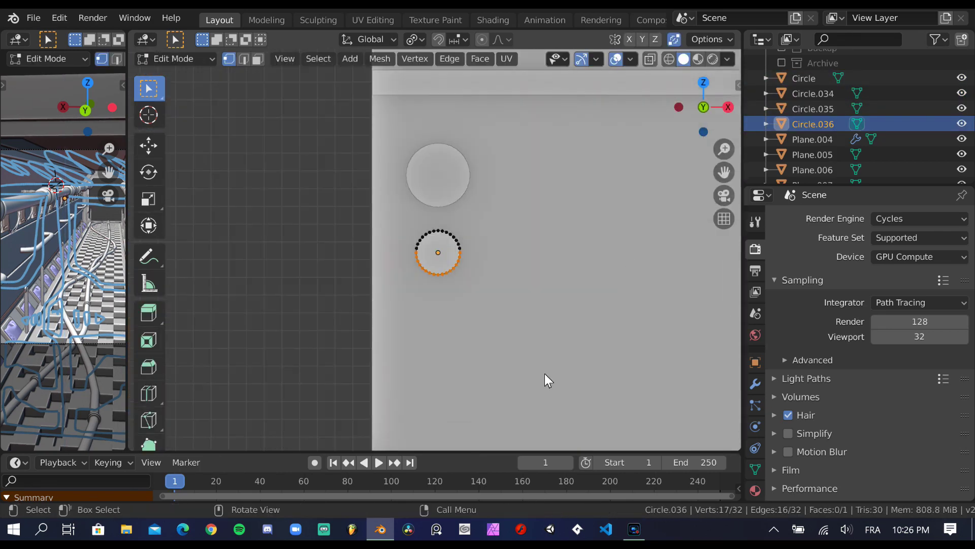
pyautogui.scroll(-3, 348, 324)
# Join the capsule and small circles into one object and duplicate the group.
pyautogui.keyDown('shift'); pyautogui.click(255, 335); pyautogui.keyUp('shift')
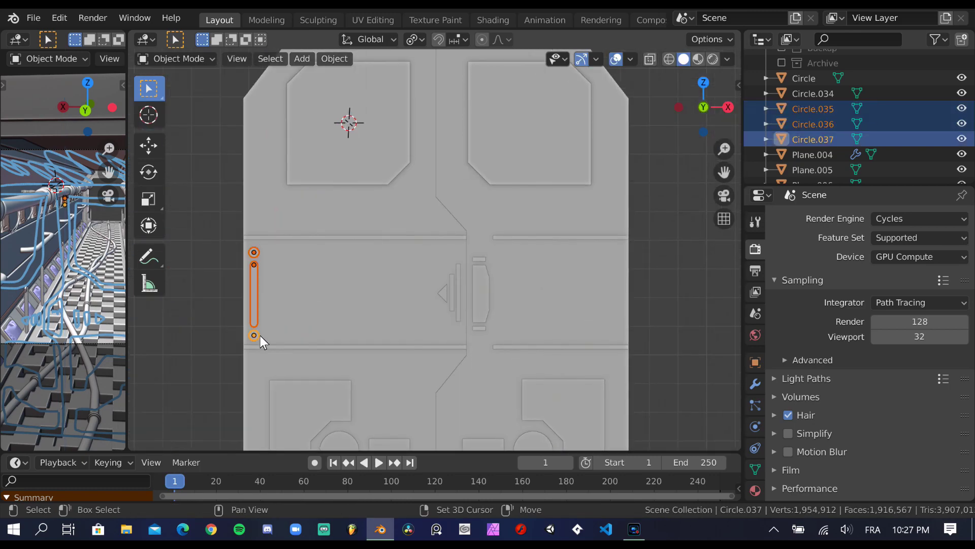
pyautogui.hotkey('ctrl', 'j')
pyautogui.hotkey('shift', 'd')
pyautogui.click(391, 342)
pyautogui.hotkey('ctrl', 's')
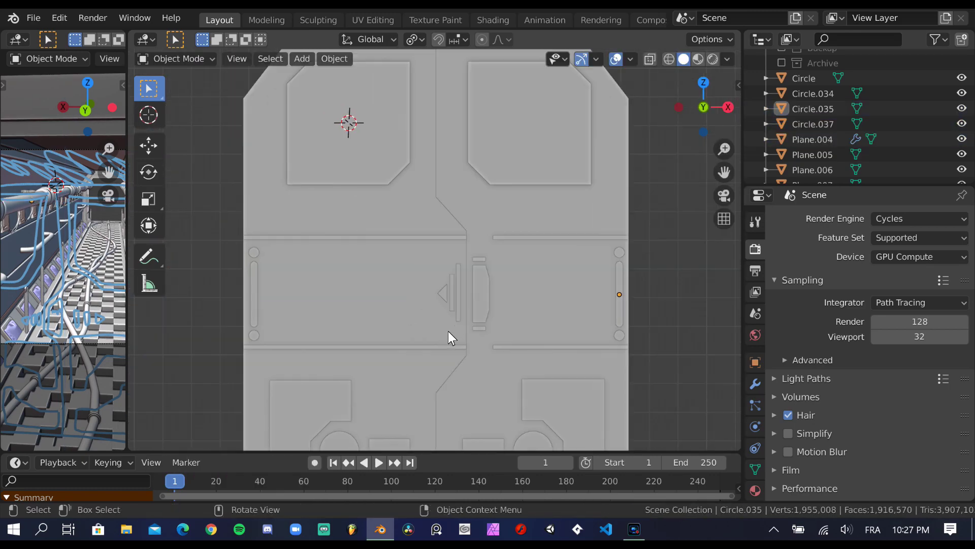
pyautogui.scroll(-3, 448, 331)
pyautogui.keyDown('shift'); pyautogui.moveTo(448, 331); pyautogui.dragTo(557, 331, button='middle'); pyautogui.keyUp('shift')
pyautogui.scroll(2, 469, 202)
pyautogui.moveTo(468, 201)
pyautogui.mouseDown(button='middle')
pyautogui.moveTo(577, 247)
pyautogui.moveTo(424, 286)
pyautogui.mouseUp(button='middle')
pyautogui.press('KP_1')
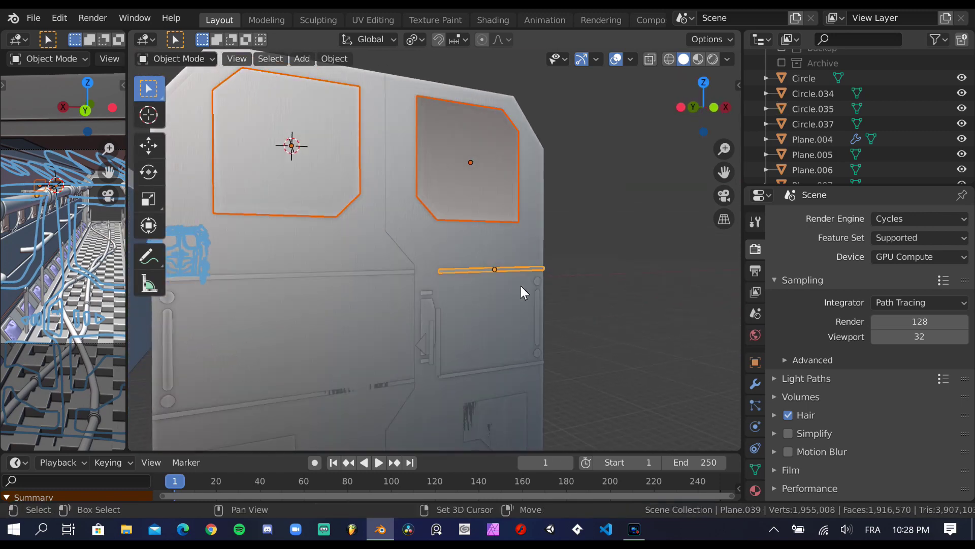
# Select the trim pieces, bottom circle plates and lower outlines with Circle active, and join them.
pyautogui.keyDown('shift'); pyautogui.click(520, 286); pyautogui.keyUp('shift')
pyautogui.scroll(-2, 370, 304)
pyautogui.keyDown('shift'); pyautogui.click(466, 385); pyautogui.keyUp('shift')
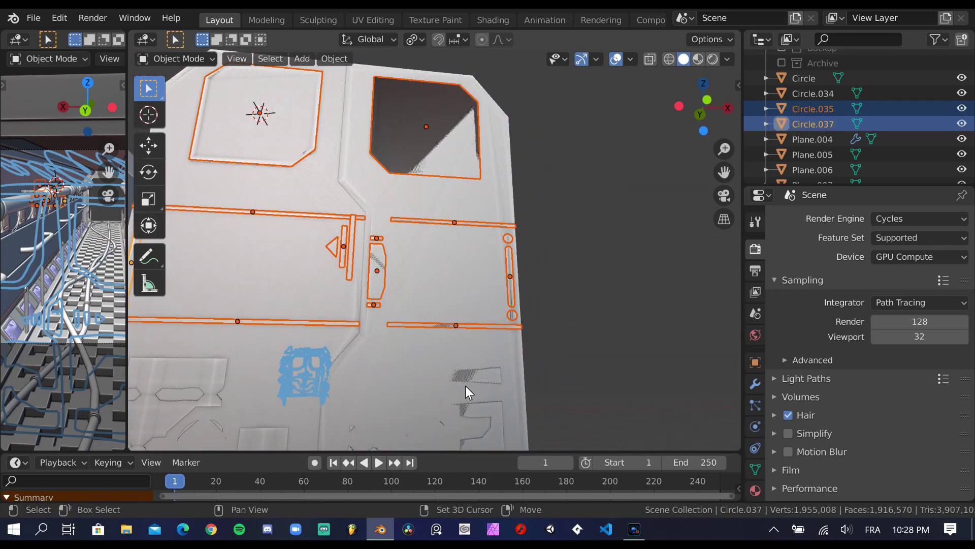
pyautogui.moveTo(465, 386); pyautogui.dragTo(447, 396, button='middle')
pyautogui.keyDown('shift'); pyautogui.click(285, 413); pyautogui.keyUp('shift')
pyautogui.keyDown('shift'); pyautogui.click(311, 383); pyautogui.keyUp('shift')
pyautogui.moveTo(434, 349); pyautogui.dragTo(532, 247, button='middle')
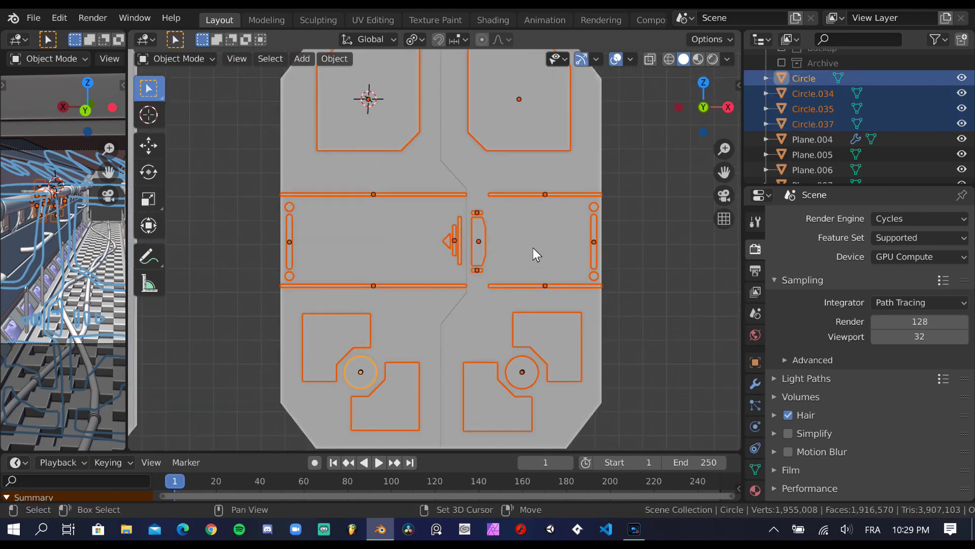
pyautogui.hotkey('ctrl', 'j')
pyautogui.scroll(-2, 533, 248)
pyautogui.moveTo(302, 230)
pyautogui.mouseDown(button='middle')
pyautogui.moveTo(526, 218)
pyautogui.moveTo(556, 283)
pyautogui.moveTo(483, 234)
pyautogui.moveTo(428, 272)
pyautogui.moveTo(576, 249)
pyautogui.mouseUp(button='middle')
pyautogui.press('Tab')
# Shift the outline geometry along Y and save the blend file.
pyautogui.press('g')
pyautogui.press('y')
pyautogui.click(465, 246)
pyautogui.hotkey('shift', 's')
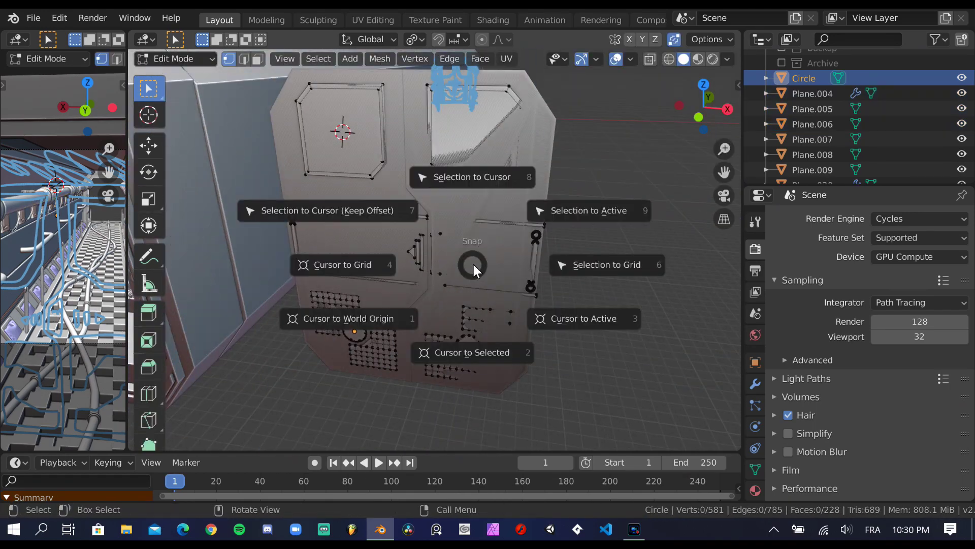
pyautogui.press('Escape')
pyautogui.hotkey('ctrl', 's')
# Select door panel Plane.024 and select all its faces in Edit Mode.
pyautogui.press('Tab')
pyautogui.click(431, 231)
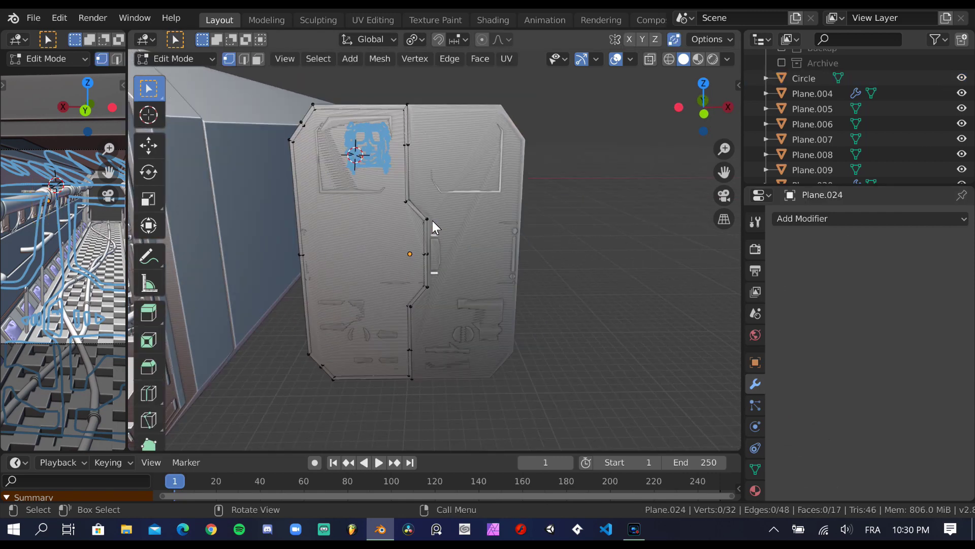
pyautogui.press('Tab')
pyautogui.moveTo(488, 217)
pyautogui.mouseDown(button='middle')
pyautogui.moveTo(517, 321)
pyautogui.moveTo(600, 286)
pyautogui.moveTo(584, 321)
pyautogui.mouseUp(button='middle')
pyautogui.press('3')
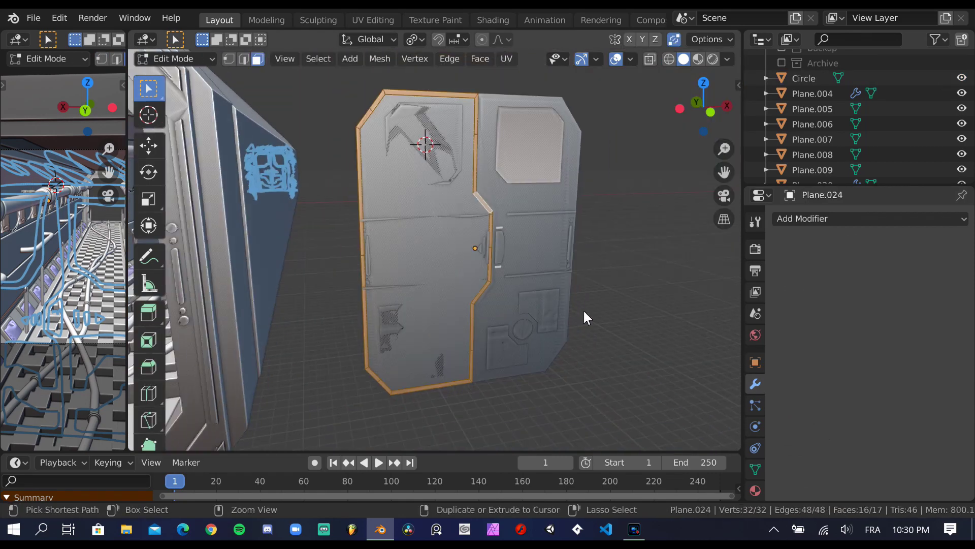
pyautogui.press('Tab')
pyautogui.moveTo(701, 305)
pyautogui.mouseDown(button='middle')
pyautogui.moveTo(497, 291)
pyautogui.moveTo(508, 284)
pyautogui.mouseUp(button='middle')
# Duplicate the door panel and move the copy sideways as the second panel.
pyautogui.click(869, 219)
pyautogui.press('Escape')
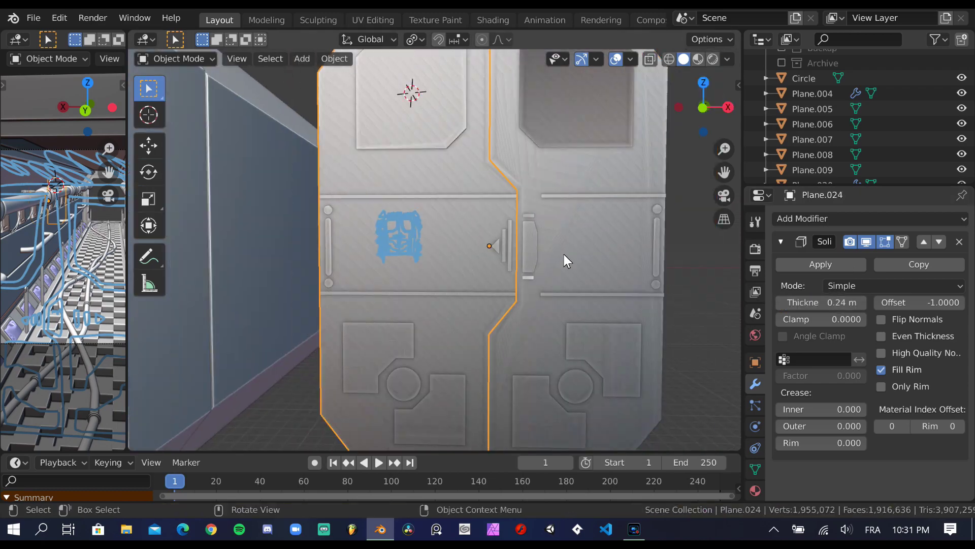
pyautogui.moveTo(563, 253); pyautogui.dragTo(551, 220, button='middle')
pyautogui.hotkey('shift', 'd')
pyautogui.rightClick(661, 223)
pyautogui.moveTo(658, 253); pyautogui.dragTo(568, 230, button='middle')
pyautogui.press('g')
pyautogui.click(568, 231)
pyautogui.scroll(-5, 568, 230)
pyautogui.moveTo(525, 285)
pyautogui.mouseDown(button='middle')
pyautogui.moveTo(342, 274)
pyautogui.moveTo(568, 311)
pyautogui.mouseUp(button='middle')
# Try extruding the door panel's edge in Edit Mode, checking it from several angles.
pyautogui.press('Tab')
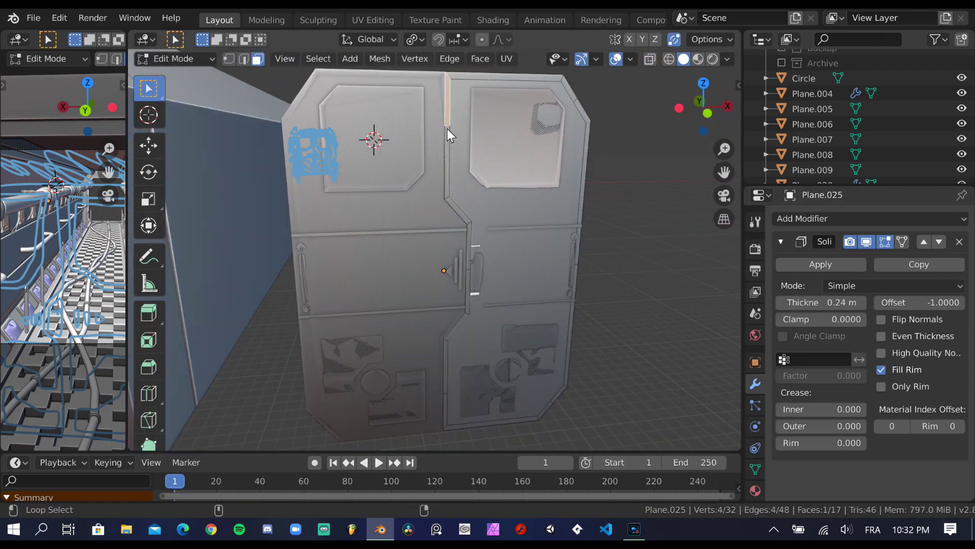
pyautogui.moveTo(467, 311); pyautogui.dragTo(606, 298, button='middle')
pyautogui.press('Tab')
pyautogui.hotkey('ctrl', 'z')
pyautogui.moveTo(671, 290); pyautogui.dragTo(320, 332, button='middle')
pyautogui.keyDown('alt'); pyautogui.click(501, 316); pyautogui.keyUp('alt')
pyautogui.press('e')
pyautogui.moveTo(501, 316); pyautogui.dragTo(435, 173, button='middle')
pyautogui.scroll(3, 433, 168)
pyautogui.moveTo(434, 306)
pyautogui.mouseDown(button='middle')
pyautogui.moveTo(493, 273)
pyautogui.moveTo(486, 260)
pyautogui.moveTo(497, 333)
pyautogui.mouseUp(button='middle')
pyautogui.scroll(-4, 508, 269)
# Switch back to the right door panel and stop the animation playback.
pyautogui.hotkey('ctrl', 'shift', 'z')
pyautogui.moveTo(412, 197)
pyautogui.mouseDown(button='middle')
pyautogui.moveTo(563, 325)
pyautogui.moveTo(485, 281)
pyautogui.moveTo(539, 274)
pyautogui.moveTo(516, 236)
pyautogui.mouseUp(button='middle')
pyautogui.press('Tab')
pyautogui.click(514, 286)
pyautogui.hotkey('ctrl', 'z')
pyautogui.scroll(3, 484, 316)
pyautogui.click(379, 463)
pyautogui.press('Escape')
# Extrude the right door's edge face loop twice to give it depth.
pyautogui.keyDown('alt'); pyautogui.click(403, 388); pyautogui.keyUp('alt')
pyautogui.moveTo(404, 387)
pyautogui.mouseDown(button='middle')
pyautogui.moveTo(425, 265)
pyautogui.moveTo(408, 143)
pyautogui.moveTo(483, 290)
pyautogui.moveTo(567, 115)
pyautogui.moveTo(518, 268)
pyautogui.moveTo(396, 154)
pyautogui.moveTo(431, 255)
pyautogui.moveTo(586, 253)
pyautogui.moveTo(523, 298)
pyautogui.moveTo(603, 303)
pyautogui.moveTo(477, 303)
pyautogui.mouseUp(button='middle')
pyautogui.press('e')
pyautogui.click(503, 302)
pyautogui.press('Tab')
pyautogui.press('Tab')
pyautogui.press('e')
pyautogui.click(586, 253)
pyautogui.press('Tab')
pyautogui.click(477, 303)
pyautogui.press('Tab')
# Extrude the left door's edge face loop twice along Y and return to Object Mode.
pyautogui.moveTo(533, 152); pyautogui.dragTo(465, 234, button='middle')
pyautogui.keyDown('alt'); pyautogui.click(465, 234); pyautogui.keyUp('alt')
pyautogui.press('e')
pyautogui.click(601, 128)
pyautogui.press('e')
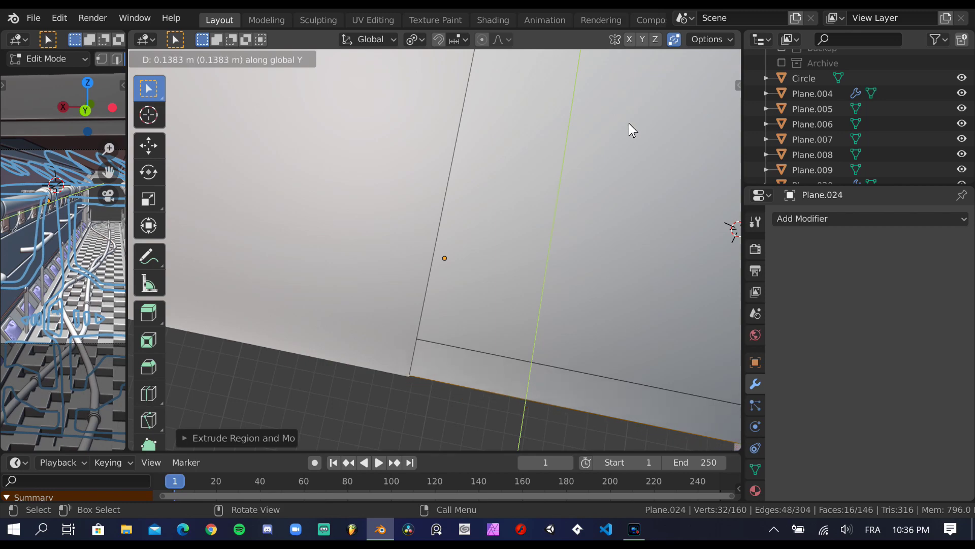
pyautogui.click(630, 124)
pyautogui.moveTo(629, 124)
pyautogui.mouseDown(button='middle')
pyautogui.moveTo(523, 250)
pyautogui.moveTo(408, 234)
pyautogui.mouseUp(button='middle')
pyautogui.press('Tab')
# Save the file and merge the door's outline shapes into the Circle object.
pyautogui.click(516, 293)
pyautogui.moveTo(515, 292); pyautogui.dragTo(438, 266, button='middle')
pyautogui.hotkey('ctrl', 's')
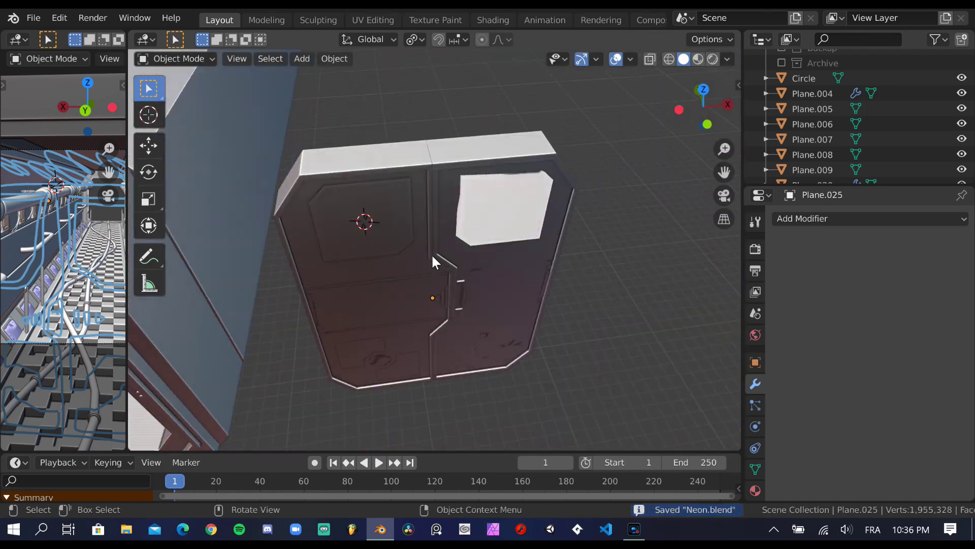
pyautogui.moveTo(486, 231); pyautogui.dragTo(519, 284, button='middle')
pyautogui.hotkey('shift', 'd')
pyautogui.click(558, 296)
pyautogui.hotkey('ctrl', 'z')
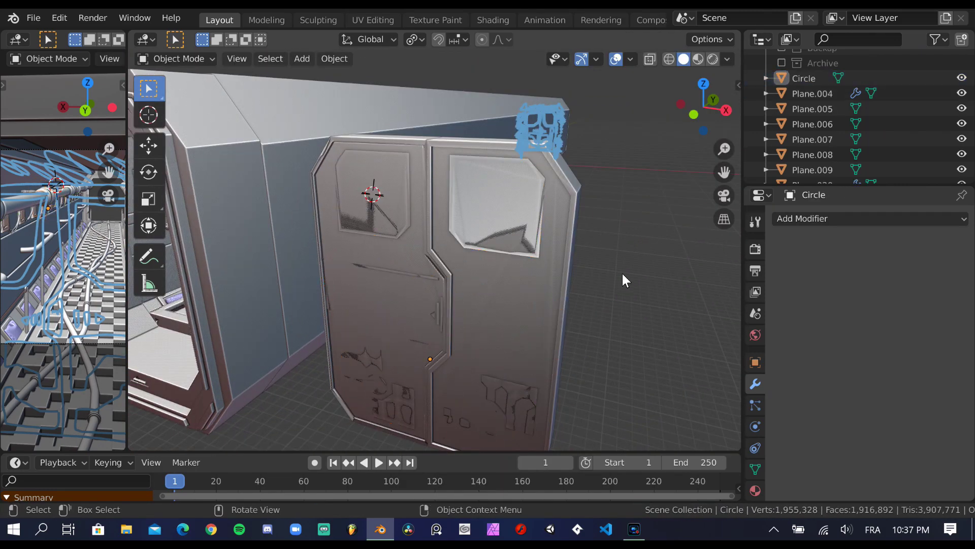
pyautogui.scroll(4, 484, 193)
pyautogui.moveTo(453, 270); pyautogui.dragTo(513, 254, button='middle')
# Add a Solidify modifier to Circle, raise its thickness, and reposition the shapes along Z.
pyautogui.click(833, 219)
pyautogui.click(648, 454)
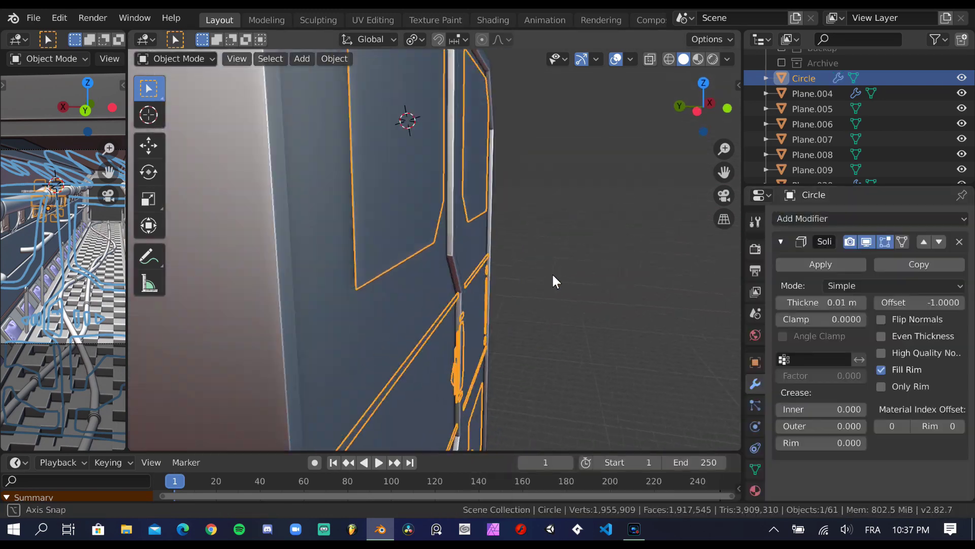
pyautogui.moveTo(817, 304); pyautogui.dragTo(864, 304)
pyautogui.press('g')
pyautogui.press('z')
pyautogui.click(448, 293)
pyautogui.press('KP_1')
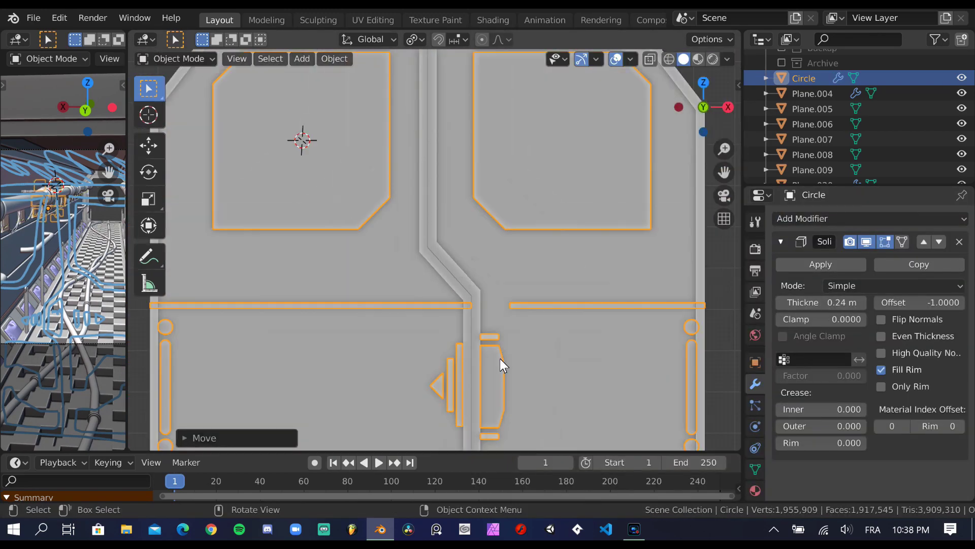
pyautogui.click(820, 264)
pyautogui.scroll(-3, 568, 274)
pyautogui.scroll(3, 567, 278)
# Select the top and bottom bars of the outline shapes in Edit Mode.
pyautogui.press('Tab')
pyautogui.scroll(-3, 535, 264)
pyautogui.moveTo(270, 183); pyautogui.dragTo(681, 232)
pyautogui.hotkey('ctrl', 'l')
pyautogui.press('s')
pyautogui.press('x')
pyautogui.press('Escape')
pyautogui.click(468, 206)
pyautogui.keyDown('shift'); pyautogui.click(493, 396); pyautogui.keyUp('shift')
pyautogui.press('space')
pyautogui.press('Escape')
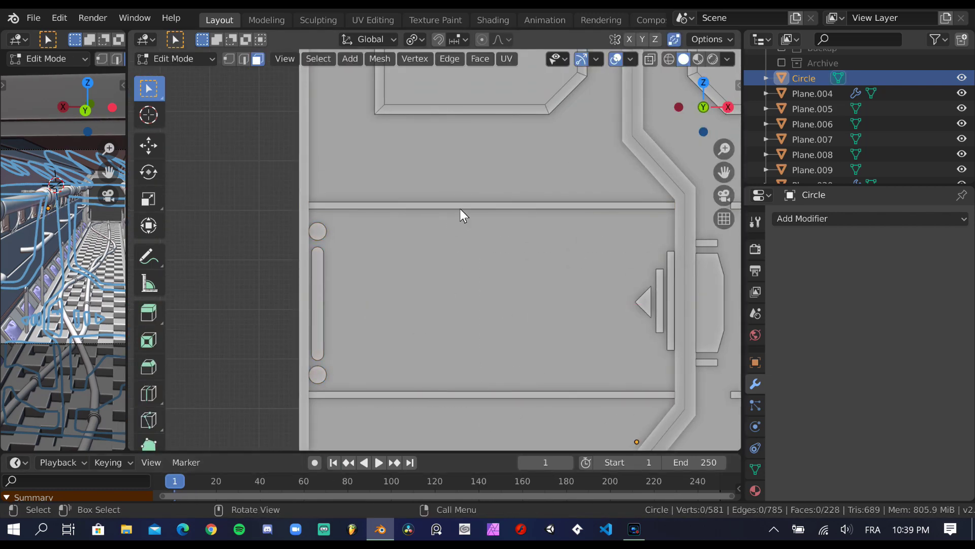
# Move the capsule and circles to the right along X.
pyautogui.press('s')
pyautogui.press('Escape')
pyautogui.hotkey('ctrl', 'z')
pyautogui.press('g')
pyautogui.press('x')
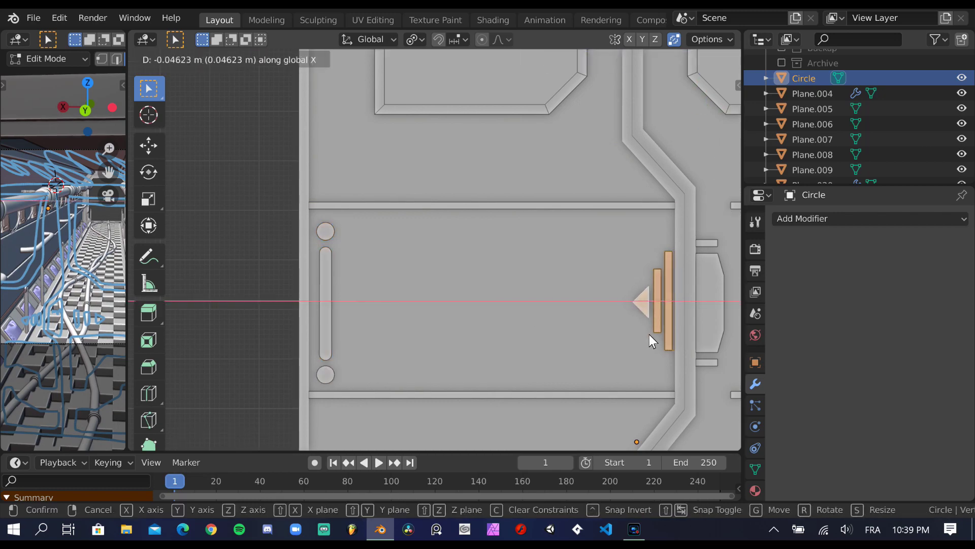
pyautogui.click(651, 333)
pyautogui.keyDown('shift'); pyautogui.moveTo(651, 333); pyautogui.dragTo(557, 243, button='middle'); pyautogui.keyUp('shift')
# Try scaling the top and bottom bars along X to adjust their width.
pyautogui.click(549, 202)
pyautogui.keyDown('shift'); pyautogui.click(542, 393); pyautogui.keyUp('shift')
pyautogui.press('s')
pyautogui.press('x')
pyautogui.press('Escape')
pyautogui.hotkey('ctrl', 'z')
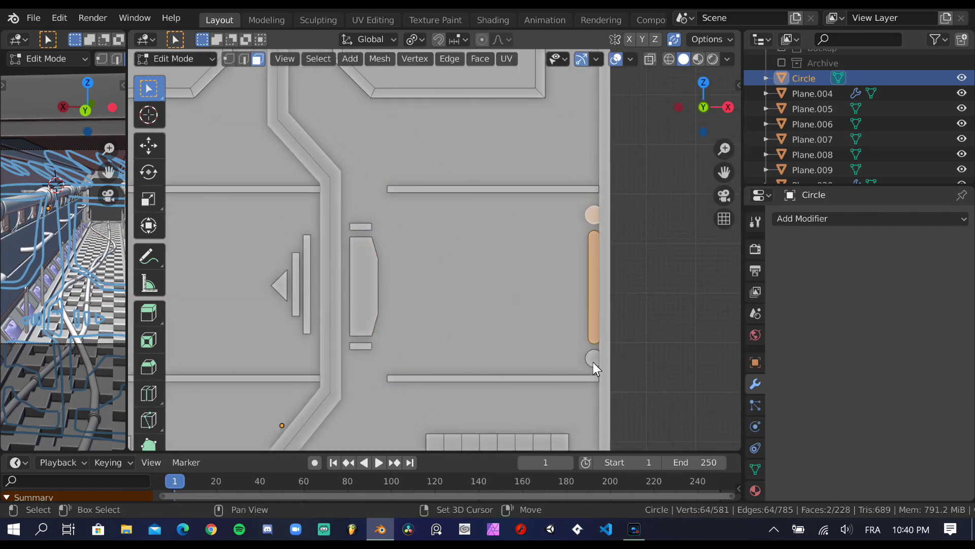
pyautogui.scroll(-3, 609, 376)
pyautogui.scroll(5, 373, 389)
pyautogui.moveTo(409, 233)
pyautogui.mouseDown(button='middle')
pyautogui.moveTo(373, 389)
pyautogui.moveTo(492, 302)
pyautogui.moveTo(509, 270)
pyautogui.moveTo(726, 440)
pyautogui.mouseUp(button='middle')
# Settle the Solidify thickness of the outline shapes at 0.3 m.
pyautogui.press('g')
pyautogui.press('y')
pyautogui.press('Escape')
pyautogui.press('Tab')
pyautogui.hotkey('ctrl', 'z')
pyautogui.hotkey('ctrl', 'shift', 'z')
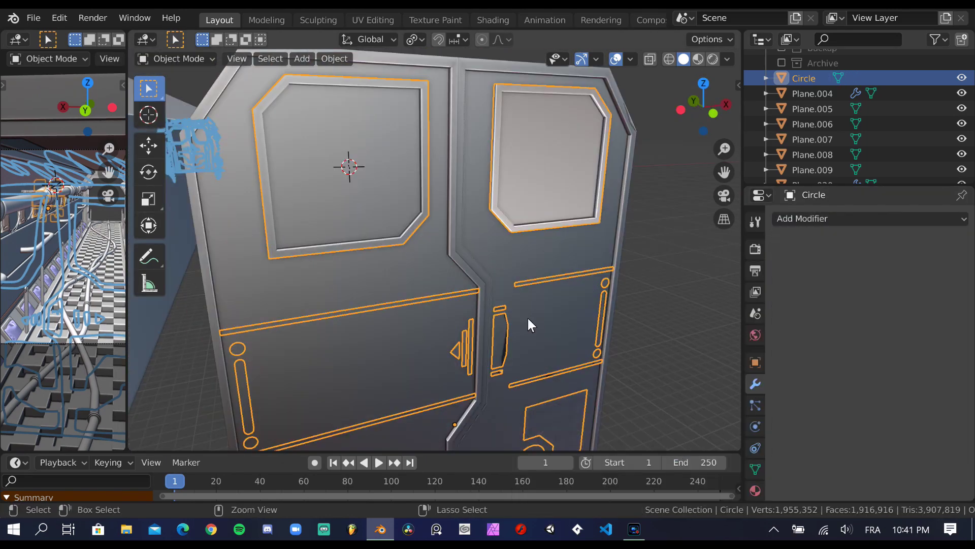
pyautogui.hotkey('ctrl', 'shift', 'z')
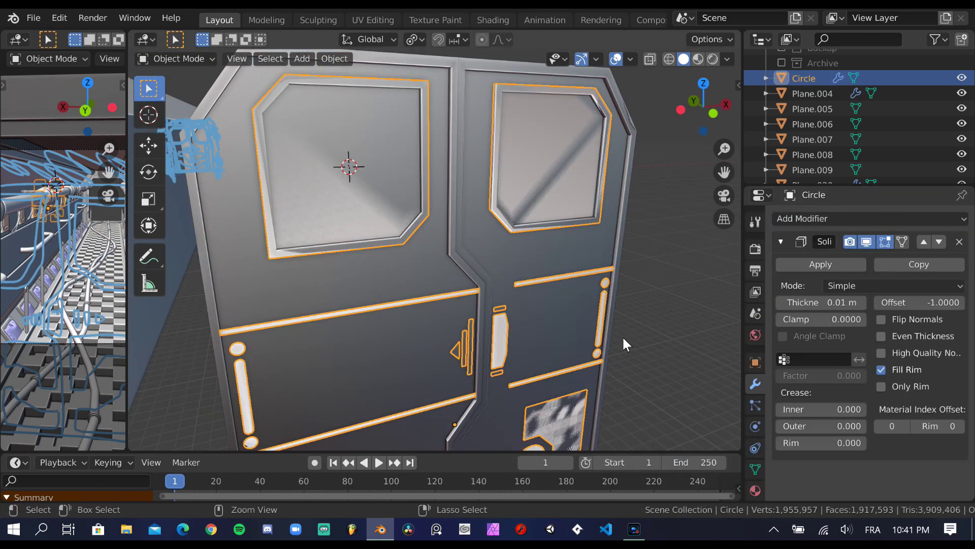
pyautogui.hotkey('ctrl', 'z')
pyautogui.moveTo(623, 335); pyautogui.dragTo(574, 289, button='middle')
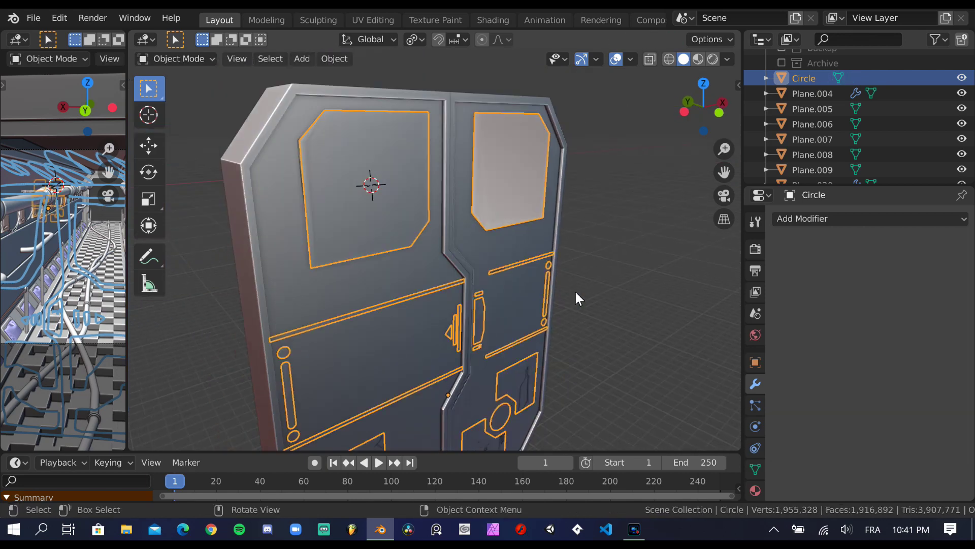
pyautogui.hotkey('ctrl', 'shift', 'z')
pyautogui.hotkey('ctrl', 'z')
pyautogui.moveTo(573, 314)
pyautogui.mouseDown(button='middle')
pyautogui.moveTo(503, 326)
pyautogui.moveTo(576, 310)
pyautogui.moveTo(499, 296)
pyautogui.moveTo(542, 306)
pyautogui.moveTo(404, 338)
pyautogui.moveTo(506, 309)
pyautogui.mouseUp(button='middle')
# Move the Circle outline shapes along Y onto the door front.
pyautogui.press('g')
pyautogui.press('y')
pyautogui.click(577, 310)
# Inspect the window frame faces in Edit Mode and assign the Door Frame Light material.
pyautogui.click(512, 251)
pyautogui.press('Tab')
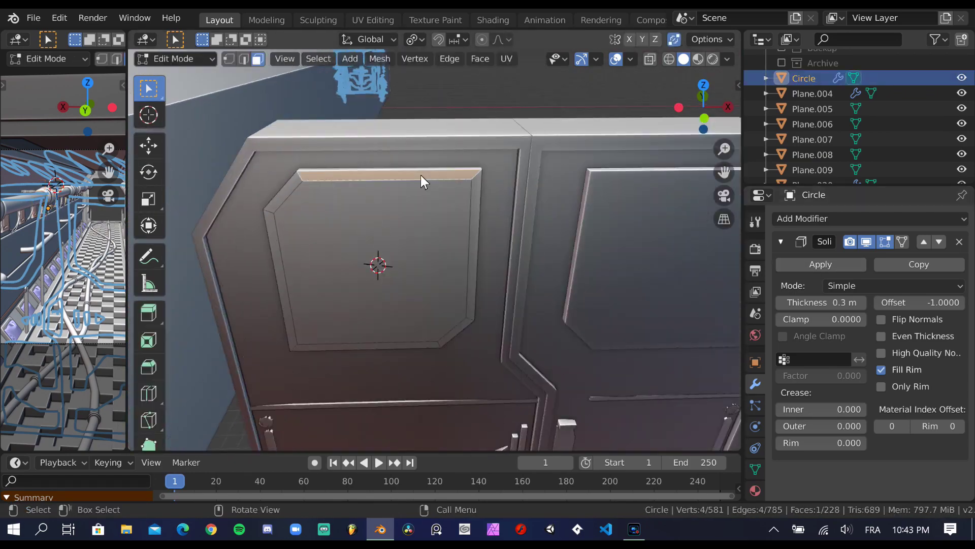
pyautogui.click(421, 178)
pyautogui.moveTo(497, 194)
pyautogui.mouseDown(button='middle')
pyautogui.moveTo(507, 259)
pyautogui.moveTo(405, 342)
pyautogui.mouseUp(button='middle')
pyautogui.hotkey('alt', 'a')
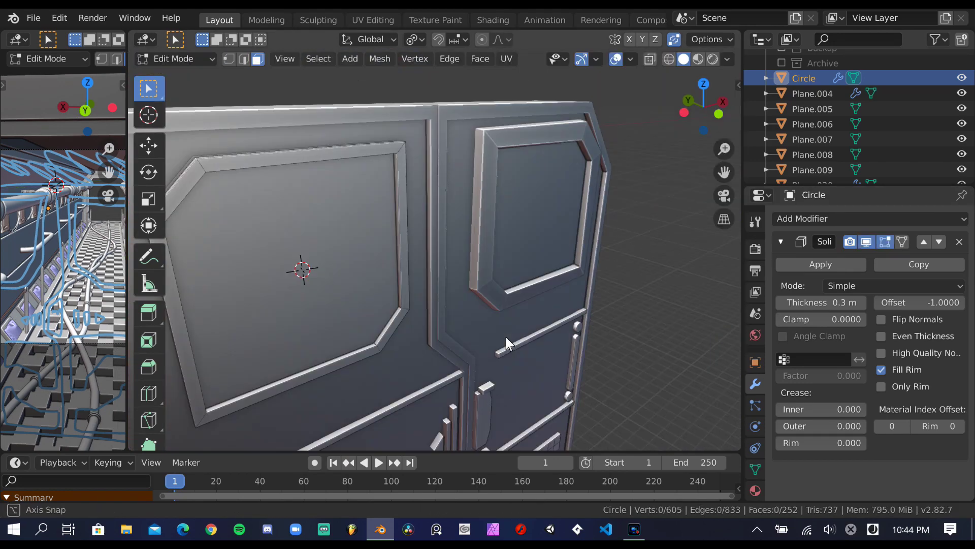
pyautogui.moveTo(506, 336); pyautogui.dragTo(569, 312, button='middle')
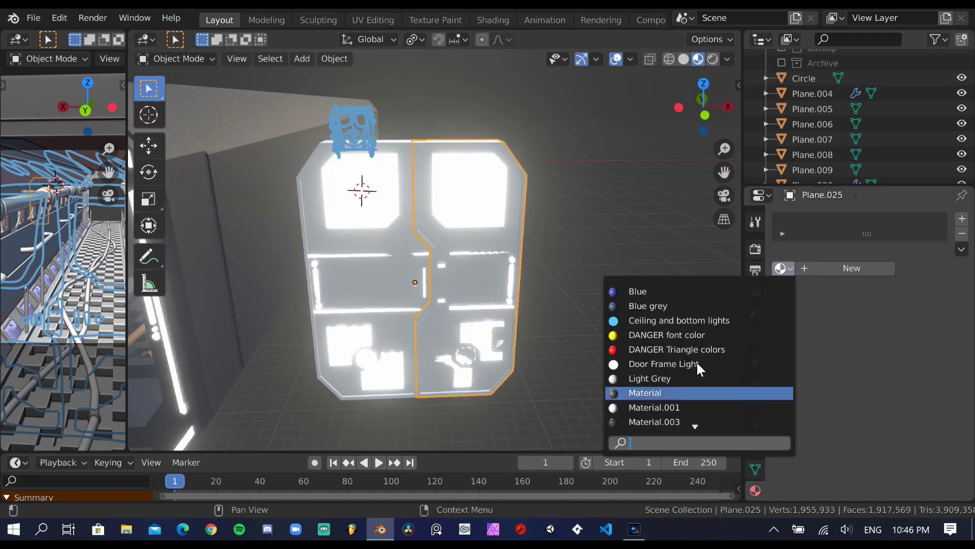
pyautogui.click(696, 360)
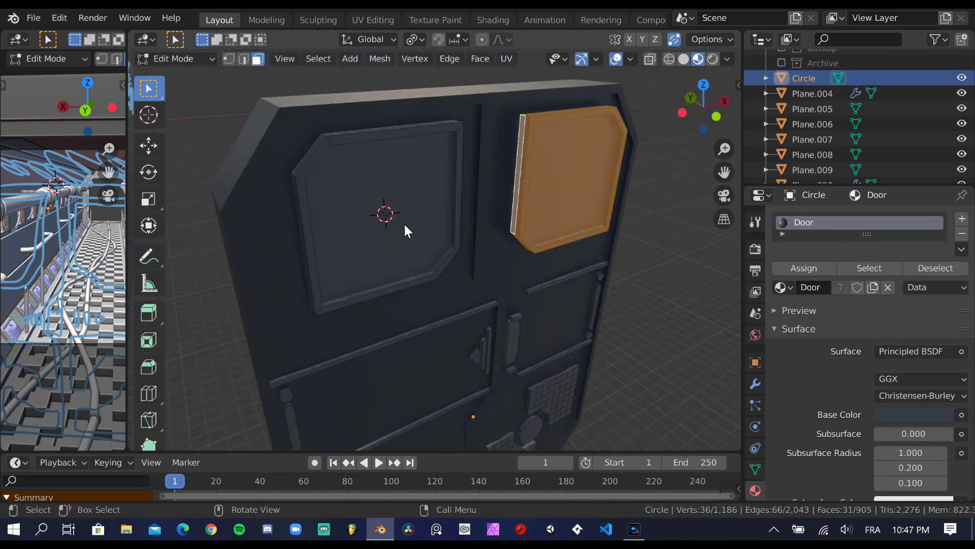
# Give the selected window panes a new material slot with a dark red base color.
pyautogui.click(963, 219)
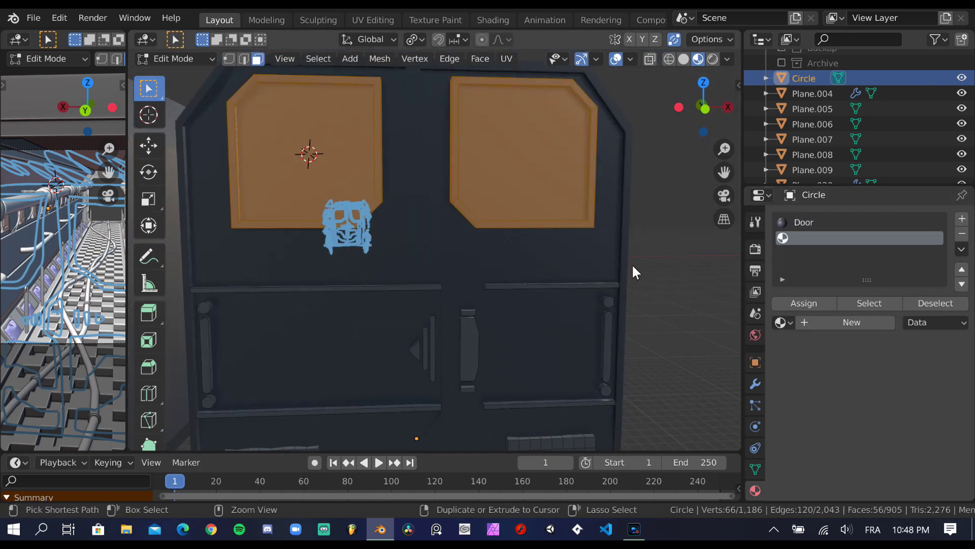
pyautogui.press('Tab')
pyautogui.click(851, 322)
pyautogui.click(913, 430)
pyautogui.moveTo(944, 252); pyautogui.dragTo(944, 286)
pyautogui.click(873, 271)
# Deselect all faces, save Neon.blend, and bring up the Door slot's material list.
pyautogui.press('Tab')
pyautogui.hotkey('alt', 'a')
pyautogui.scroll(-2, 661, 236)
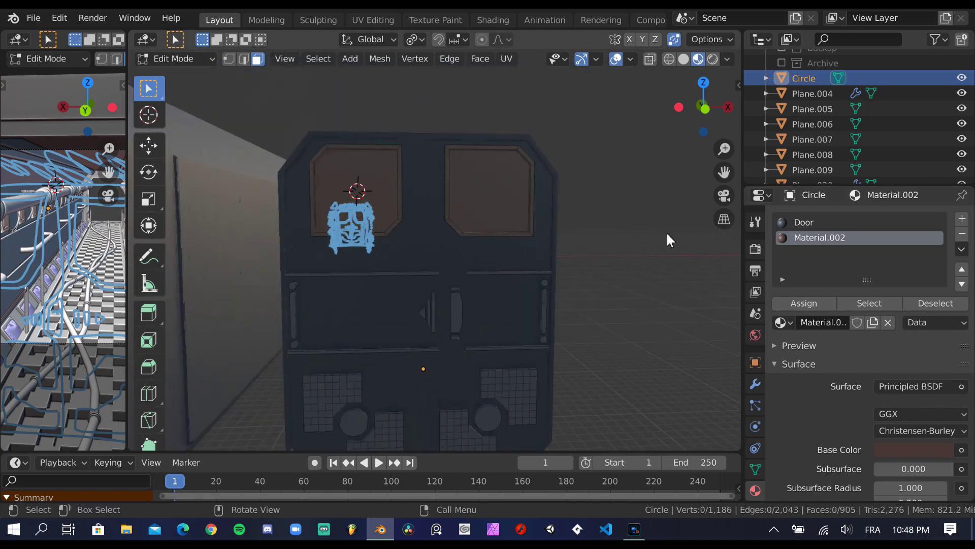
pyautogui.press('Tab')
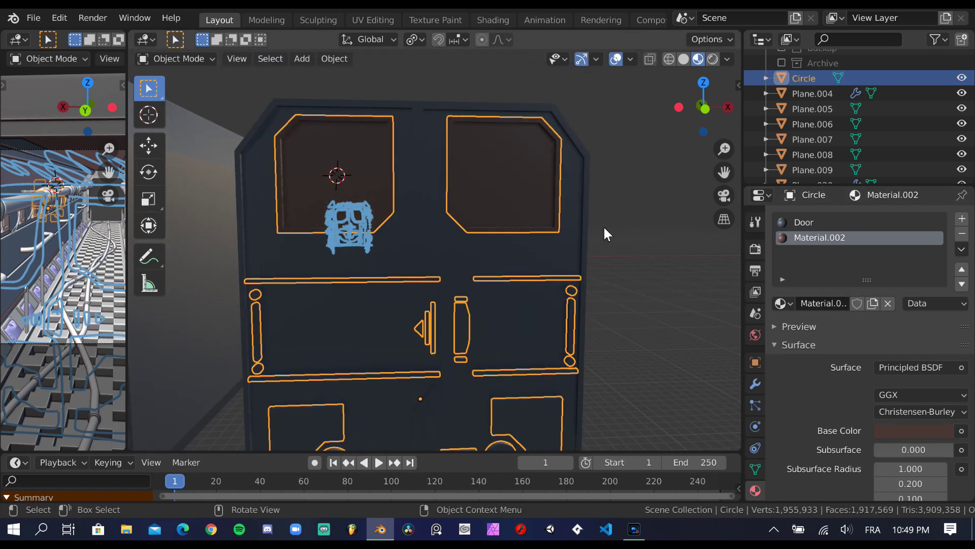
pyautogui.press('Tab')
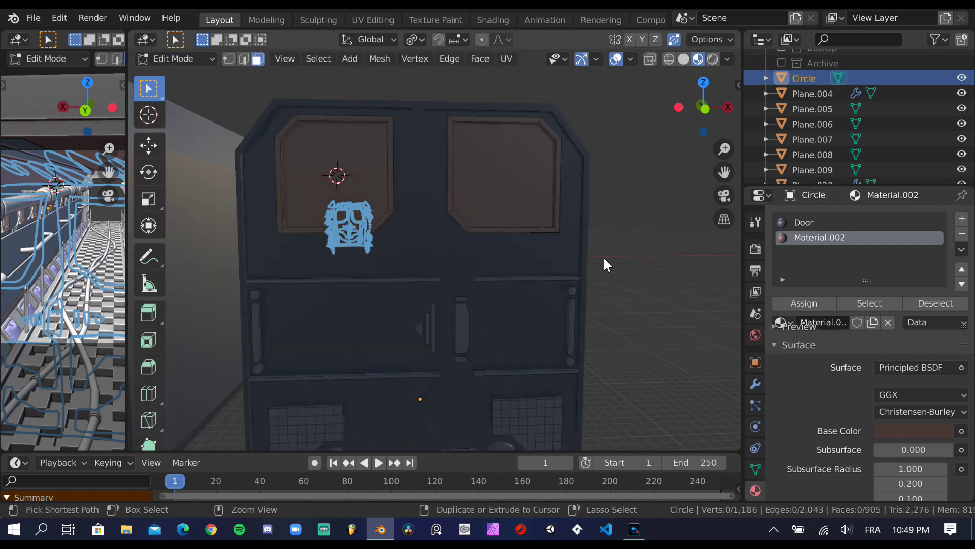
pyautogui.hotkey('ctrl', 's')
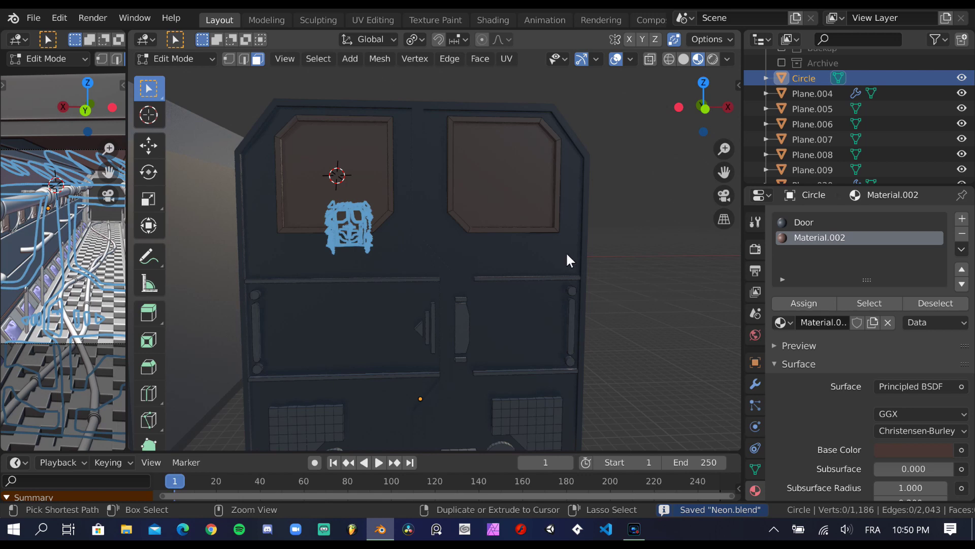
pyautogui.click(813, 222)
pyautogui.click(783, 322)
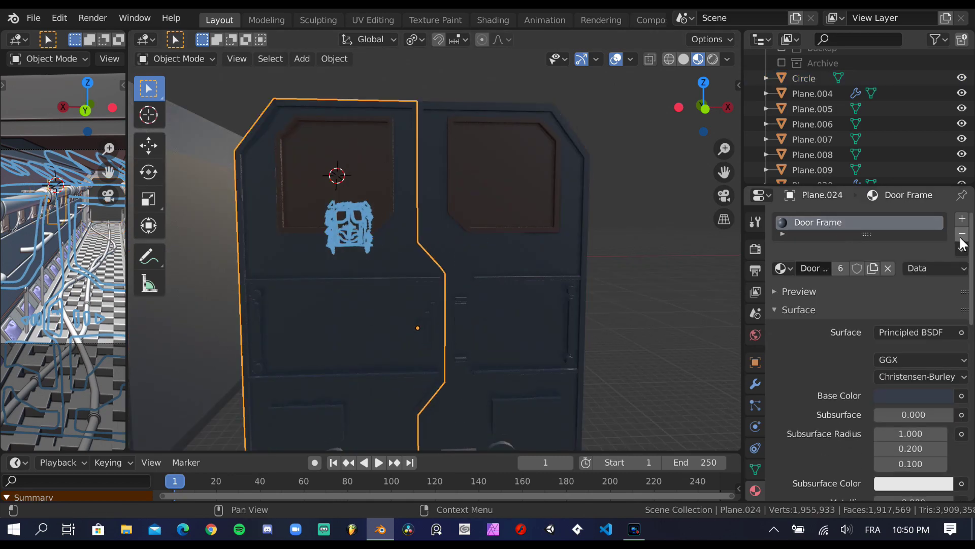
# Apply the Door material to the left door and start editing the right door's mesh.
pyautogui.click(783, 267)
pyautogui.click(653, 364)
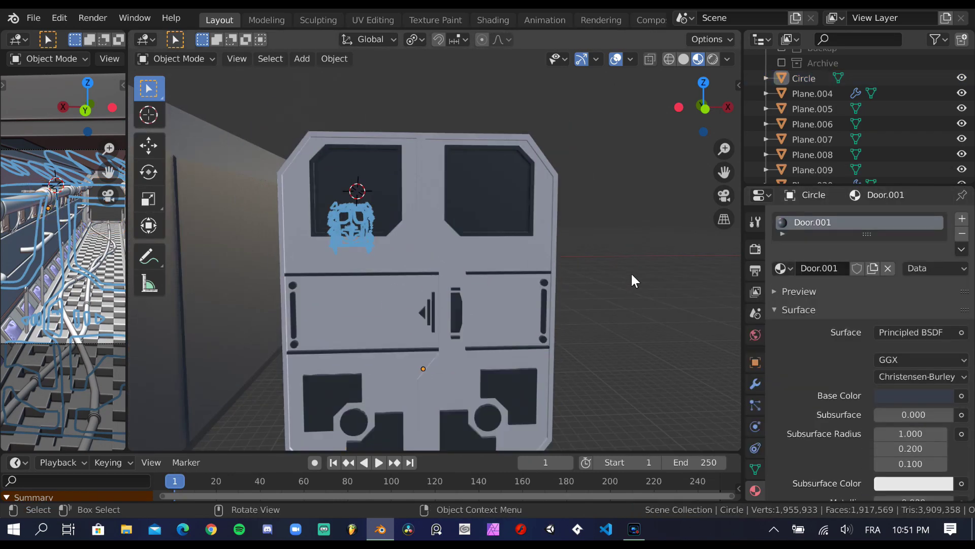
pyautogui.press('Tab')
pyautogui.scroll(3, 359, 307)
pyautogui.press('l')
# Box-select the light faces on the door.
pyautogui.moveTo(669, 349)
pyautogui.mouseDown(button='middle')
pyautogui.moveTo(530, 317)
pyautogui.moveTo(348, 387)
pyautogui.moveTo(275, 257)
pyautogui.moveTo(549, 342)
pyautogui.moveTo(633, 218)
pyautogui.moveTo(399, 358)
pyautogui.mouseUp(button='middle')
pyautogui.scroll(4, 399, 357)
pyautogui.press('b')
pyautogui.scroll(-4, 445, 358)
pyautogui.scroll(5, 458, 294)
pyautogui.moveTo(514, 362); pyautogui.dragTo(503, 286)
pyautogui.scroll(-3, 502, 286)
pyautogui.scroll(-3, 491, 299)
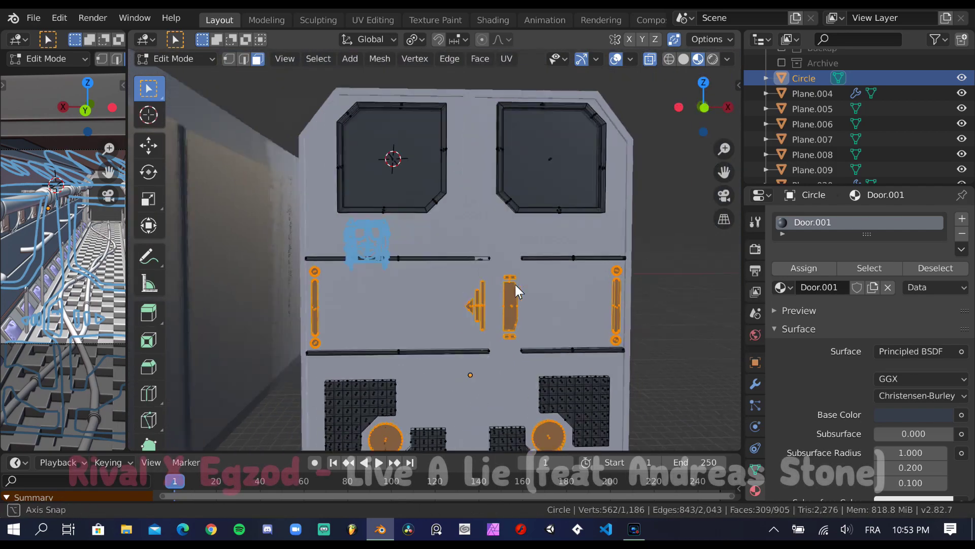
# Assign a new white emissive Door Lights material at strength 5.000 to the light faces.
pyautogui.click(962, 219)
pyautogui.click(783, 322)
pyautogui.click(661, 427)
pyautogui.click(804, 303)
pyautogui.press('Tab')
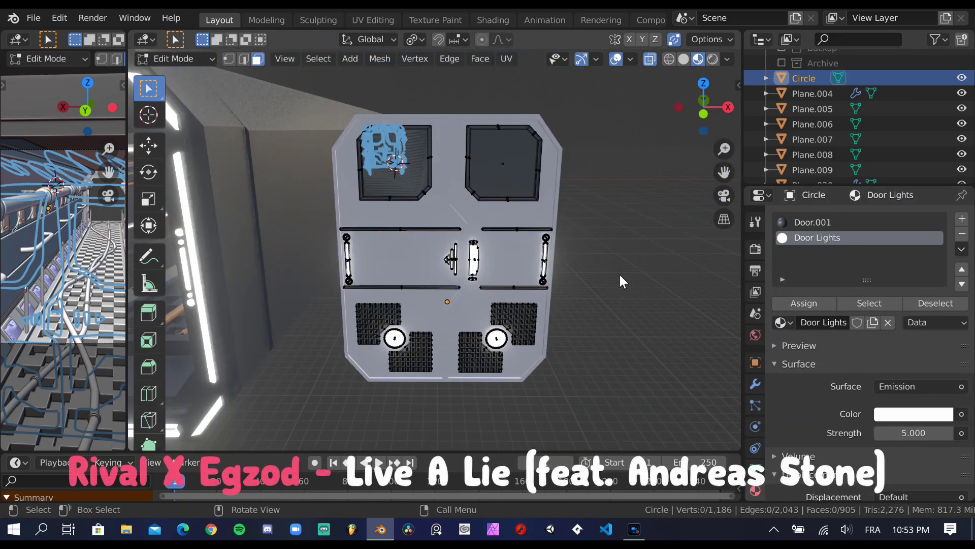
# Select the left door's frame geometry and assign it the existing Door Frame material.
pyautogui.scroll(2, 609, 259)
pyautogui.moveTo(604, 259)
pyautogui.mouseDown(button='middle')
pyautogui.moveTo(475, 246)
pyautogui.moveTo(564, 297)
pyautogui.mouseUp(button='middle')
pyautogui.click(474, 246)
pyautogui.press('Tab')
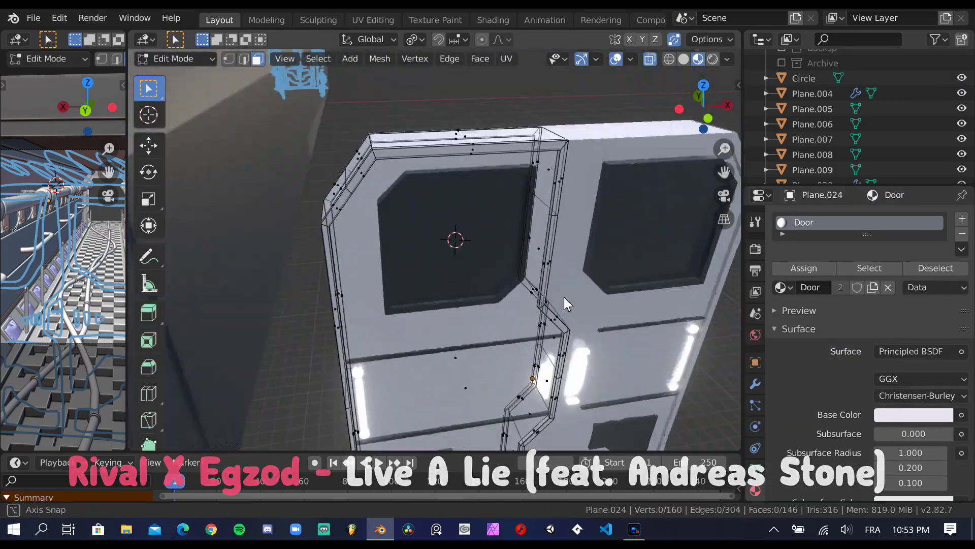
pyautogui.scroll(3, 359, 186)
pyautogui.press('l')
pyautogui.moveTo(359, 186)
pyautogui.mouseDown(button='middle')
pyautogui.moveTo(435, 124)
pyautogui.moveTo(488, 254)
pyautogui.moveTo(354, 338)
pyautogui.moveTo(508, 254)
pyautogui.mouseUp(button='middle')
pyautogui.press('Tab')
pyautogui.click(779, 304)
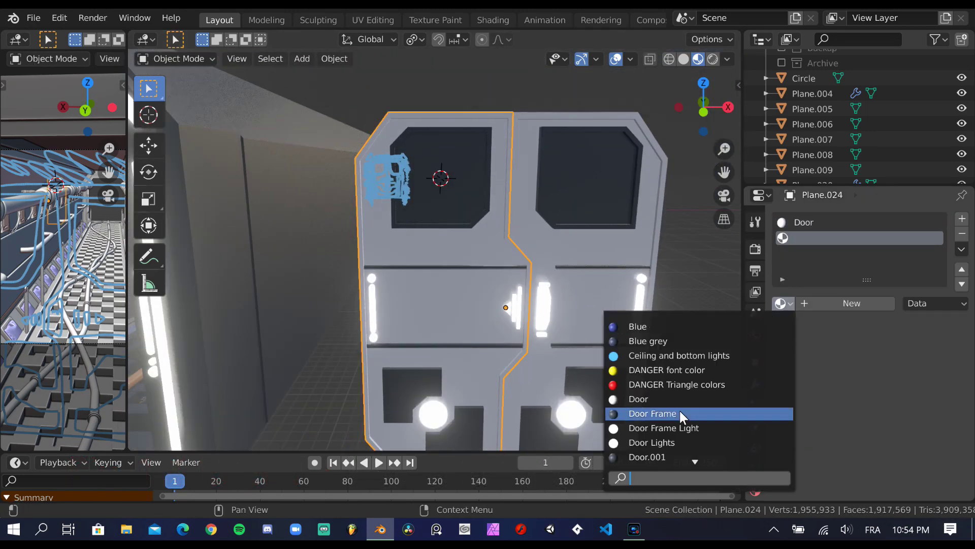
pyautogui.click(661, 442)
pyautogui.click(552, 190)
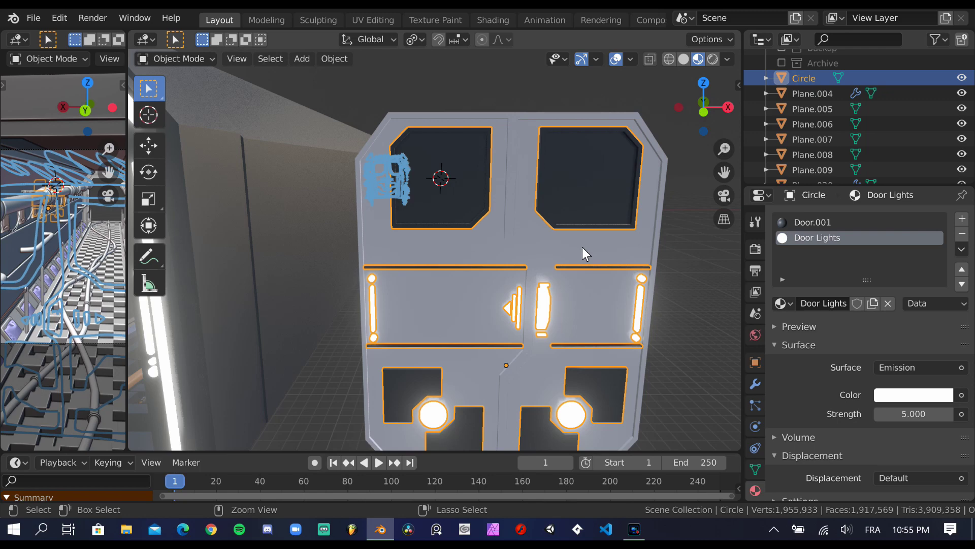
# Select the border face loop of door Plane.025 and save Neon.blend.
pyautogui.click(582, 248)
pyautogui.press('Tab')
pyautogui.moveTo(641, 275); pyautogui.dragTo(506, 238, button='middle')
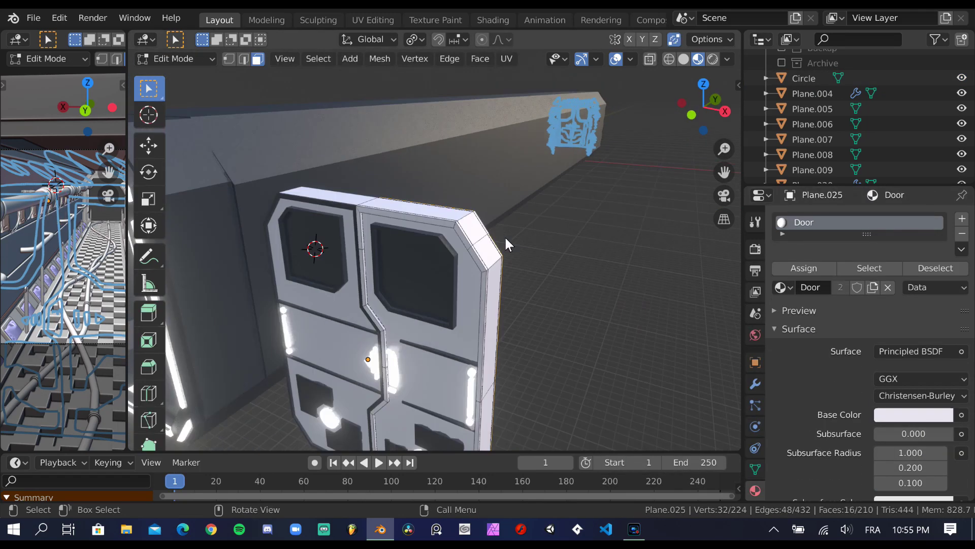
pyautogui.keyDown('alt'); pyautogui.click(506, 238); pyautogui.keyUp('alt')
pyautogui.scroll(4, 654, 133)
pyautogui.moveTo(653, 133)
pyautogui.mouseDown(button='middle')
pyautogui.moveTo(660, 222)
pyautogui.moveTo(424, 181)
pyautogui.mouseUp(button='middle')
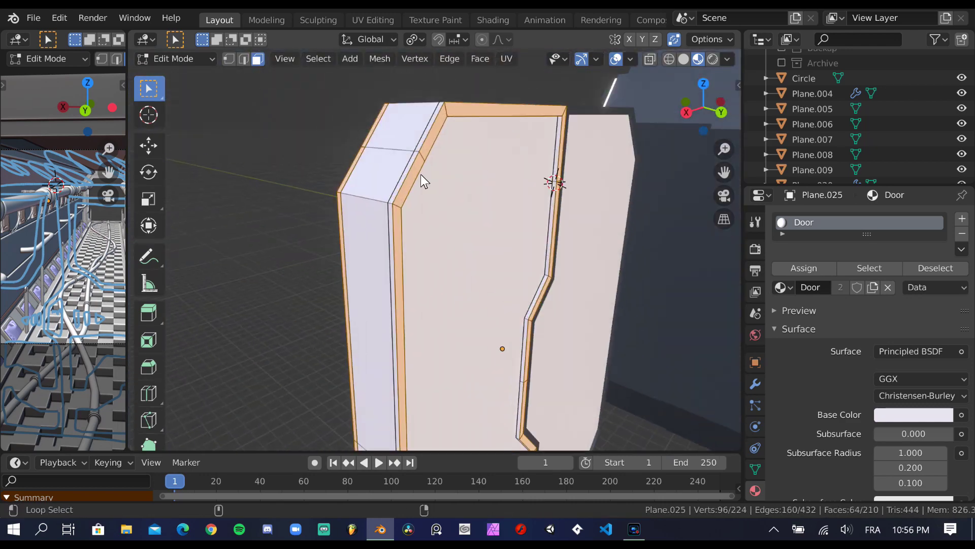
pyautogui.moveTo(520, 243)
pyautogui.mouseDown(button='middle')
pyautogui.moveTo(486, 189)
pyautogui.moveTo(503, 297)
pyautogui.mouseUp(button='middle')
pyautogui.hotkey('ctrl', 's')
pyautogui.scroll(-2, 510, 301)
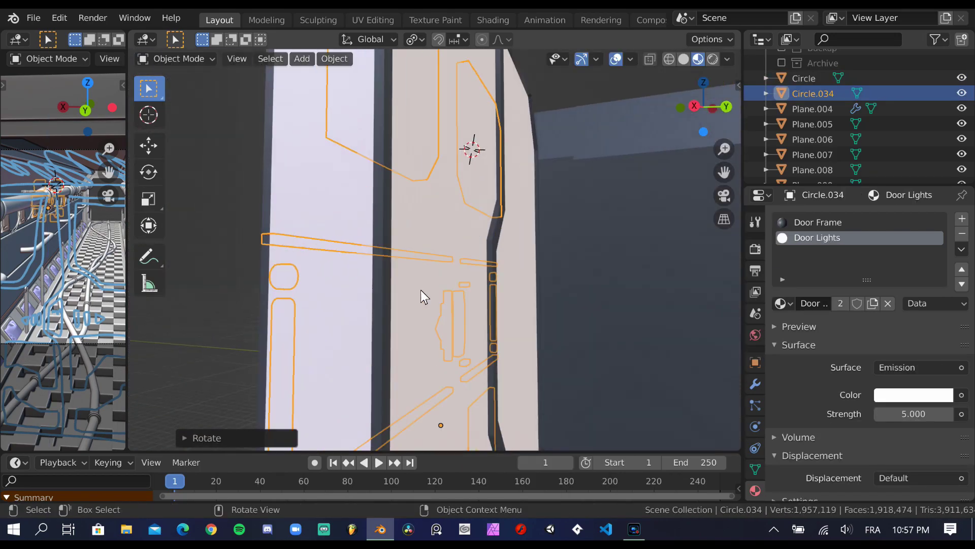
# Move the trim copy along Y toward the back of the door.
pyautogui.press('g')
pyautogui.press('y')
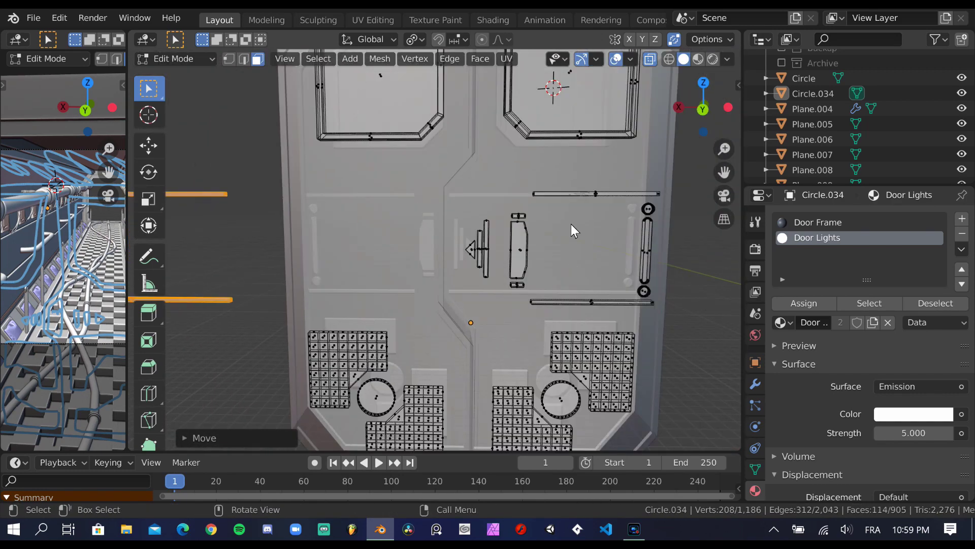
pyautogui.rightClick(549, 266)
# Inset the latch emblem's faces and separate them into their own object.
pyautogui.click(548, 267)
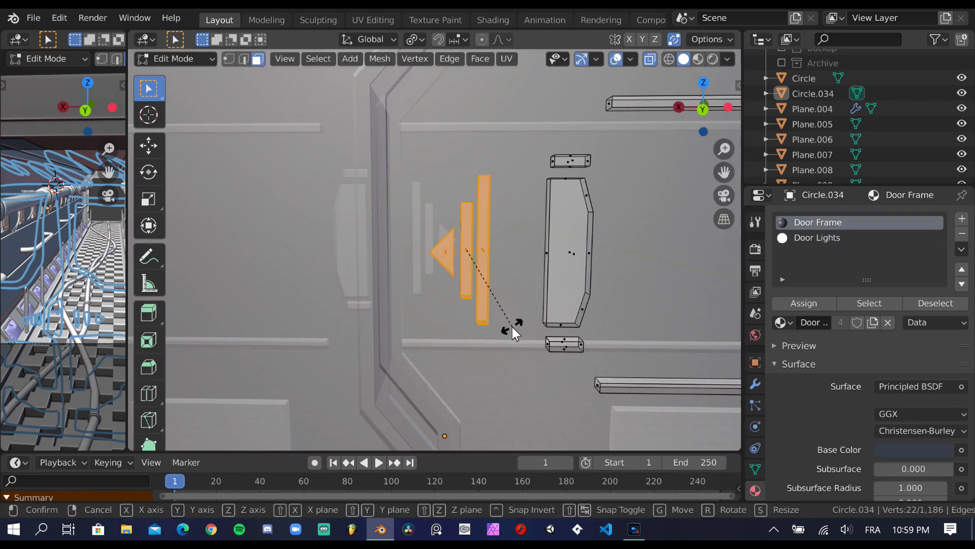
pyautogui.write('180')
pyautogui.click(512, 326)
pyautogui.press('p')
pyautogui.click(477, 303)
# Rotate the triangle and bars 180 degrees around Y to flip the arrow.
pyautogui.rightClick(478, 252)
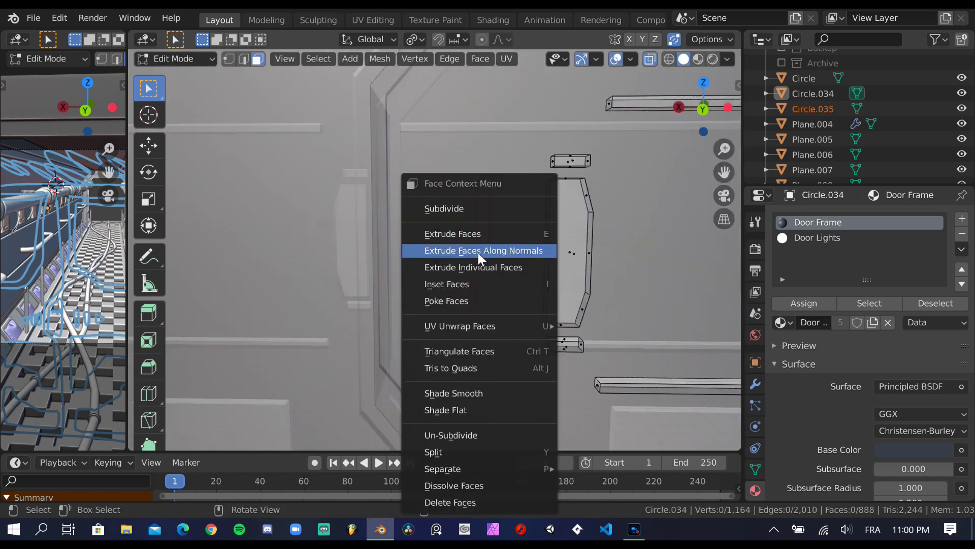
pyautogui.press('Escape')
pyautogui.write('ry')
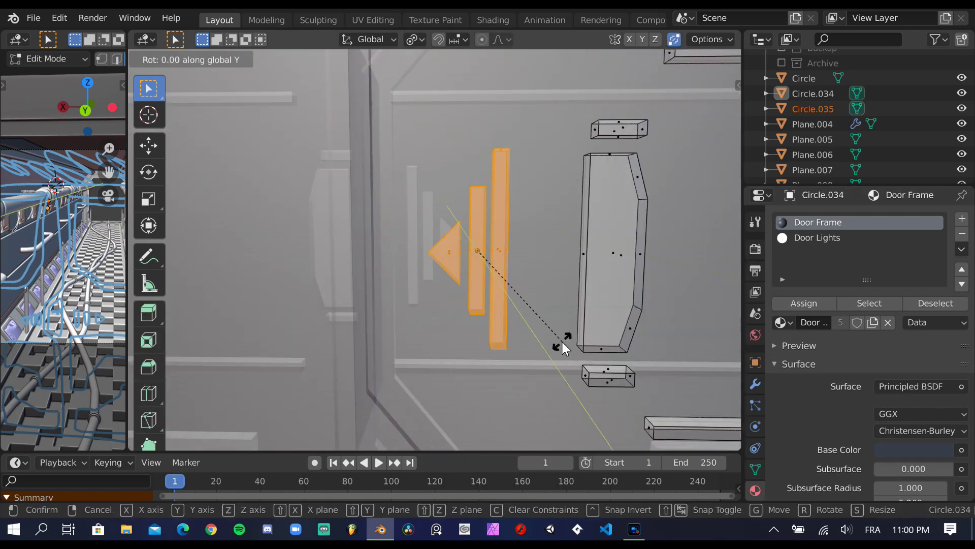
pyautogui.write('180')
pyautogui.press('Return')
pyautogui.moveTo(573, 296); pyautogui.dragTo(572, 266, button='middle')
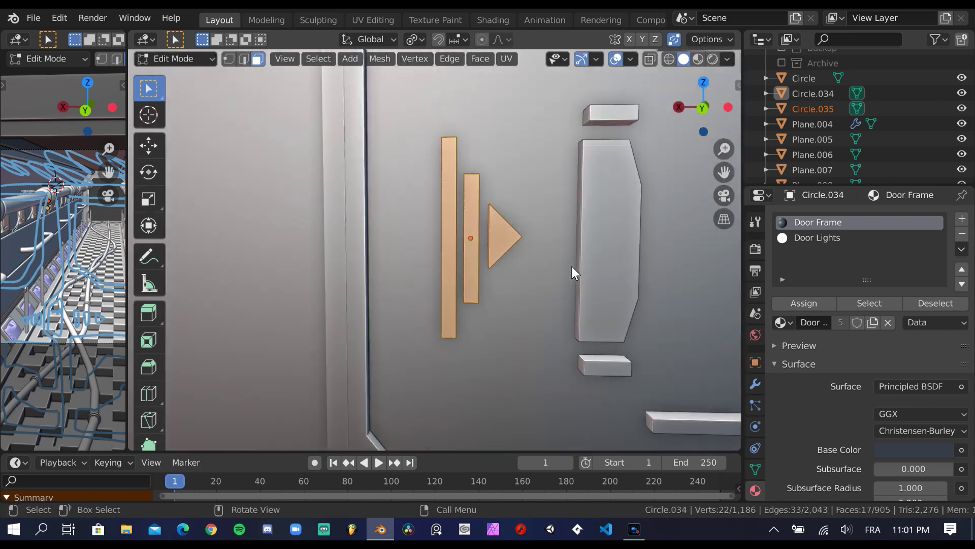
pyautogui.scroll(2, 572, 265)
pyautogui.scroll(-5, 572, 267)
# Back in Object Mode, duplicate trim object Circle.034 in place.
pyautogui.press('Tab')
pyautogui.moveTo(435, 383)
pyautogui.mouseDown(button='middle')
pyautogui.moveTo(598, 309)
pyautogui.moveTo(565, 260)
pyautogui.moveTo(424, 219)
pyautogui.mouseUp(button='middle')
pyautogui.hotkey('shift', 'd')
pyautogui.press('Escape')
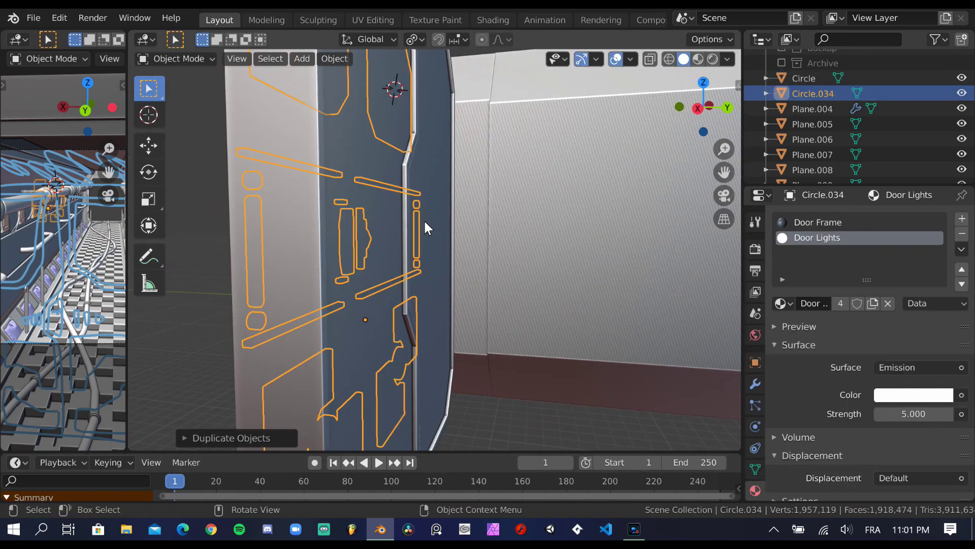
# Move the duplicated trim into position on the door, checking it in see-through view.
pyautogui.hotkey('alt', 'z')
pyautogui.press('g')
pyautogui.click(543, 318)
pyautogui.moveTo(543, 319)
pyautogui.mouseDown(button='middle')
pyautogui.moveTo(432, 309)
pyautogui.moveTo(485, 291)
pyautogui.moveTo(496, 302)
pyautogui.moveTo(476, 265)
pyautogui.mouseUp(button='middle')
pyautogui.hotkey('alt', 'z')
pyautogui.press('Tab')
pyautogui.moveTo(380, 305)
pyautogui.mouseDown(button='middle')
pyautogui.moveTo(474, 238)
pyautogui.moveTo(542, 307)
pyautogui.moveTo(503, 289)
pyautogui.moveTo(502, 353)
pyautogui.moveTo(458, 238)
pyautogui.mouseUp(button='middle')
pyautogui.press('Tab')
# Rotate the duplicated trim 180 degrees around Z.
pyautogui.hotkey('alt', 'z')
pyautogui.press('r')
pyautogui.press('z')
pyautogui.press('1')
pyautogui.press('8')
pyautogui.press('0')
pyautogui.press('Return')
# Rotate the duplicate's selected faces around the Y axis in Edit Mode.
pyautogui.press('Tab')
pyautogui.press('r')
pyautogui.press('y')
pyautogui.press('Return')
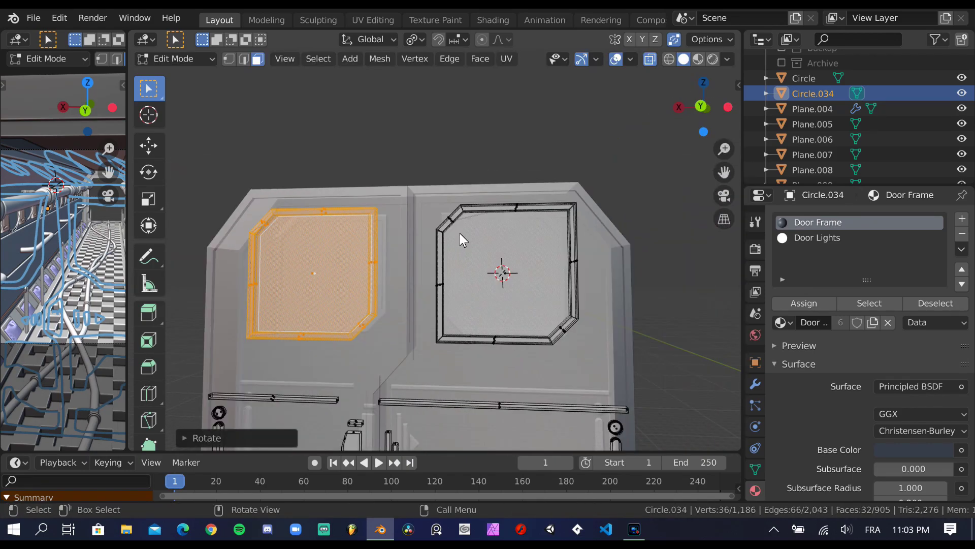
pyautogui.press('r')
pyautogui.press('y')
pyautogui.press('Return')
pyautogui.press('Tab')
pyautogui.moveTo(615, 363)
pyautogui.mouseDown(button='middle')
pyautogui.moveTo(462, 274)
pyautogui.moveTo(553, 171)
pyautogui.moveTo(499, 239)
pyautogui.moveTo(396, 298)
pyautogui.moveTo(525, 276)
pyautogui.moveTo(456, 251)
pyautogui.mouseUp(button='middle')
pyautogui.scroll(5, 463, 274)
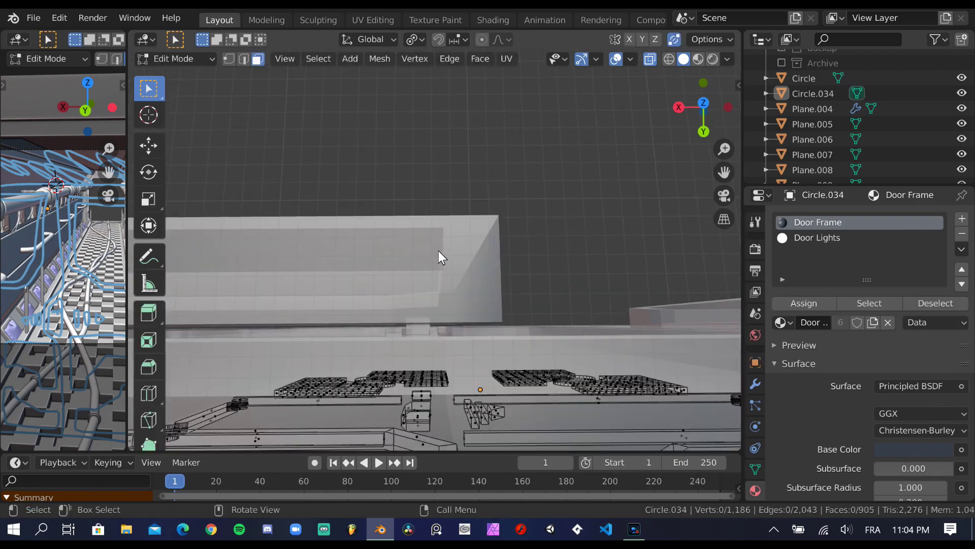
# Move the original trim Circle's geometry along Y.
pyautogui.click(365, 257)
pyautogui.press('Tab')
pyautogui.moveTo(365, 257)
pyautogui.mouseDown(button='middle')
pyautogui.moveTo(518, 285)
pyautogui.moveTo(495, 342)
pyautogui.moveTo(696, 81)
pyautogui.mouseUp(button='middle')
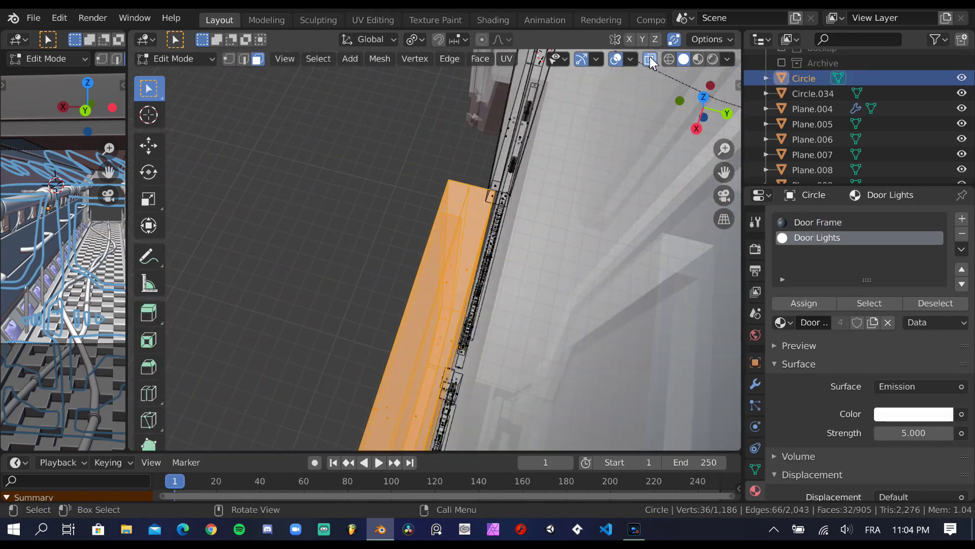
pyautogui.press('g')
pyautogui.press('y')
pyautogui.click(508, 256)
# Select the back-side trim Circle.034 and move its selected face.
pyautogui.moveTo(509, 255)
pyautogui.mouseDown(button='middle')
pyautogui.moveTo(558, 153)
pyautogui.moveTo(527, 201)
pyautogui.mouseUp(button='middle')
pyautogui.click(527, 201)
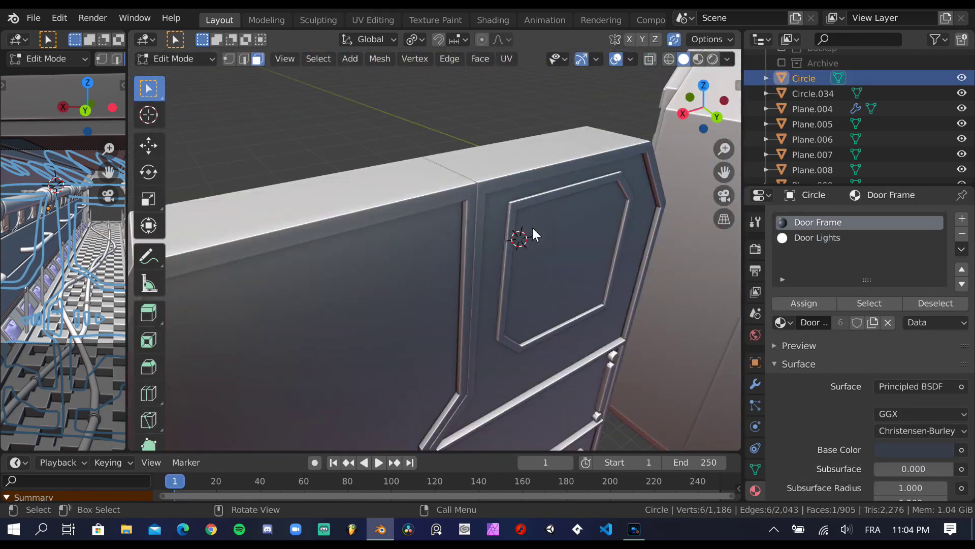
pyautogui.press('Tab')
pyautogui.click(404, 227)
pyautogui.press('Tab')
pyautogui.moveTo(405, 227); pyautogui.dragTo(497, 201, button='middle')
pyautogui.press('g')
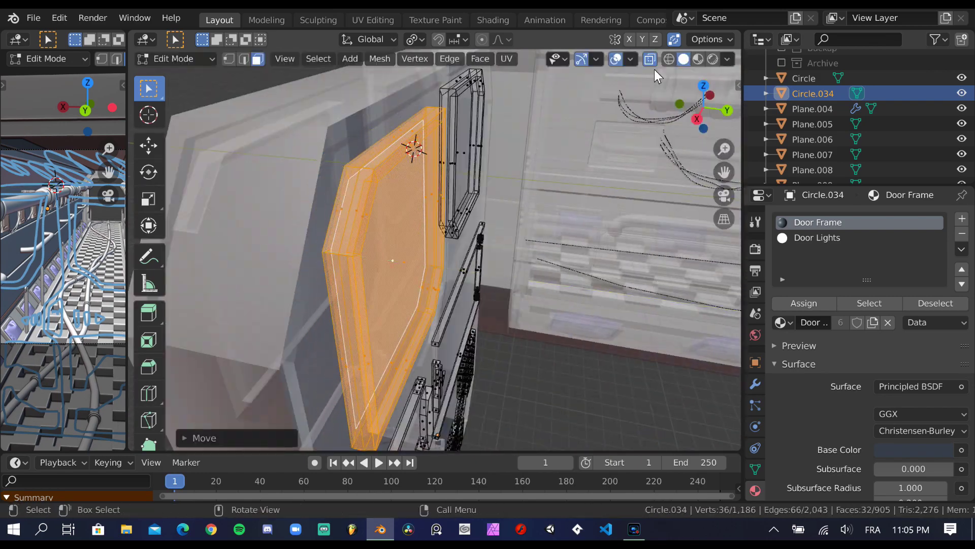
# Nudge the selected trim geometry along the Y axis.
pyautogui.moveTo(621, 101); pyautogui.dragTo(484, 248, button='middle')
pyautogui.press('Tab')
pyautogui.press('Tab')
pyautogui.moveTo(559, 141)
pyautogui.mouseDown(button='middle')
pyautogui.moveTo(638, 328)
pyautogui.moveTo(555, 281)
pyautogui.moveTo(310, 307)
pyautogui.moveTo(415, 262)
pyautogui.moveTo(410, 283)
pyautogui.moveTo(432, 244)
pyautogui.moveTo(478, 317)
pyautogui.moveTo(588, 235)
pyautogui.mouseUp(button='middle')
pyautogui.press('g')
pyautogui.press('y')
pyautogui.click(552, 276)
# Preview the door with its materials from an angled and front view.
pyautogui.moveTo(492, 272); pyautogui.dragTo(562, 222, button='middle')
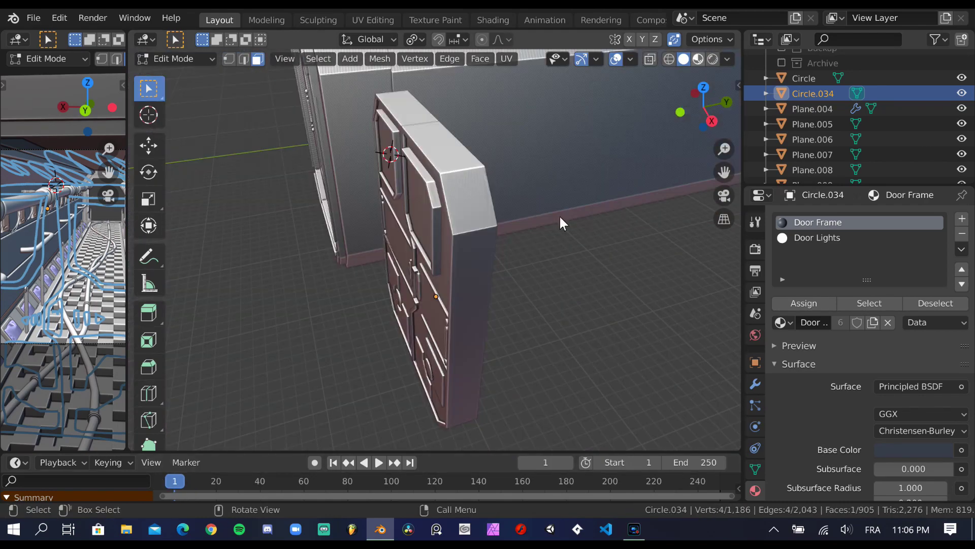
pyautogui.press('z')
pyautogui.moveTo(559, 215)
pyautogui.mouseDown(button='middle')
pyautogui.moveTo(442, 298)
pyautogui.moveTo(311, 261)
pyautogui.moveTo(561, 281)
pyautogui.moveTo(361, 211)
pyautogui.moveTo(425, 289)
pyautogui.moveTo(313, 334)
pyautogui.mouseUp(button='middle')
pyautogui.press('Tab')
# Select the door Plane.025, cancel a move, and pick the trim object Circle.
pyautogui.click(362, 212)
pyautogui.press('Tab')
pyautogui.click(314, 334)
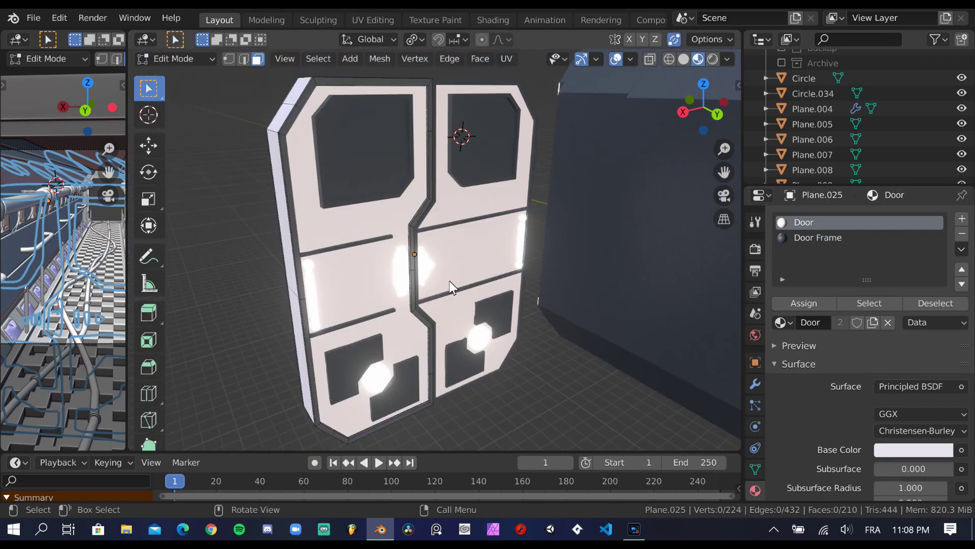
pyautogui.moveTo(454, 283); pyautogui.dragTo(553, 259, button='middle')
pyautogui.press('Tab')
pyautogui.press('g')
pyautogui.press('Escape')
pyautogui.click(554, 196)
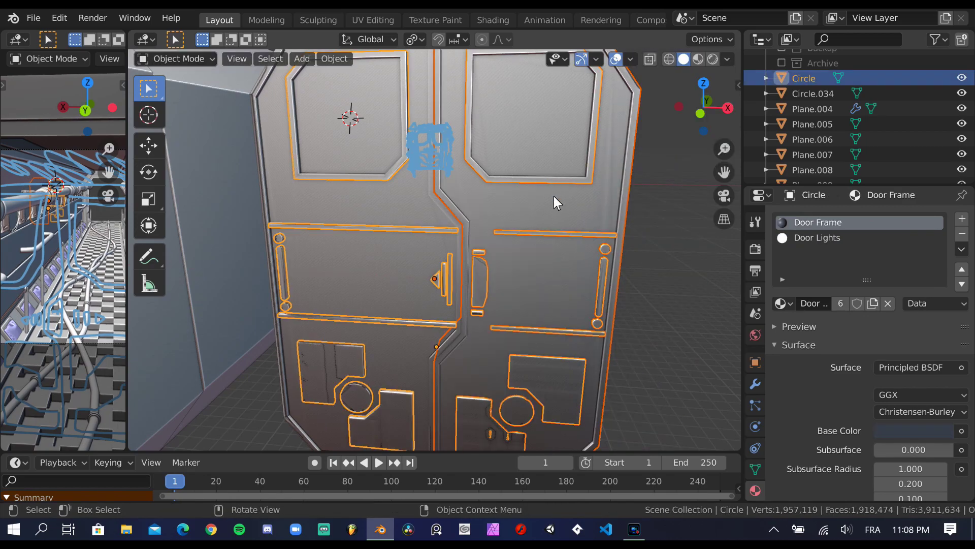
pyautogui.click(559, 196)
# Box-select the right door's trim parts with linked geometry and separate them by selection.
pyautogui.press('Tab')
pyautogui.hotkey('alt', 'z')
pyautogui.moveTo(558, 196); pyautogui.dragTo(299, 270, button='middle')
pyautogui.press('l')
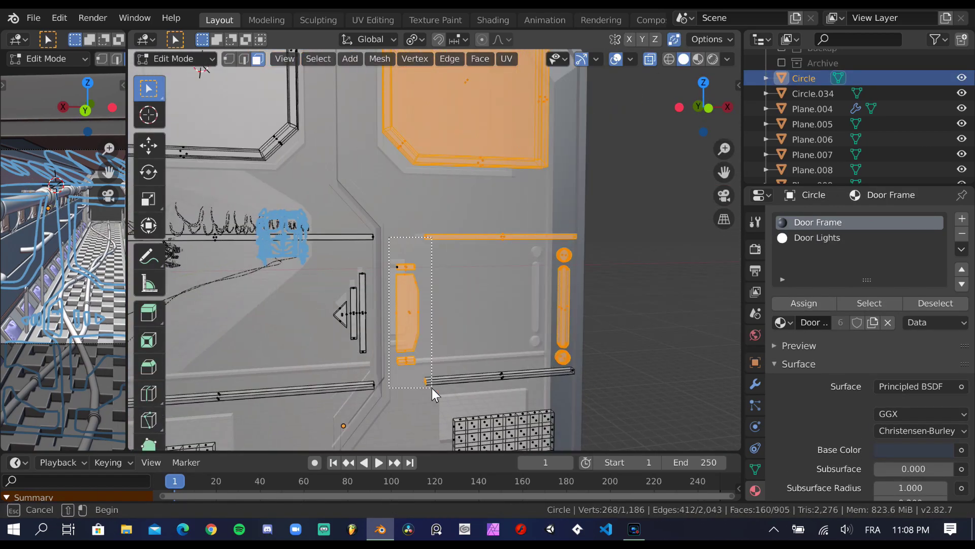
pyautogui.press('l')
pyautogui.moveTo(420, 379); pyautogui.dragTo(492, 363, button='middle')
pyautogui.press('l')
pyautogui.scroll(-3, 598, 325)
pyautogui.press('p')
pyautogui.click(559, 340)
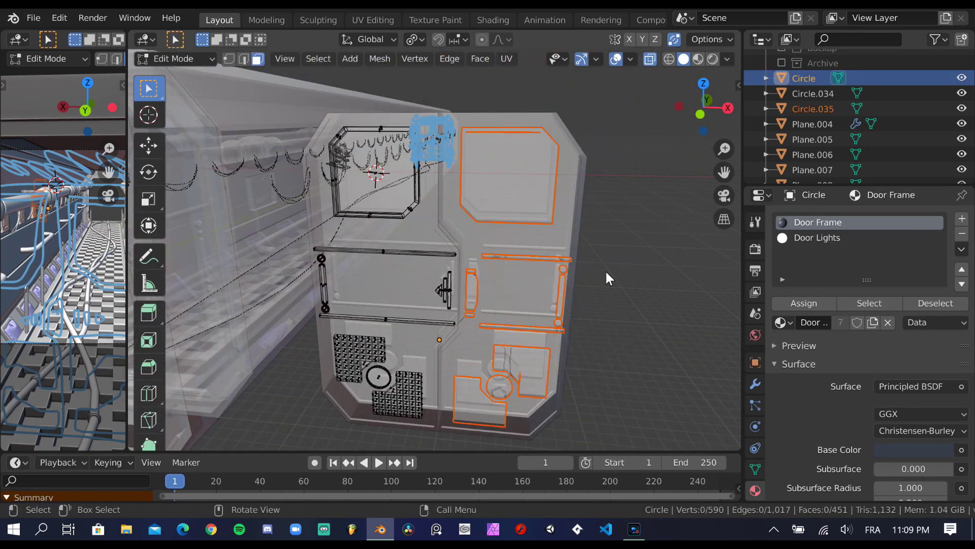
pyautogui.press('Tab')
pyautogui.hotkey('alt', 'z')
# Select Circle.034's right-door trim, including linked parts, and separate it into Circle.036.
pyautogui.click(523, 171)
pyautogui.moveTo(524, 172)
pyautogui.mouseDown(button='middle')
pyautogui.moveTo(419, 208)
pyautogui.moveTo(340, 183)
pyautogui.mouseUp(button='middle')
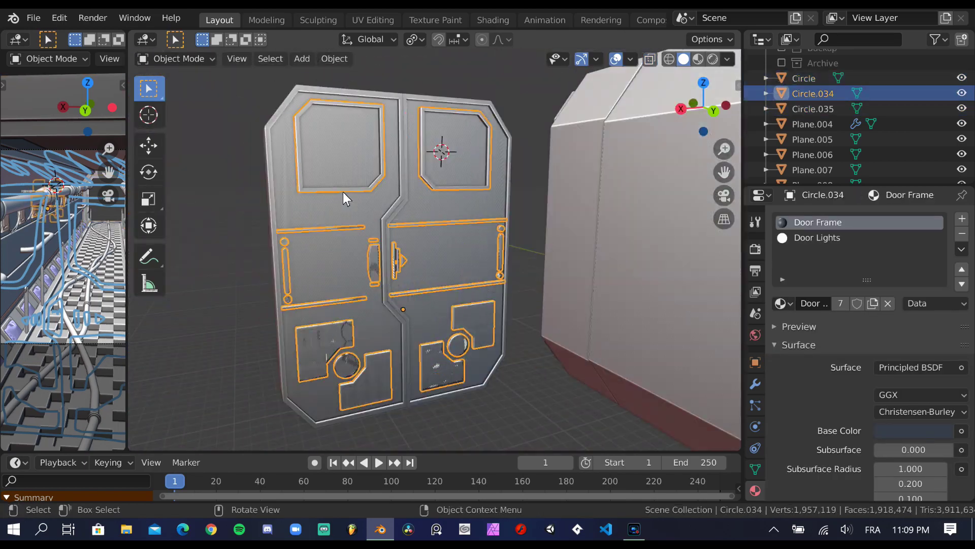
pyautogui.press('Tab')
pyautogui.press('l')
pyautogui.press('b')
pyautogui.press('p')
pyautogui.click(493, 314)
pyautogui.press('Tab')
pyautogui.moveTo(493, 315)
pyautogui.mouseDown(button='middle')
pyautogui.moveTo(321, 239)
pyautogui.moveTo(537, 189)
pyautogui.mouseUp(button='middle')
# Remove the extra copy Circle.035, save, and reselect Circle.036 and door Plane.025.
pyautogui.hotkey('ctrl', 'j')
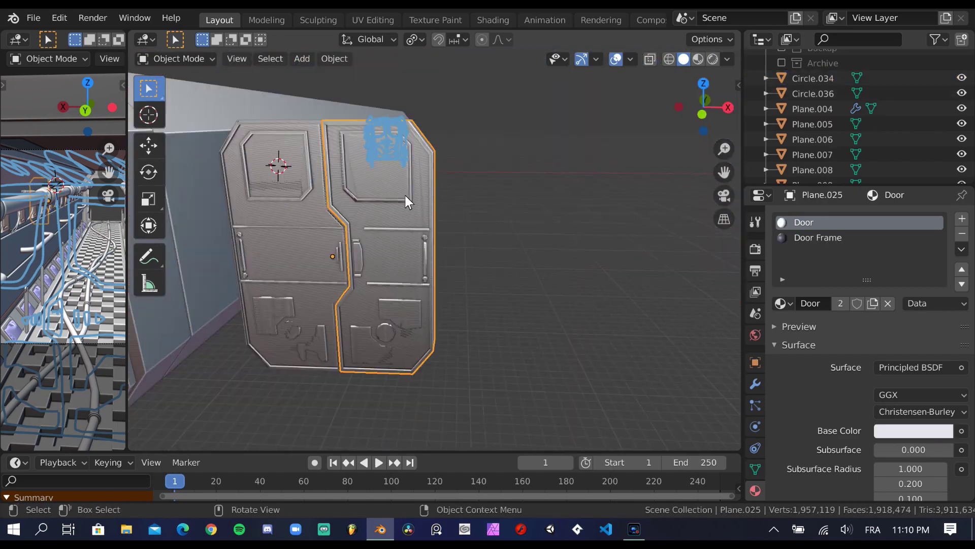
pyautogui.hotkey('ctrl', 's')
pyautogui.moveTo(404, 195)
pyautogui.mouseDown(button='middle')
pyautogui.moveTo(438, 305)
pyautogui.moveTo(243, 259)
pyautogui.moveTo(566, 248)
pyautogui.mouseUp(button='middle')
pyautogui.click(446, 239)
pyautogui.scroll(5, 507, 311)
pyautogui.moveTo(507, 311)
pyautogui.mouseDown(button='middle')
pyautogui.moveTo(569, 295)
pyautogui.moveTo(483, 299)
pyautogui.mouseUp(button='middle')
pyautogui.keyDown('shift'); pyautogui.click(570, 295); pyautogui.keyUp('shift')
pyautogui.press('Tab')
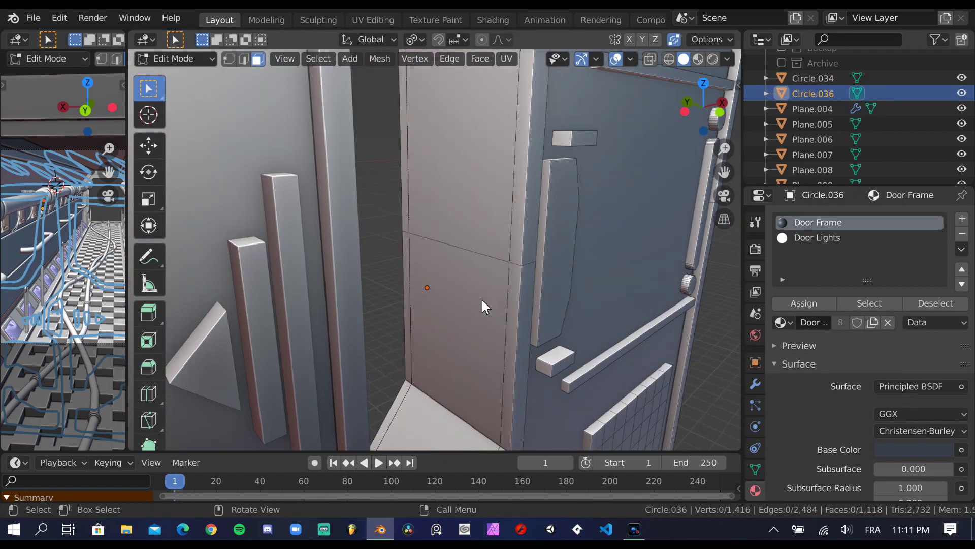
# Subdivide the door face into a grid and box-select a rectangular block of faces.
pyautogui.click(447, 278)
pyautogui.rightClick(448, 277)
pyautogui.click(455, 275)
pyautogui.click(437, 231)
pyautogui.moveTo(435, 266)
pyautogui.mouseDown(button='middle')
pyautogui.moveTo(578, 285)
pyautogui.moveTo(615, 248)
pyautogui.mouseUp(button='middle')
pyautogui.moveTo(610, 176); pyautogui.dragTo(556, 325)
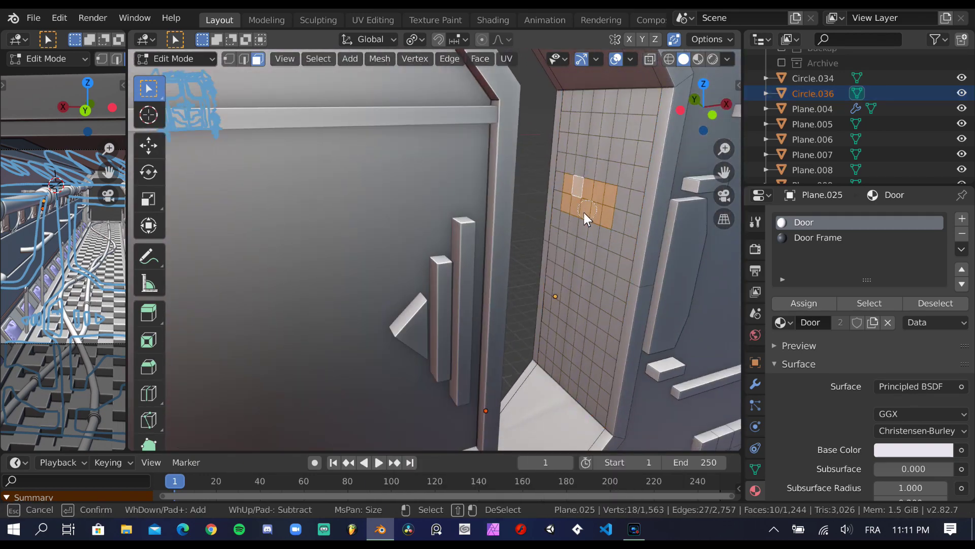
pyautogui.moveTo(563, 313)
pyautogui.mouseDown(button='middle')
pyautogui.moveTo(539, 197)
pyautogui.moveTo(572, 310)
pyautogui.moveTo(518, 299)
pyautogui.moveTo(545, 298)
pyautogui.mouseUp(button='middle')
# Extrude the selected block of faces out along X.
pyautogui.press('e')
pyautogui.press('x')
pyautogui.click(477, 295)
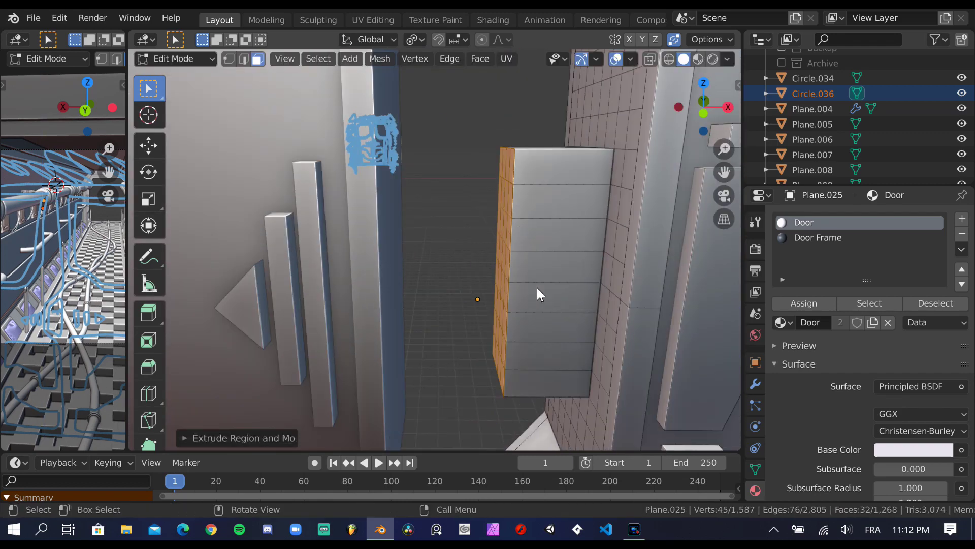
pyautogui.press('s')
pyautogui.press('x')
pyautogui.press('g')
pyautogui.press('x')
pyautogui.rightClick(446, 277)
# Taper the extruded faces by scaling along X, then save.
pyautogui.press('s')
pyautogui.press('x')
pyautogui.click(456, 268)
pyautogui.moveTo(455, 269); pyautogui.dragTo(503, 263, button='middle')
pyautogui.hotkey('ctrl', 's')
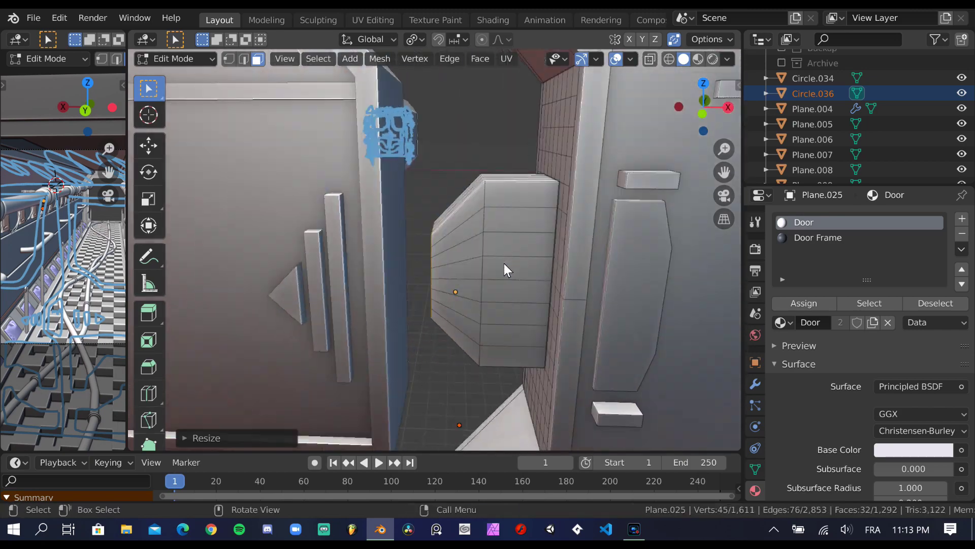
# Clear the face selection in see-through view and select an edge loop on the block.
pyautogui.scroll(3, 504, 263)
pyautogui.hotkey('alt', 'z')
pyautogui.moveTo(549, 275); pyautogui.dragTo(581, 273, button='middle')
pyautogui.hotkey('alt', 'a')
pyautogui.scroll(-4, 512, 185)
pyautogui.moveTo(512, 185)
pyautogui.mouseDown(button='middle')
pyautogui.moveTo(435, 248)
pyautogui.moveTo(541, 331)
pyautogui.moveTo(493, 253)
pyautogui.mouseUp(button='middle')
pyautogui.press('Tab')
pyautogui.click(433, 264)
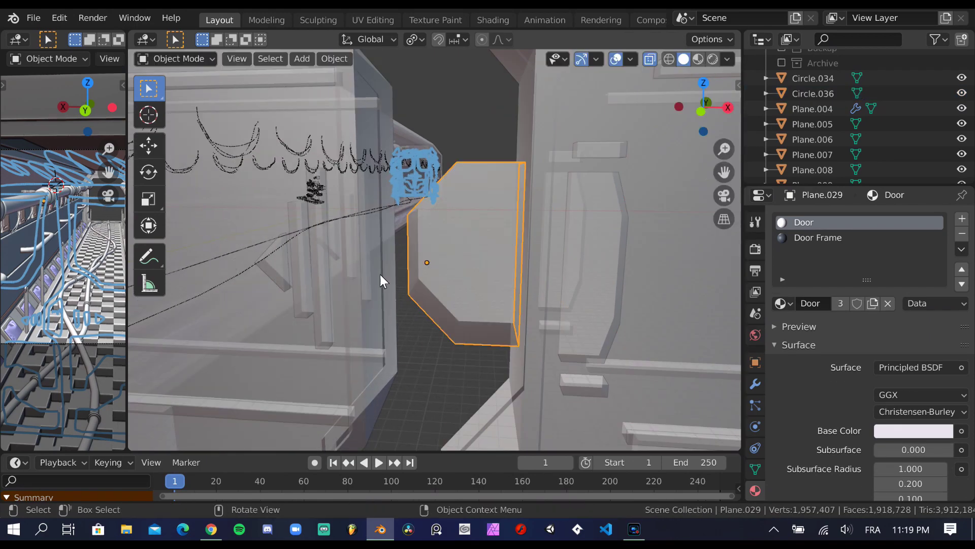
# Return to object mode with see-through turned off, and save the file.
pyautogui.press('Tab')
pyautogui.moveTo(341, 105); pyautogui.dragTo(520, 248, button='middle')
pyautogui.press('2')
pyautogui.press('Tab')
pyautogui.click(650, 59)
pyautogui.press('g')
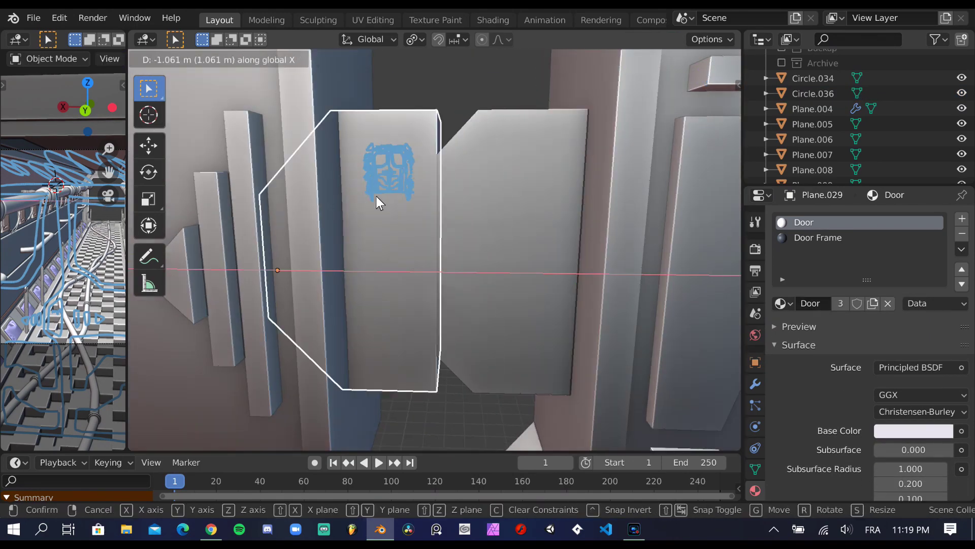
pyautogui.click(449, 250)
pyautogui.hotkey('ctrl', 's')
# Add a Boolean modifier to block Plane.029 targeting the door panel Plane.024.
pyautogui.click(756, 383)
pyautogui.click(819, 218)
pyautogui.click(625, 272)
pyautogui.click(348, 97)
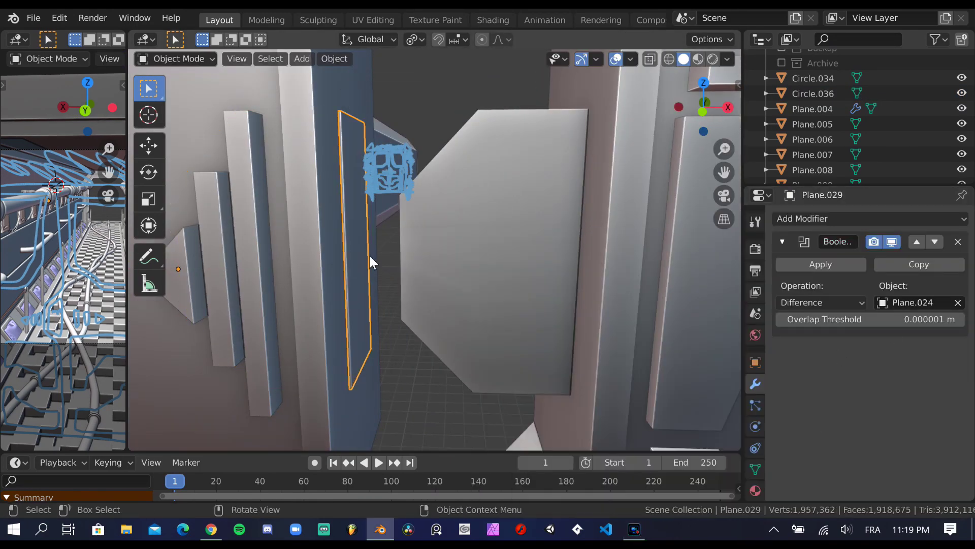
pyautogui.moveTo(348, 96); pyautogui.dragTo(458, 152, button='middle')
pyautogui.click(827, 301)
pyautogui.click(377, 267)
pyautogui.hotkey('ctrl', 'z')
pyautogui.scroll(3, 822, 132)
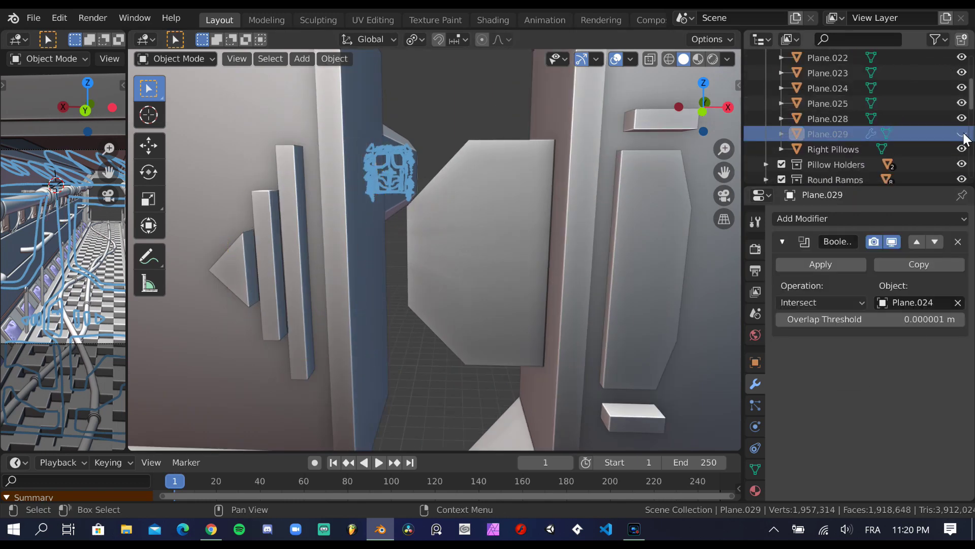
pyautogui.hotkey('ctrl', 'z')
# Nudge the cutter piece sideways along the X axis.
pyautogui.hotkey('ctrl', 'shift', 'z')
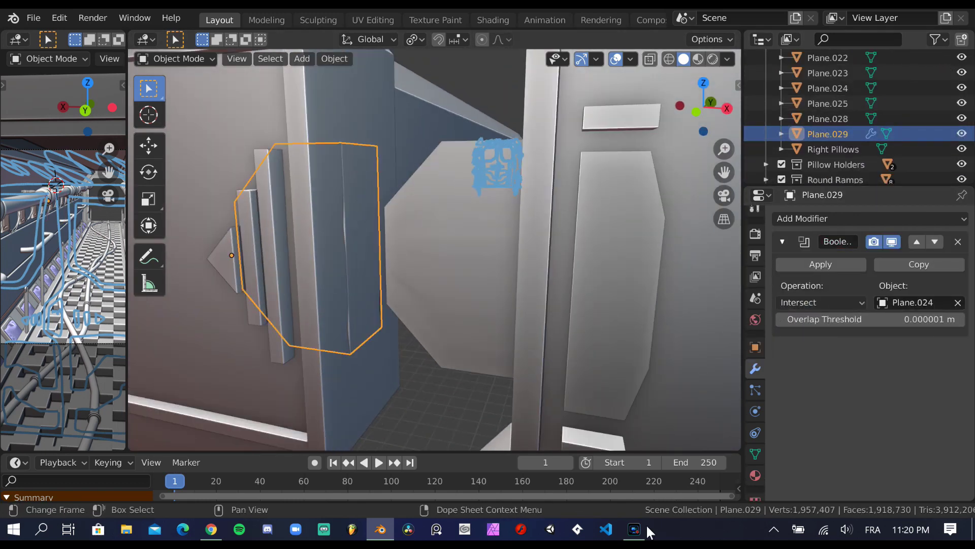
pyautogui.press('g')
pyautogui.press('x')
pyautogui.click(482, 284)
# Try the Boolean in Intersect and Difference operation modes.
pyautogui.click(822, 303)
pyautogui.click(802, 353)
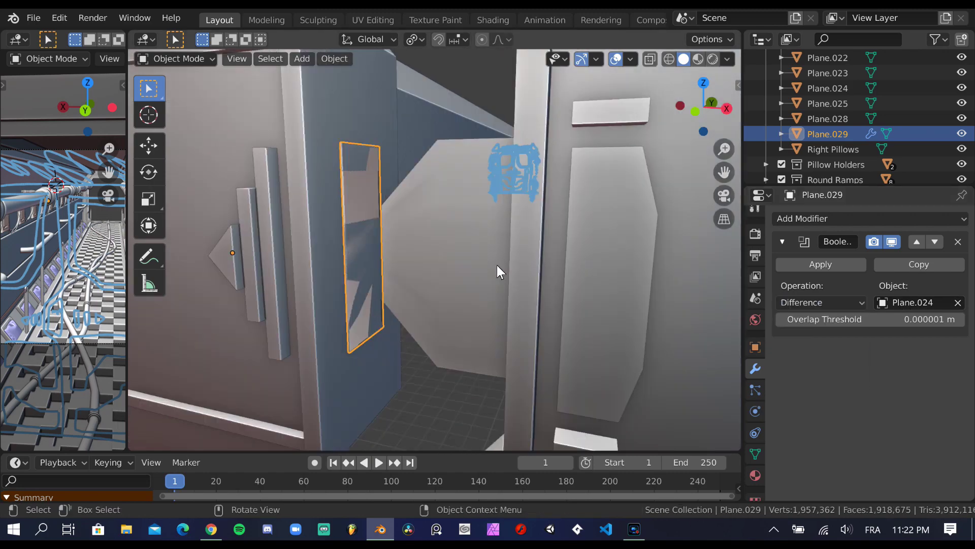
pyautogui.keyDown('ctrl'); pyautogui.scroll(1, 799, 306); pyautogui.keyUp('ctrl')
pyautogui.click(821, 302)
pyautogui.click(832, 323)
pyautogui.moveTo(488, 262); pyautogui.dragTo(514, 242, button='middle')
pyautogui.click(830, 303)
pyautogui.click(822, 302)
pyautogui.click(817, 375)
pyautogui.click(958, 242)
# Remove the Boolean, restore it, and show the sidebar's Bool Tool panel.
pyautogui.hotkey('alt', 'a')
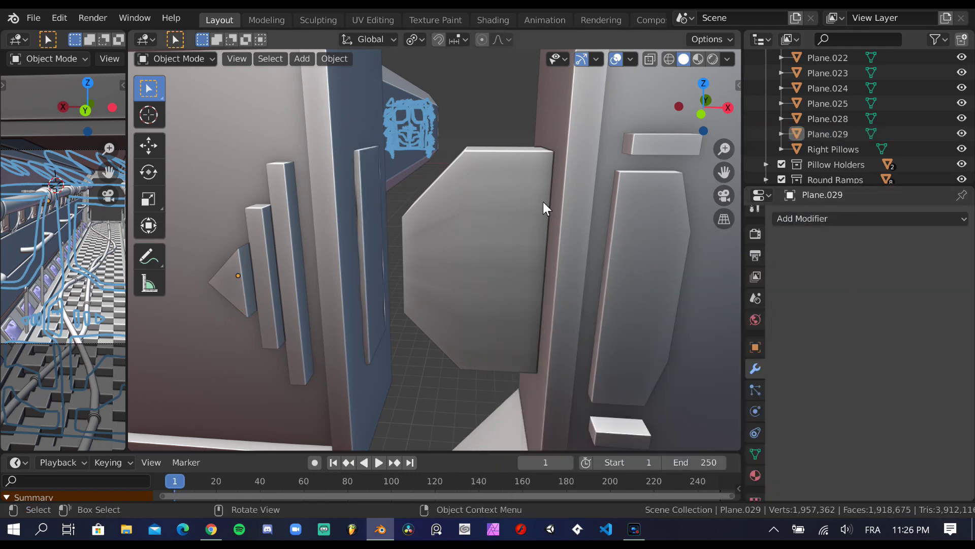
pyautogui.hotkey('ctrl', 'z')
pyautogui.press('n')
pyautogui.click(734, 236)
pyautogui.click(674, 144)
pyautogui.hotkey('ctrl', 'z')
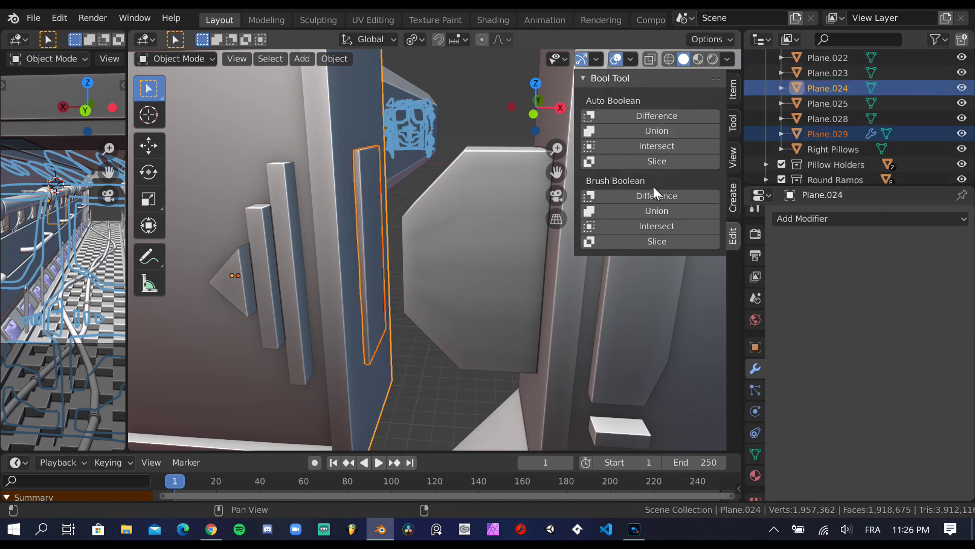
# Compare the door panel with and without the Boolean Difference cut.
pyautogui.scroll(-3, 440, 247)
pyautogui.hotkey('ctrl', 'z')
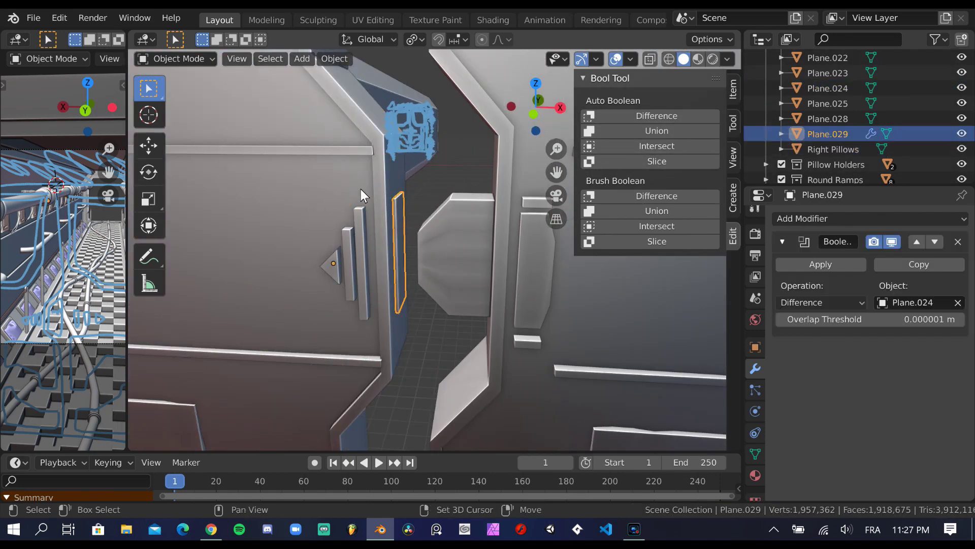
pyautogui.hotkey('ctrl', 'z')
pyautogui.hotkey('ctrl', 'shift', 'z')
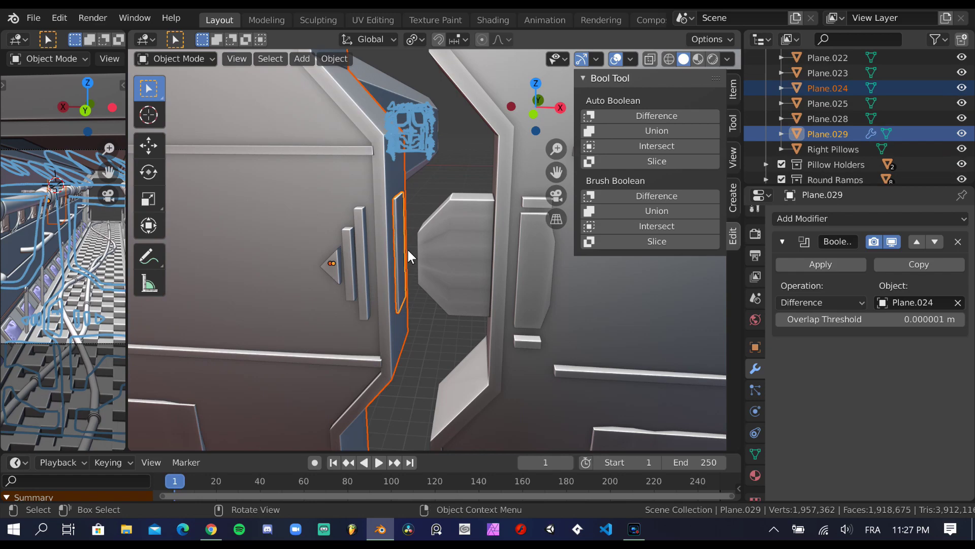
pyautogui.hotkey('ctrl', 'z')
pyautogui.hotkey('ctrl', 'shift', 'z')
pyautogui.hotkey('ctrl', 'z')
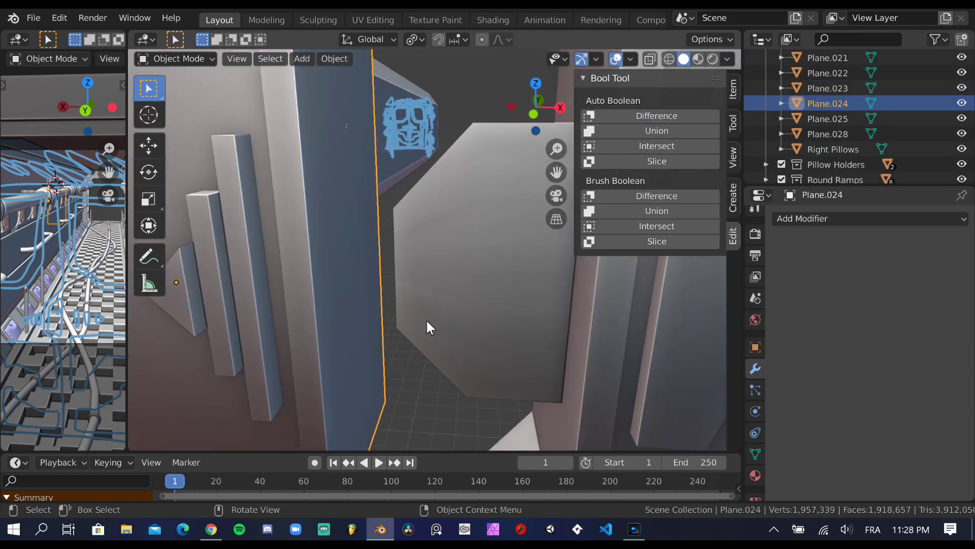
pyautogui.scroll(2, 438, 200)
pyautogui.hotkey('ctrl', 'z')
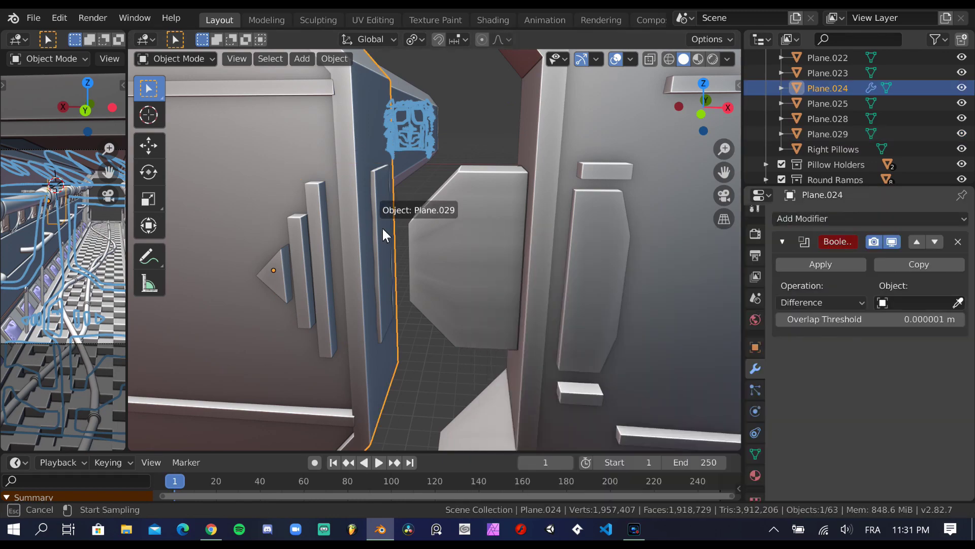
# Set Plane.029 as the Boolean cutter on Plane.024 and choose its operation.
pyautogui.click(385, 235)
pyautogui.click(822, 302)
pyautogui.click(785, 349)
pyautogui.moveTo(509, 254); pyautogui.dragTo(529, 252, button='middle')
pyautogui.click(821, 264)
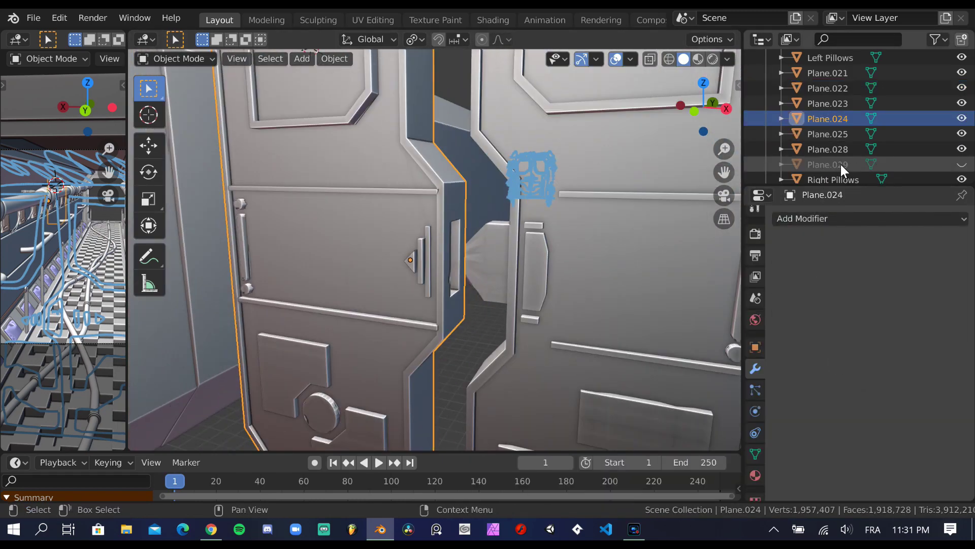
pyautogui.click(840, 164)
pyautogui.press('Tab')
pyautogui.scroll(2, 844, 120)
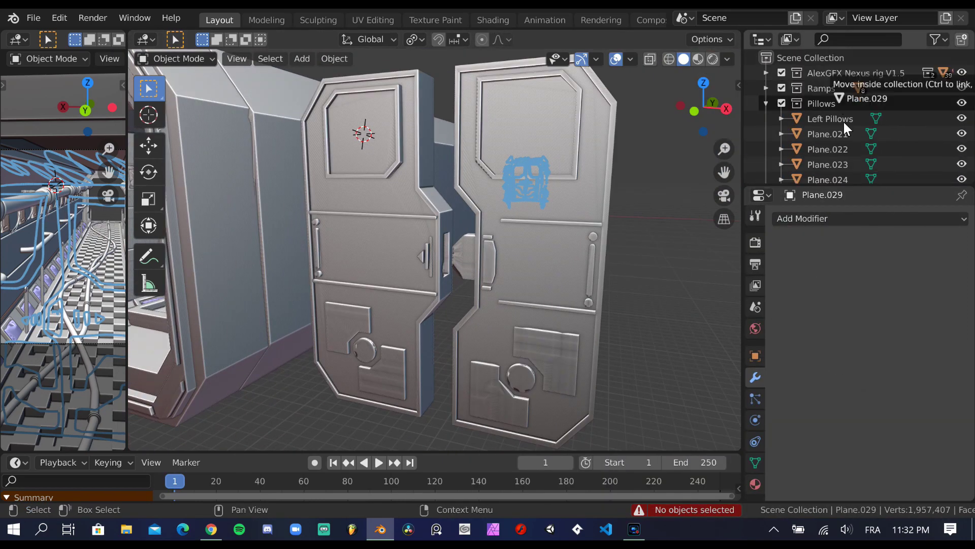
# Save Neon.blend and look at the doors from the front orthographic view.
pyautogui.click(813, 180)
pyautogui.hotkey('ctrl', 's')
pyautogui.scroll(2, 548, 277)
pyautogui.press('KP_1')
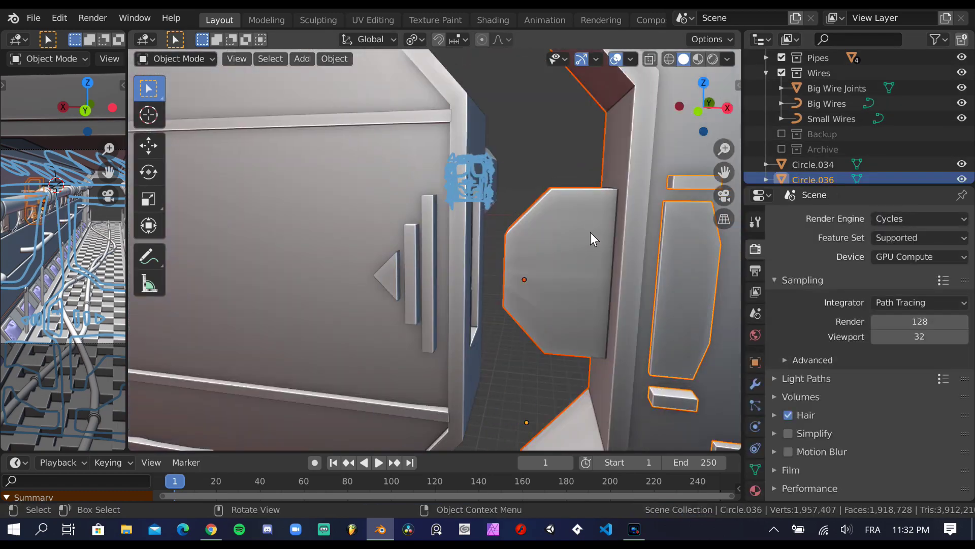
pyautogui.press('g')
pyautogui.press('x')
pyautogui.click(546, 187)
pyautogui.hotkey('ctrl', 's')
# Move the door panel assembly into the corridor frame and erase the blue annotations.
pyautogui.moveTo(547, 189); pyautogui.dragTo(568, 210, button='middle')
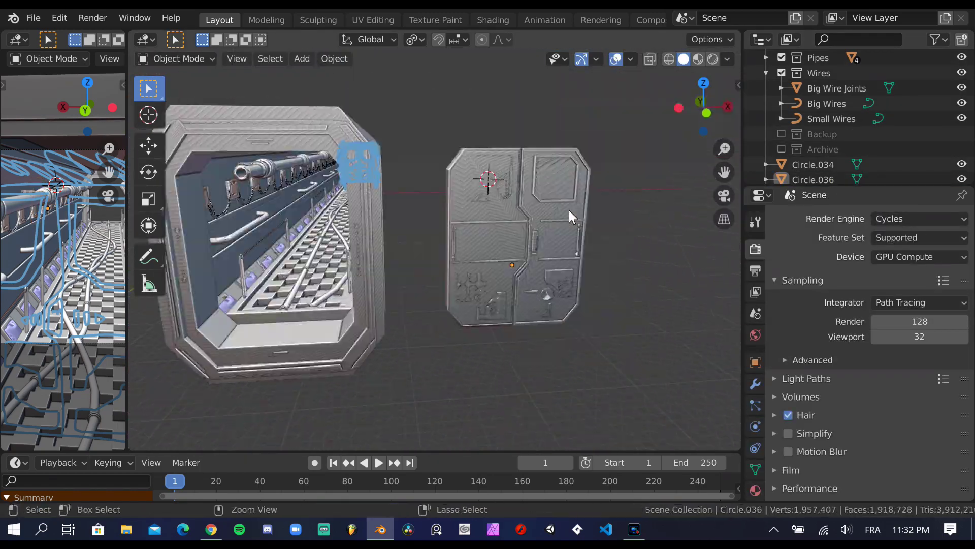
pyautogui.press('KP_1')
pyautogui.press('g')
pyautogui.click(327, 284)
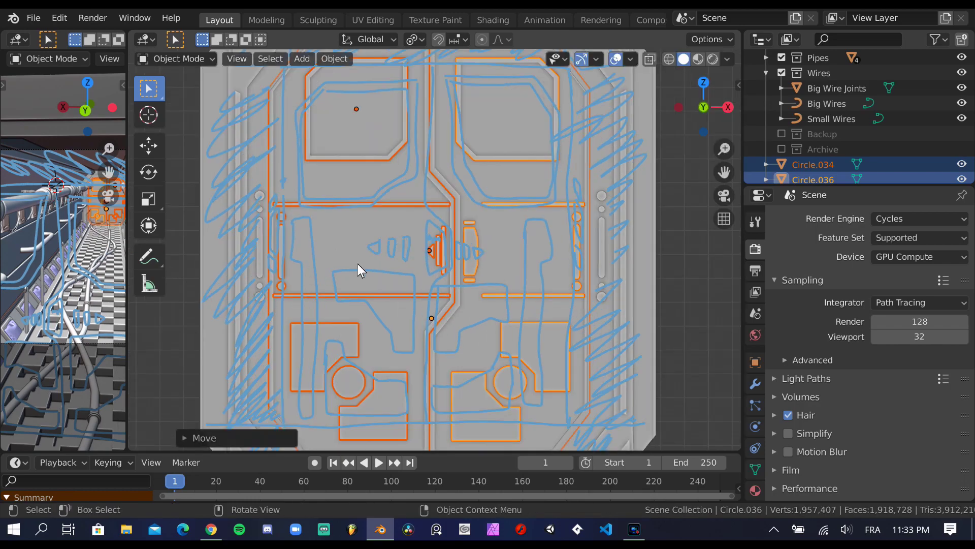
pyautogui.click(148, 257)
pyautogui.scroll(-3, 337, 205)
pyautogui.moveTo(148, 257); pyautogui.dragTo(213, 262)
pyautogui.press('w')
pyautogui.scroll(4, 609, 165)
# View the door in Material Preview, then with full Rendered lighting.
pyautogui.moveTo(609, 166)
pyautogui.mouseDown(button='middle')
pyautogui.moveTo(653, 64)
pyautogui.moveTo(554, 207)
pyautogui.moveTo(515, 233)
pyautogui.moveTo(533, 173)
pyautogui.mouseUp(button='middle')
pyautogui.hotkey('ctrl', 's')
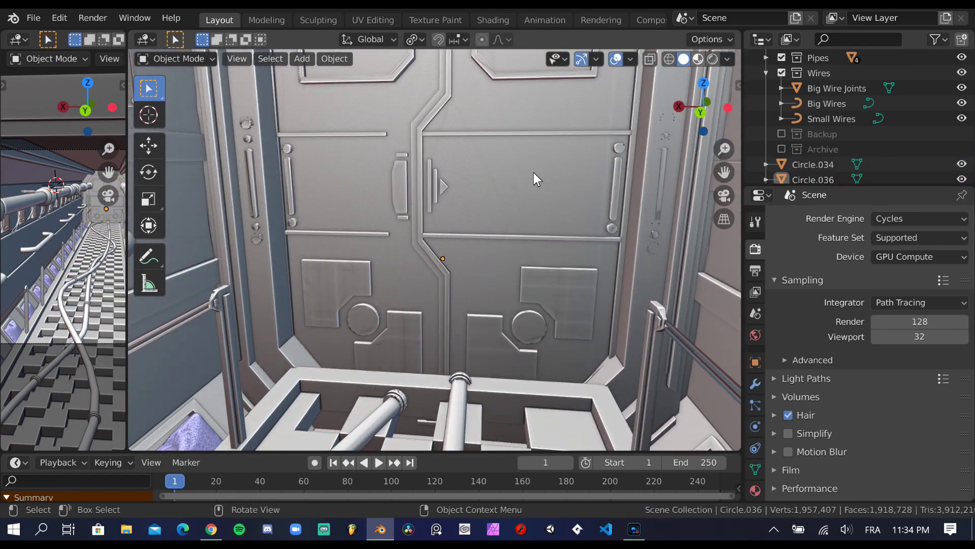
pyautogui.press('z')
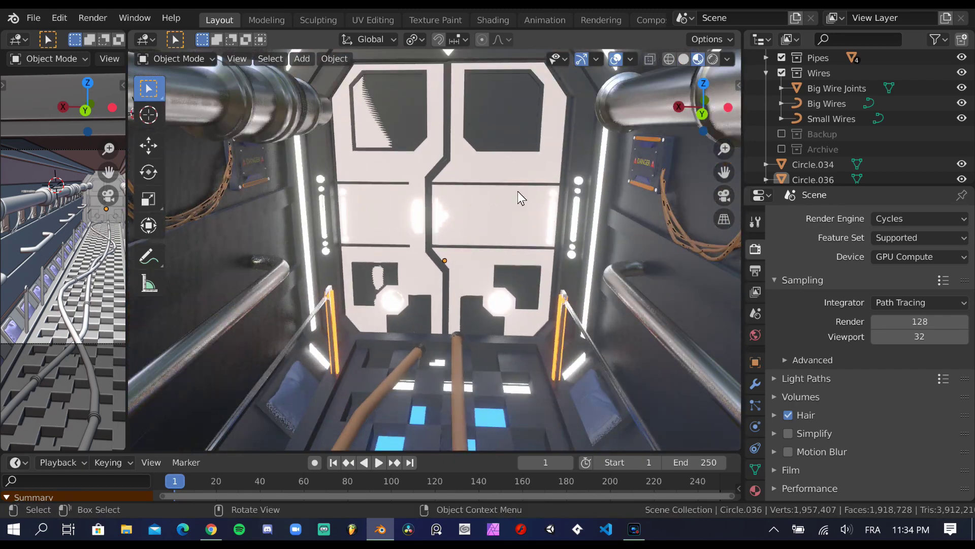
pyautogui.moveTo(517, 191)
pyautogui.mouseDown(button='middle')
pyautogui.moveTo(465, 289)
pyautogui.moveTo(537, 168)
pyautogui.moveTo(484, 202)
pyautogui.mouseUp(button='middle')
pyautogui.press('z')
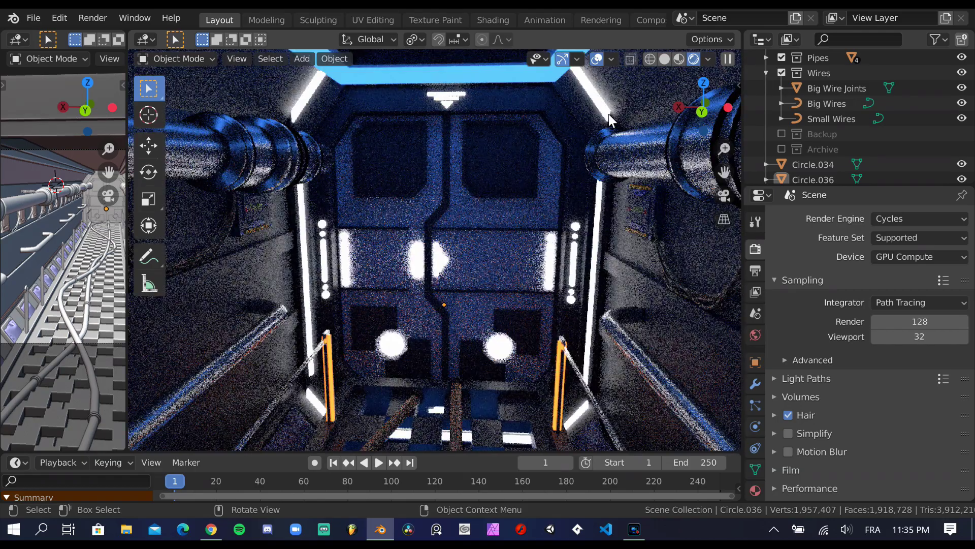
pyautogui.click(237, 58)
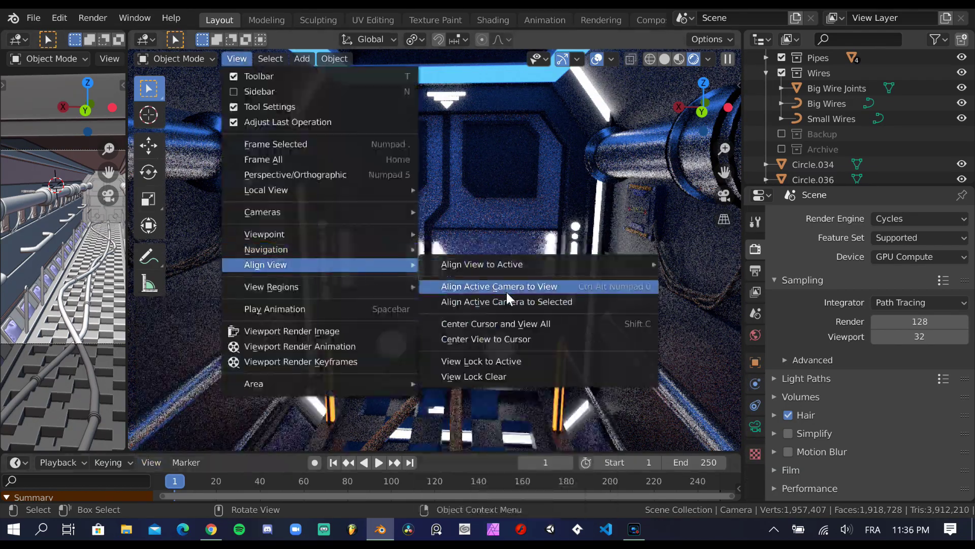
# Align the active camera to the current view and render a test image.
pyautogui.click(503, 284)
pyautogui.press('n')
pyautogui.press('n')
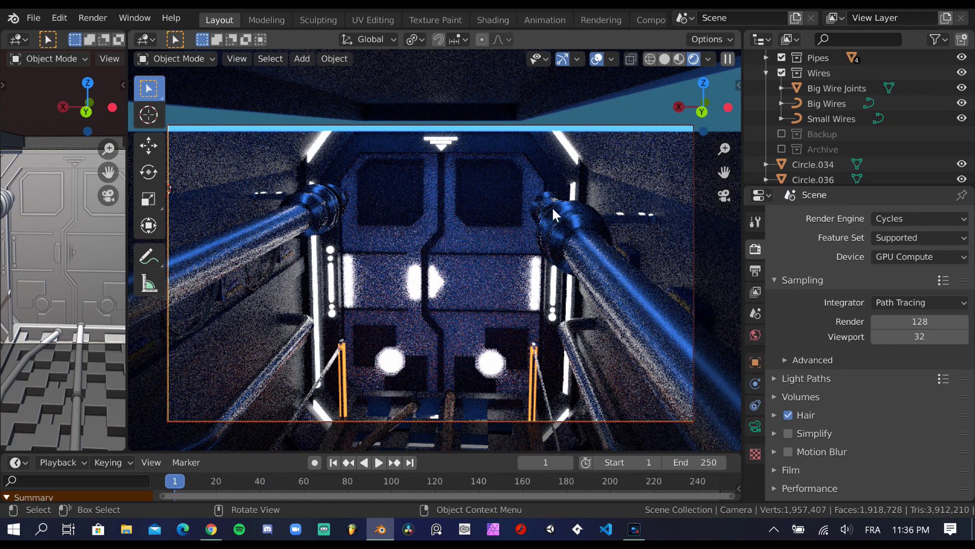
pyautogui.press('F12')
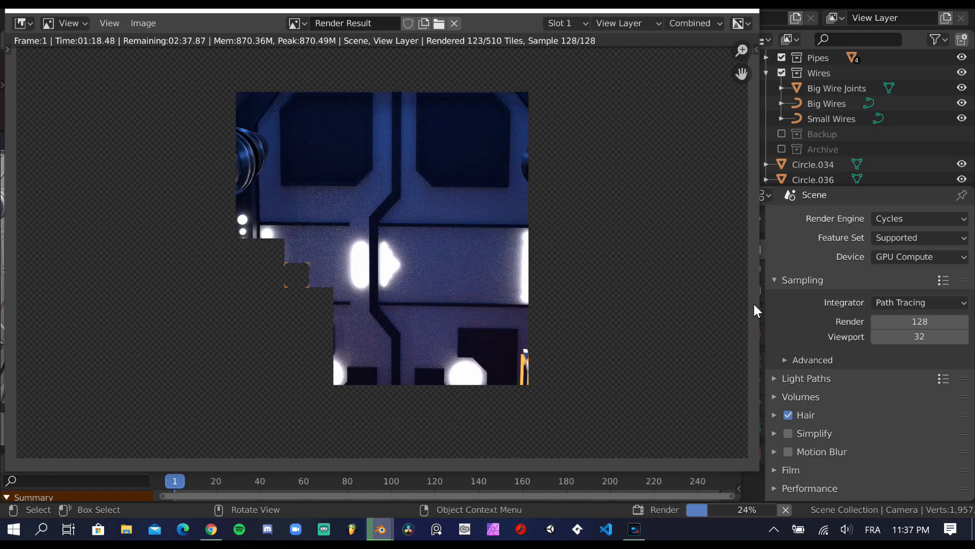
pyautogui.press('Escape')
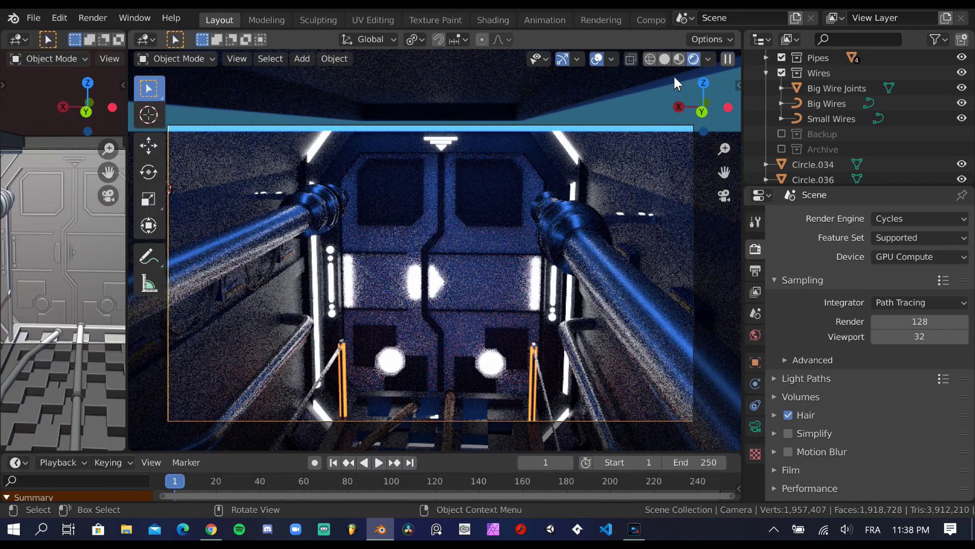
# Look through the camera again with Rendered shading.
pyautogui.press('z')
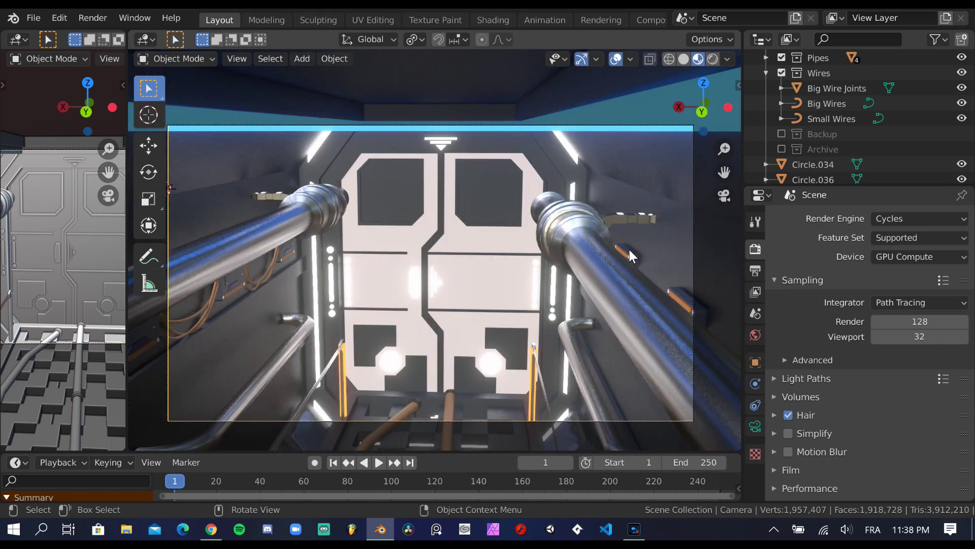
pyautogui.scroll(5, 405, 270)
pyautogui.click(405, 270)
pyautogui.scroll(-5, 484, 159)
pyautogui.click(484, 159)
pyautogui.press('KP_0')
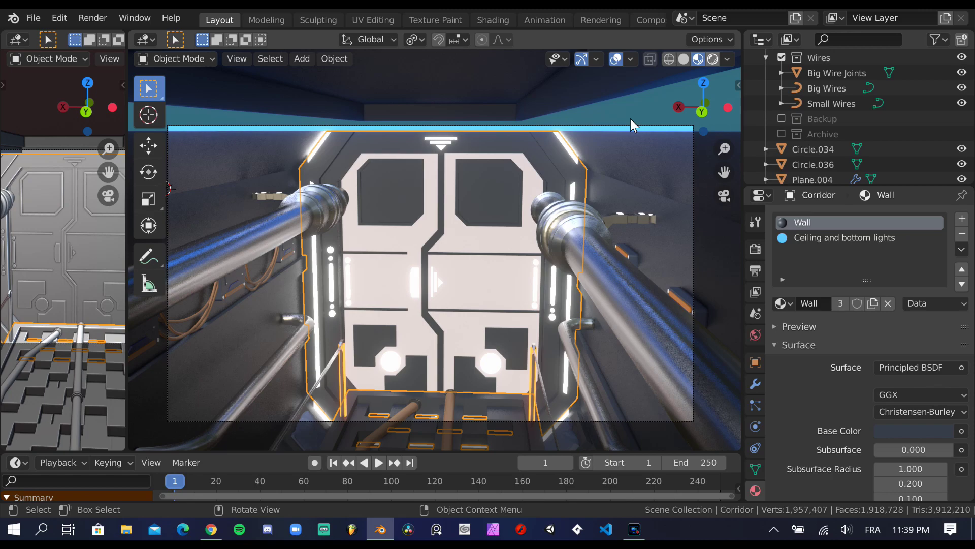
pyautogui.press('z')
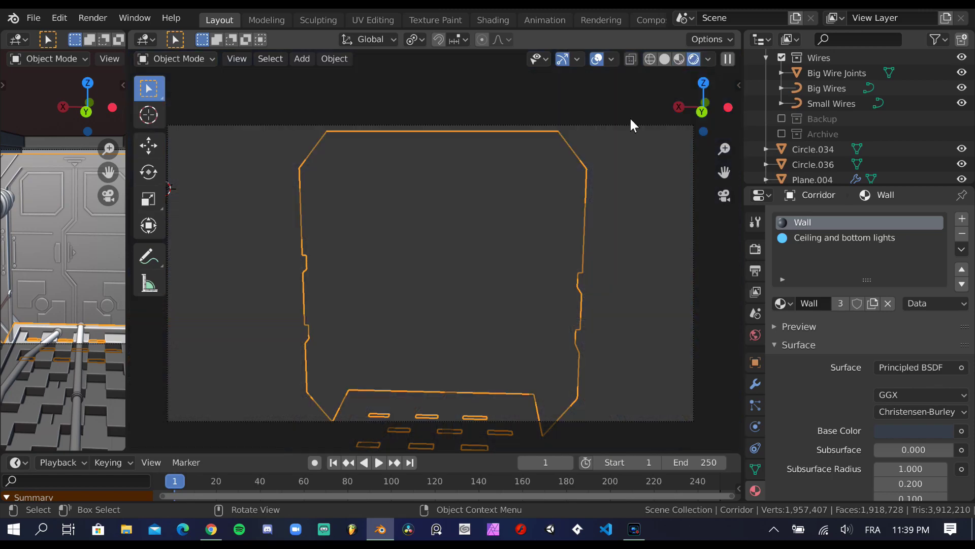
# Set Door Lights (Circle.036) Emission Strength to 1.5, save, and render the final image.
pyautogui.click(812, 164)
pyautogui.doubleClick(909, 414)
pyautogui.write('1.5')
pyautogui.press('Return')
pyautogui.hotkey('ctrl', 's')
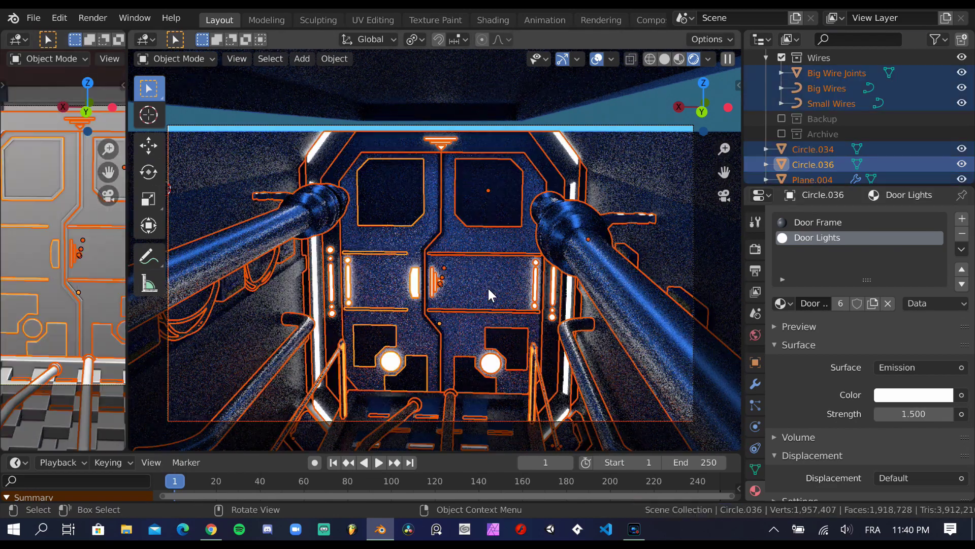
pyautogui.press('F12')
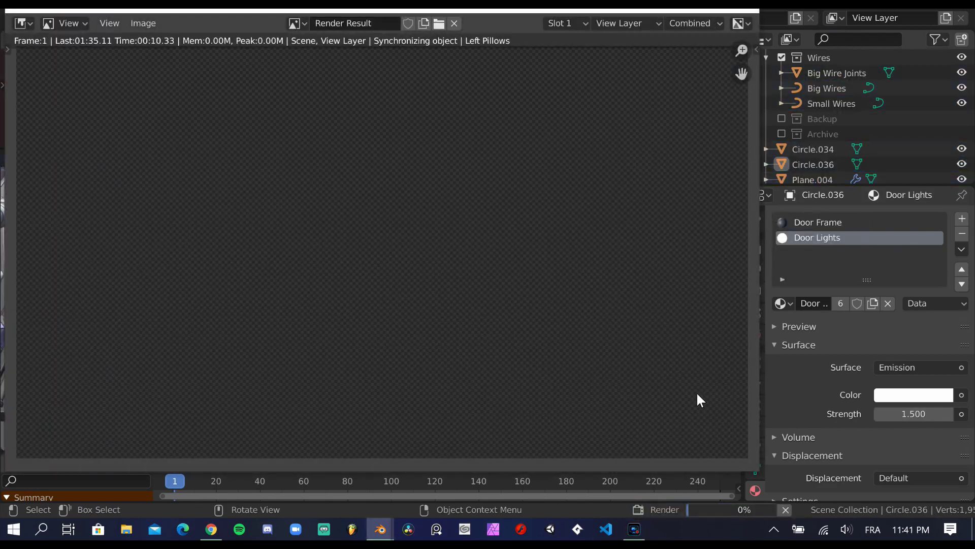